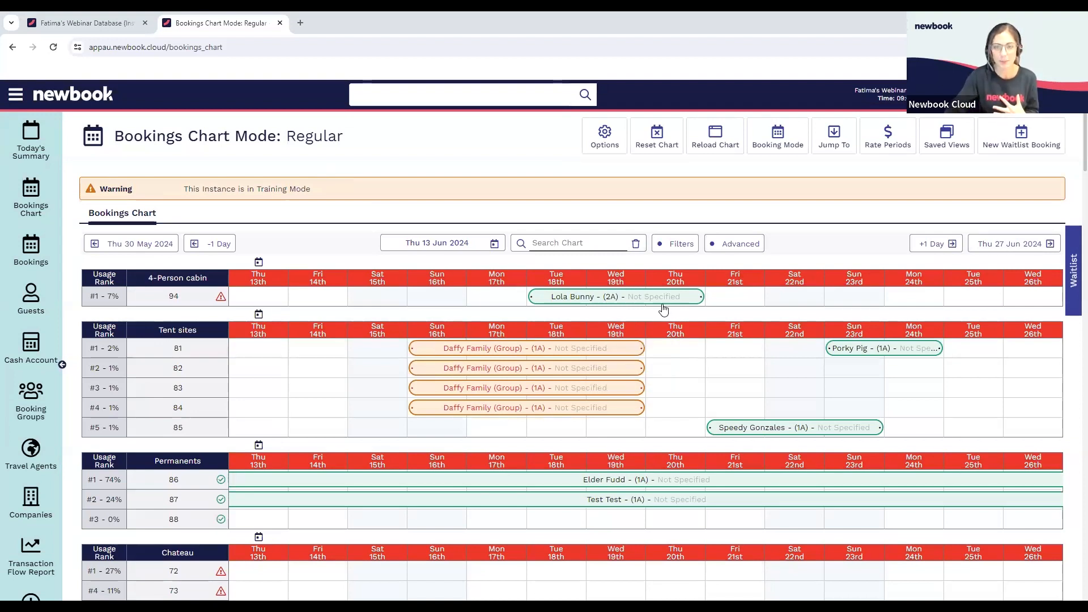
Open the booking in 4-Person cabin 94 arriving 18 June from the bookings chart and review its billing and client accounts
{"action": "left_click", "coordinate": [600, 298]}
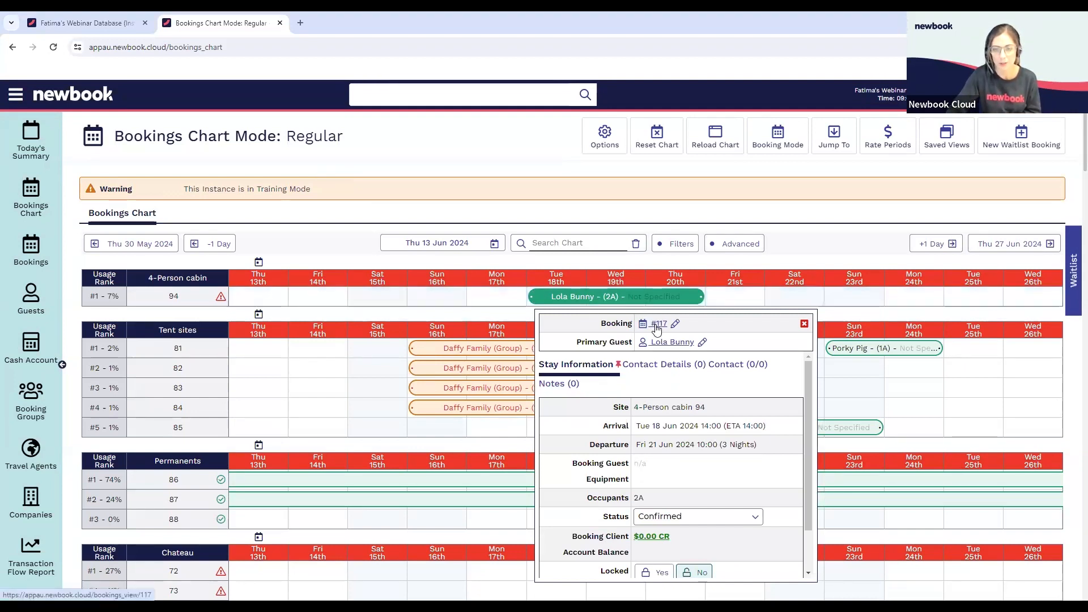
{"action": "left_click", "coordinate": [659, 324]}
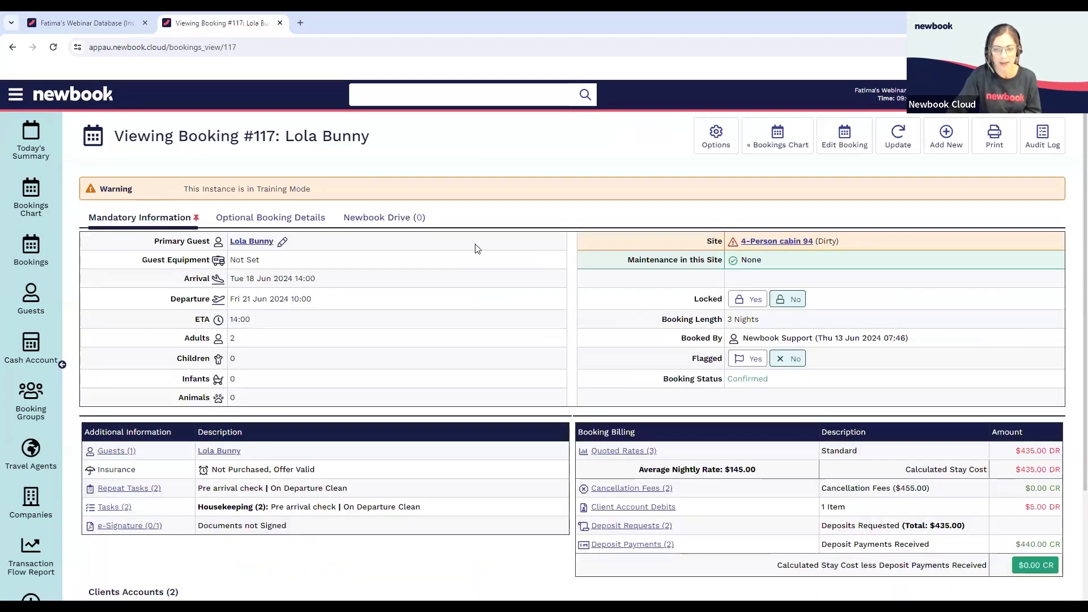
{"action": "scroll", "coordinate": [476, 248], "scroll_direction": "down", "scroll_amount": 1}
{"action": "scroll", "coordinate": [476, 248], "scroll_direction": "down", "scroll_amount": 2}
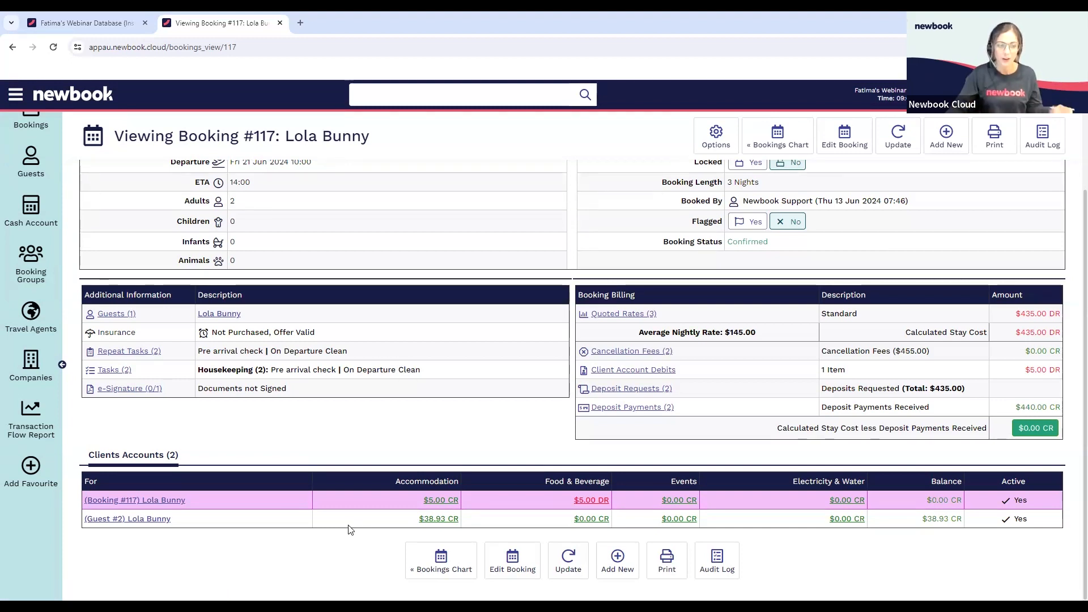
Open the booking's own client account and review its sub client accounts and ledger
{"action": "left_click", "coordinate": [166, 501]}
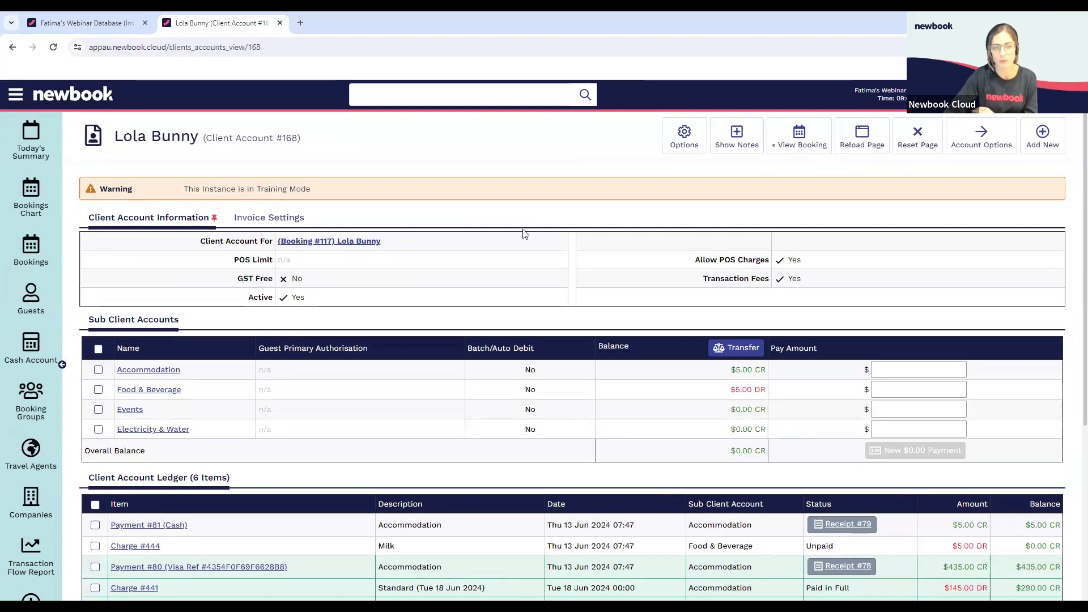
{"action": "scroll", "coordinate": [227, 283], "scroll_direction": "down", "scroll_amount": 1}
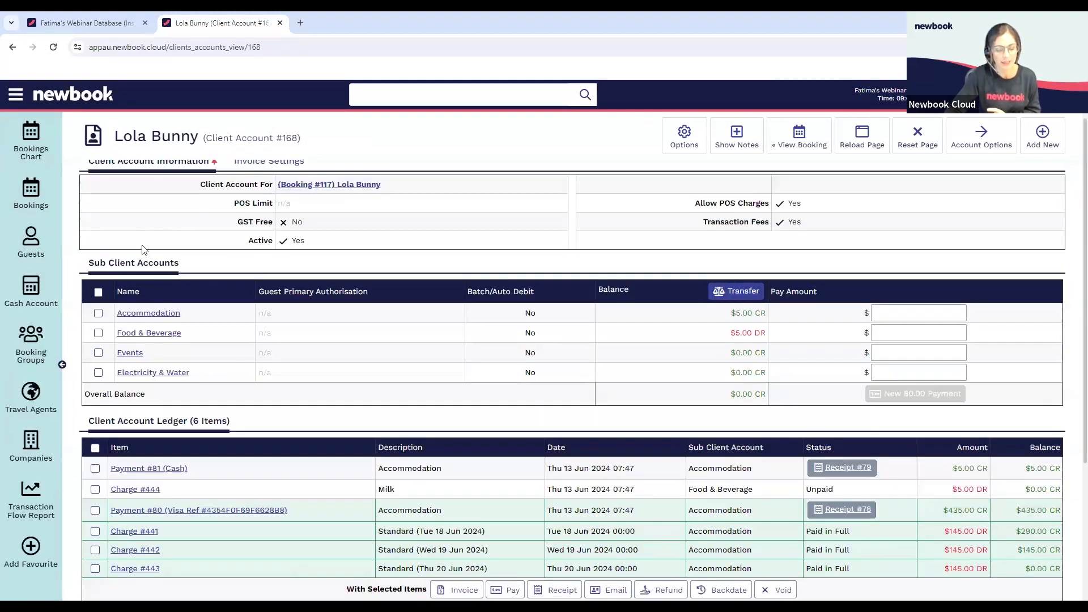
{"action": "scroll", "coordinate": [347, 227], "scroll_direction": "down", "scroll_amount": 1}
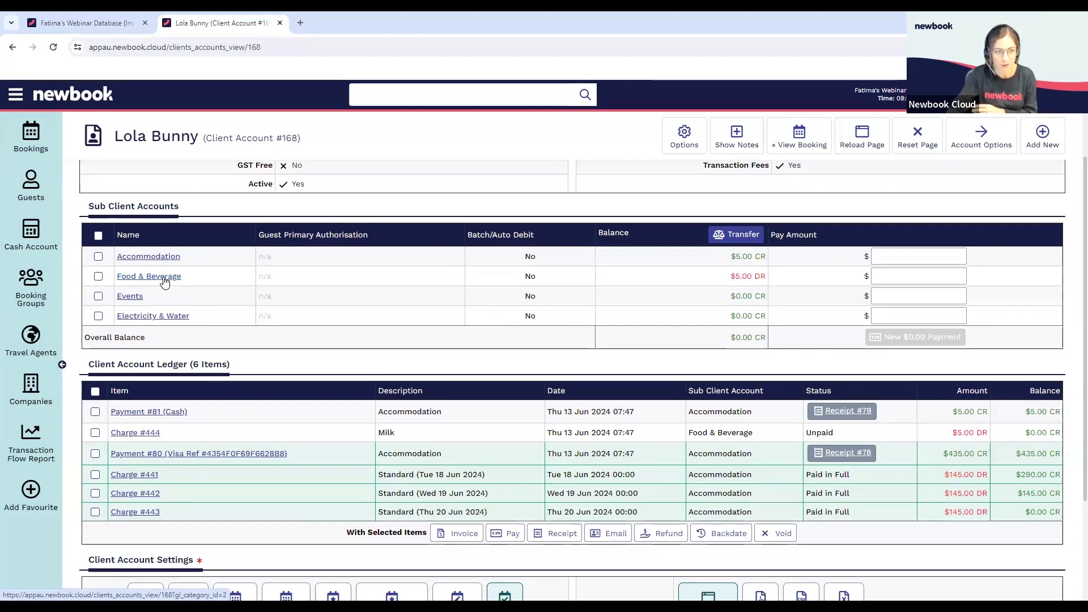
Filter the client account ledger to the Food & Beverage sub client account and review its items
{"action": "left_click", "coordinate": [164, 282]}
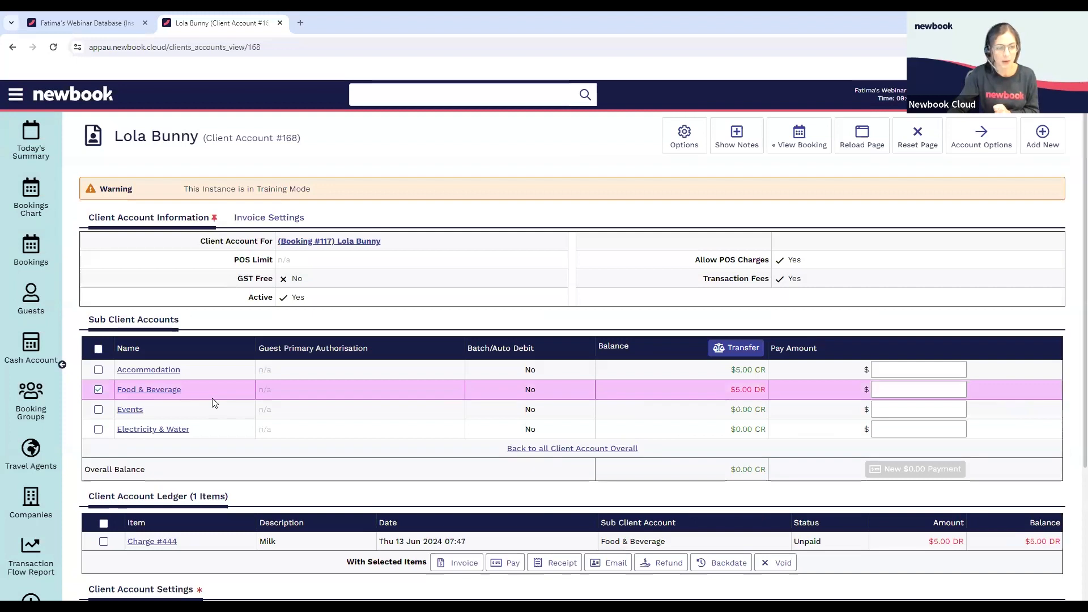
{"action": "scroll", "coordinate": [170, 386], "scroll_direction": "down", "scroll_amount": 2}
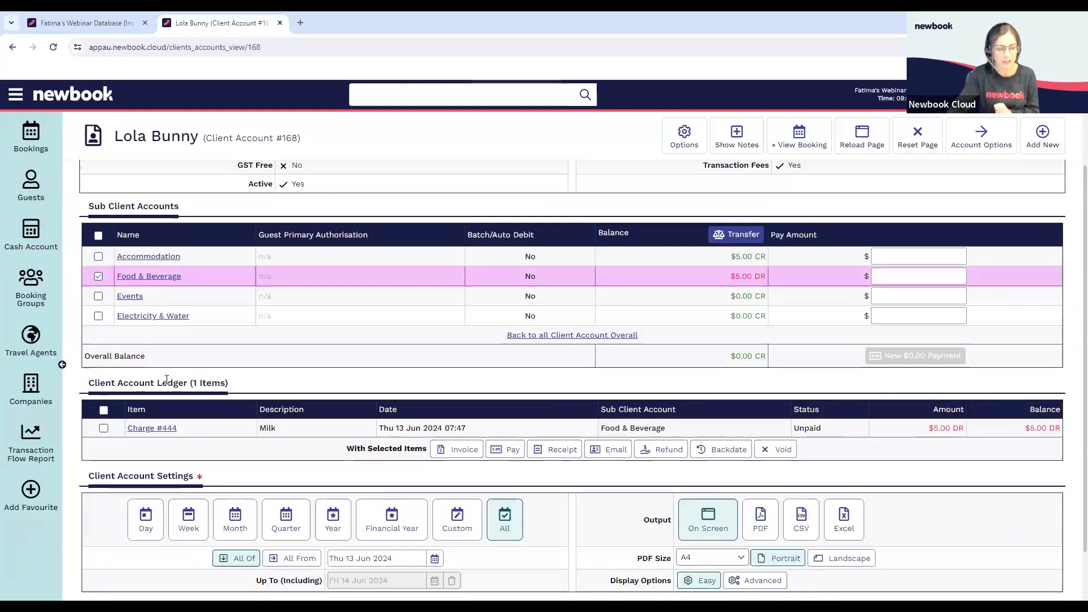
{"action": "left_click", "coordinate": [156, 275]}
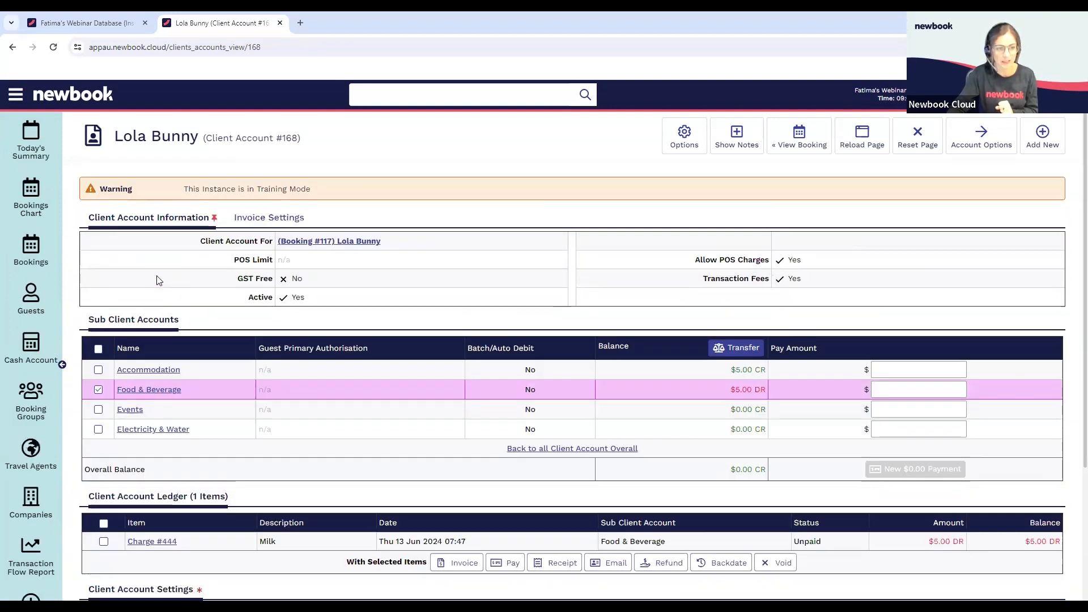
Filter the ledger to the Accommodation sub client account, review its items, and return to the overall client account view
{"action": "left_click", "coordinate": [148, 369]}
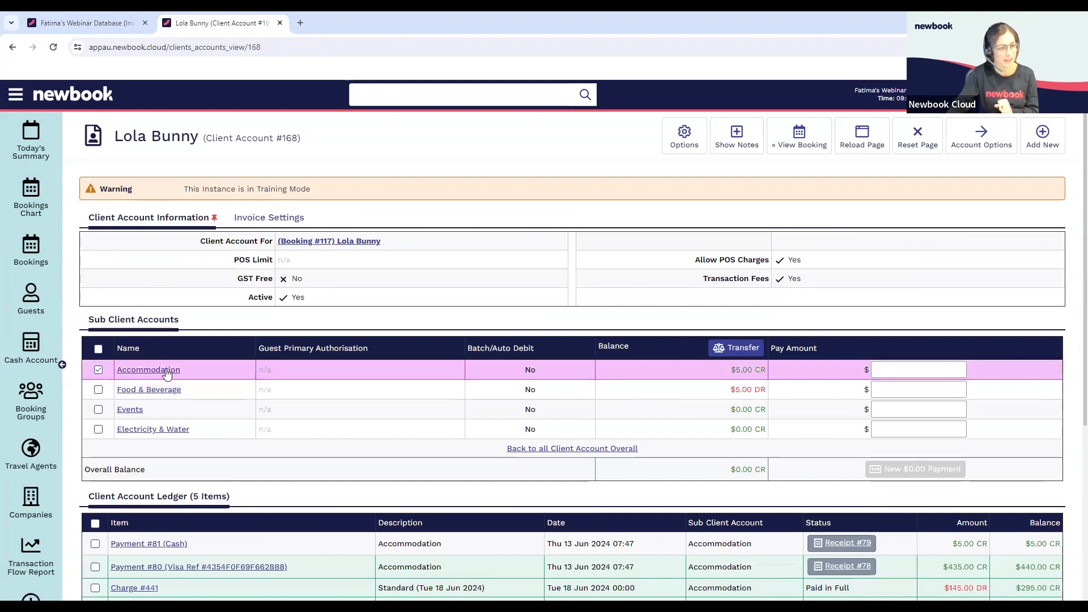
{"action": "scroll", "coordinate": [301, 303], "scroll_direction": "down", "scroll_amount": 2}
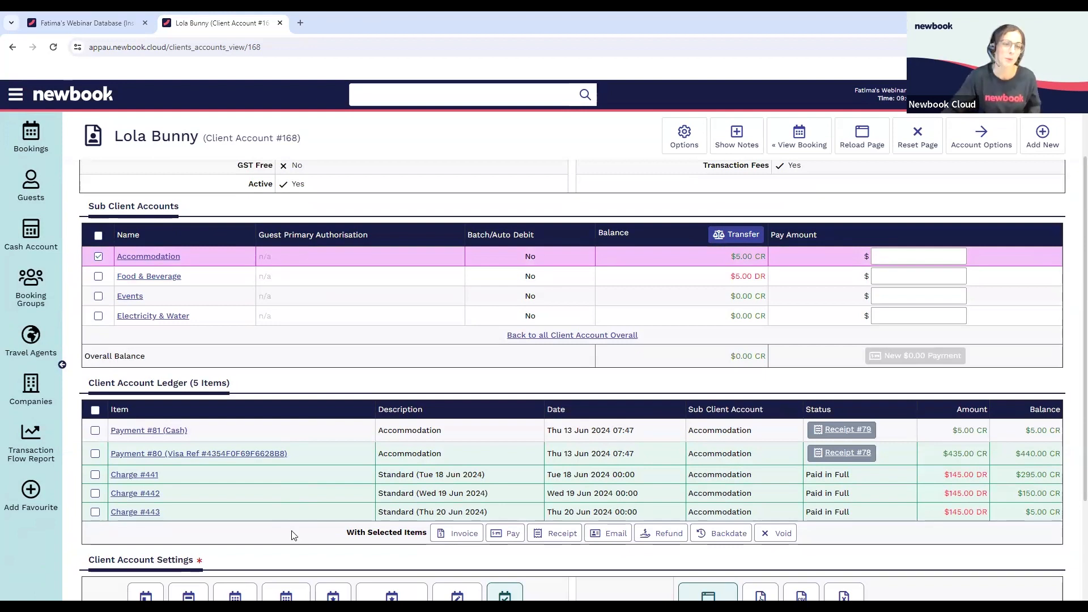
{"action": "left_click", "coordinate": [578, 336]}
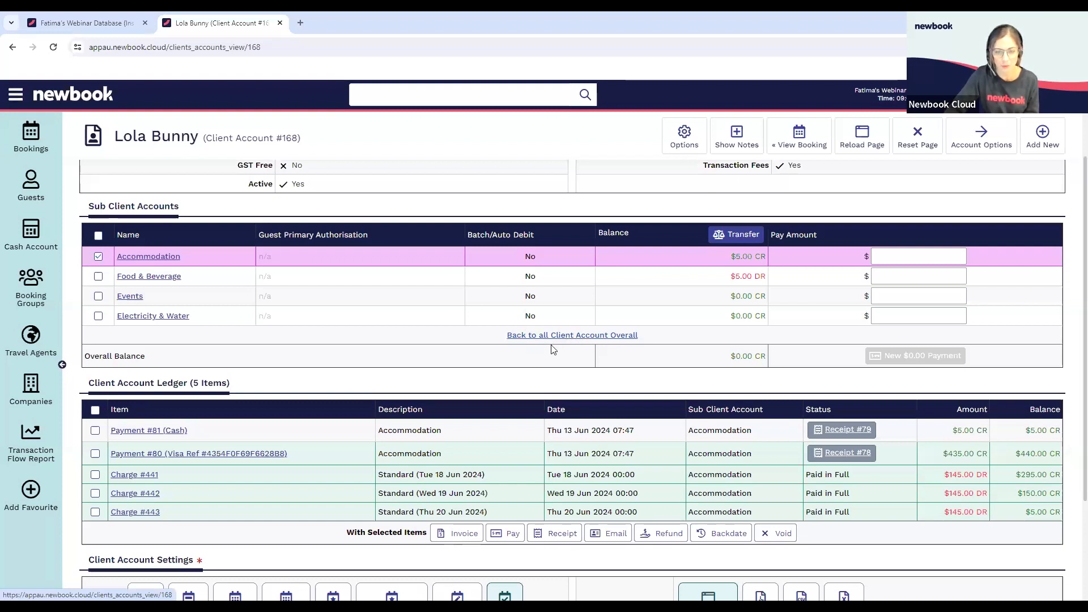
{"action": "scroll", "coordinate": [563, 343], "scroll_direction": "down", "scroll_amount": 2}
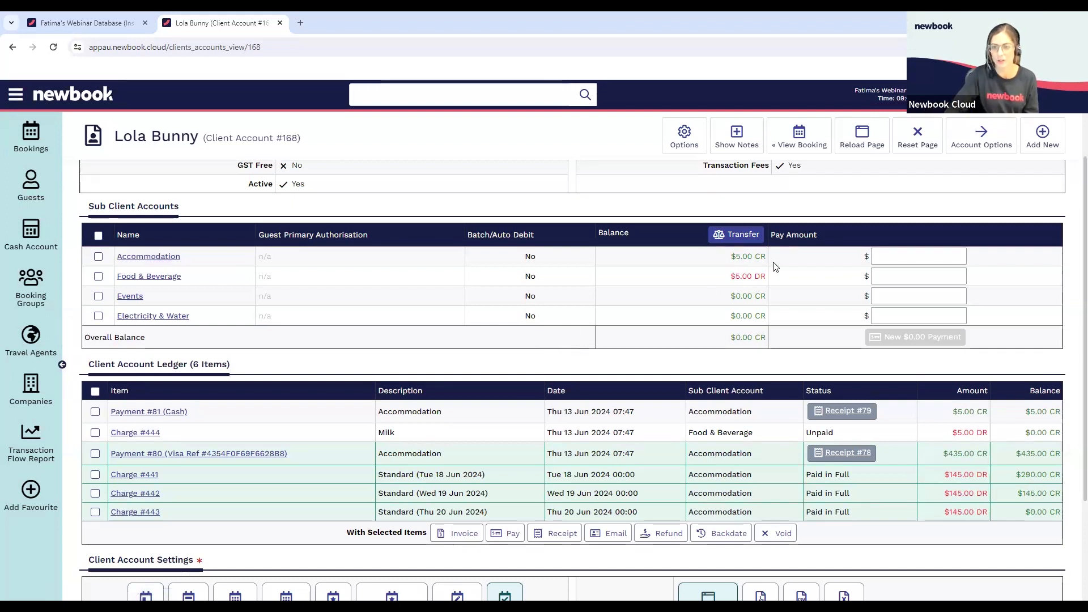
Compare the client account's overall balance with the running balance on the ledger's 20 June accommodation charge
{"action": "left_click_drag", "start_coordinate": [729, 338], "coordinate": [754, 336]}
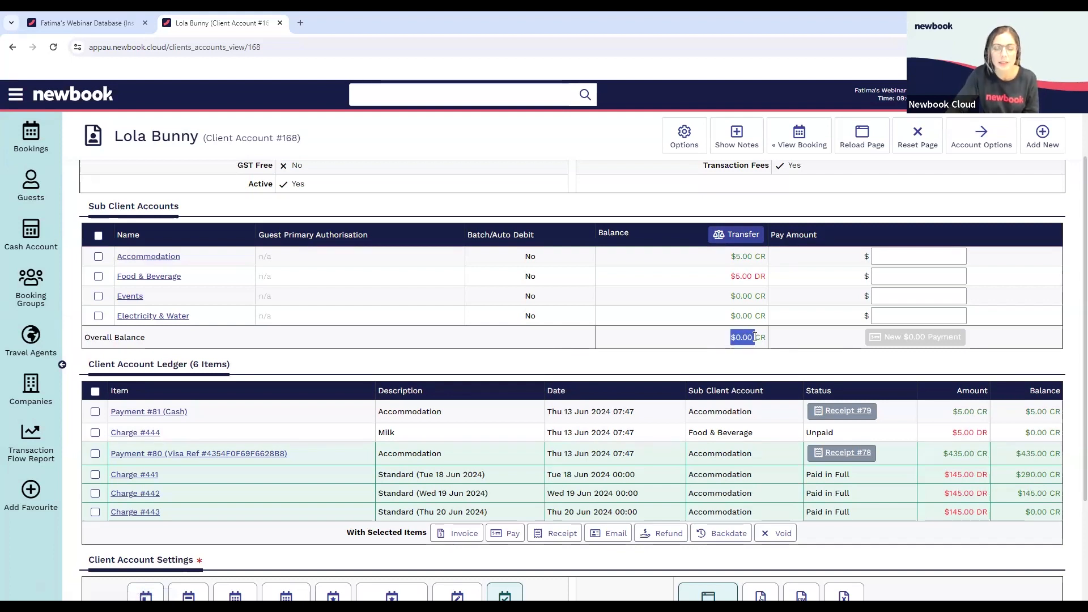
{"action": "left_click", "coordinate": [745, 340]}
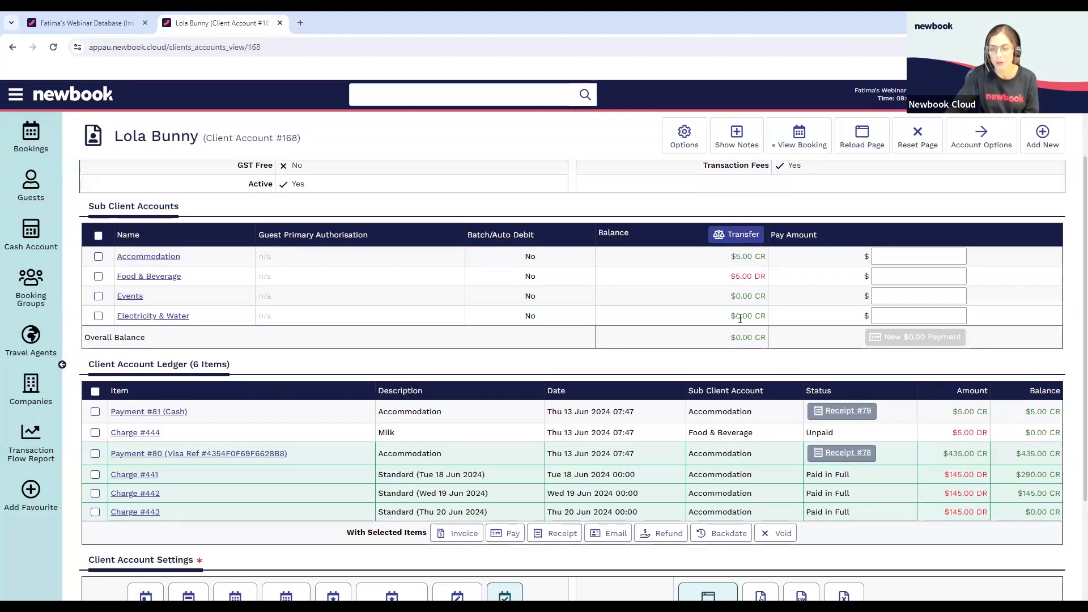
{"action": "left_click_drag", "start_coordinate": [1023, 513], "coordinate": [1047, 520]}
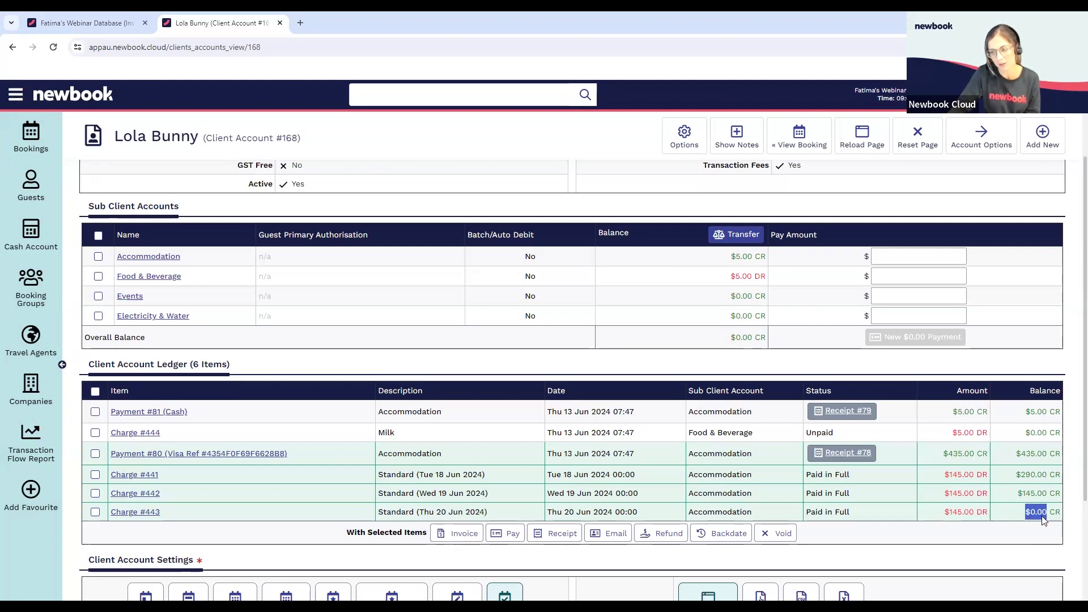
{"action": "left_click", "coordinate": [1028, 512]}
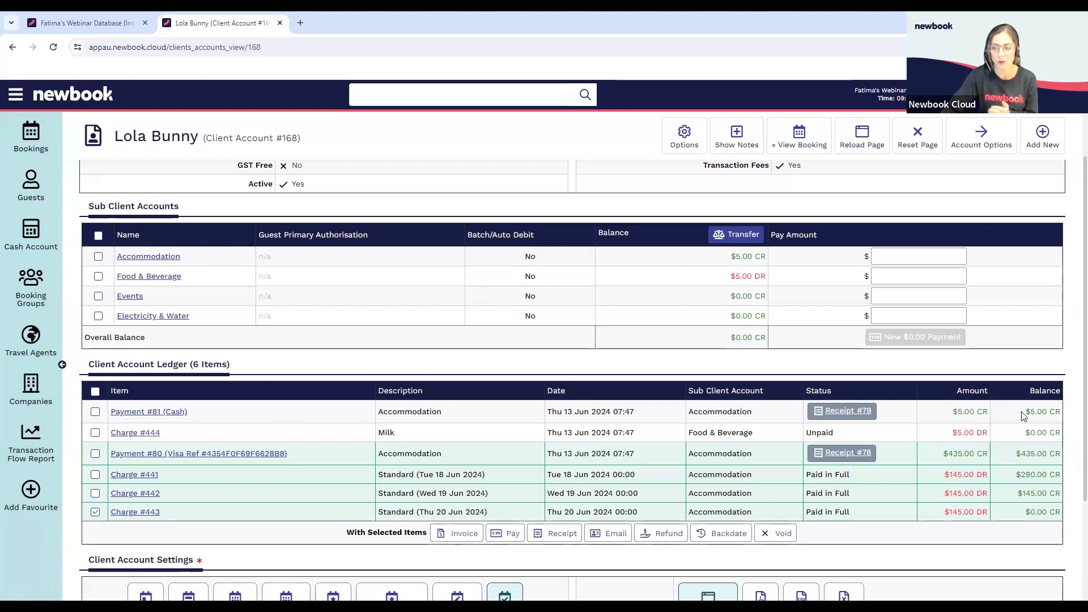
Trace the amounts and running balances through the ledger, from the cash payment down to the 20 June accommodation charge
{"action": "left_click_drag", "start_coordinate": [1025, 412], "coordinate": [1047, 414]}
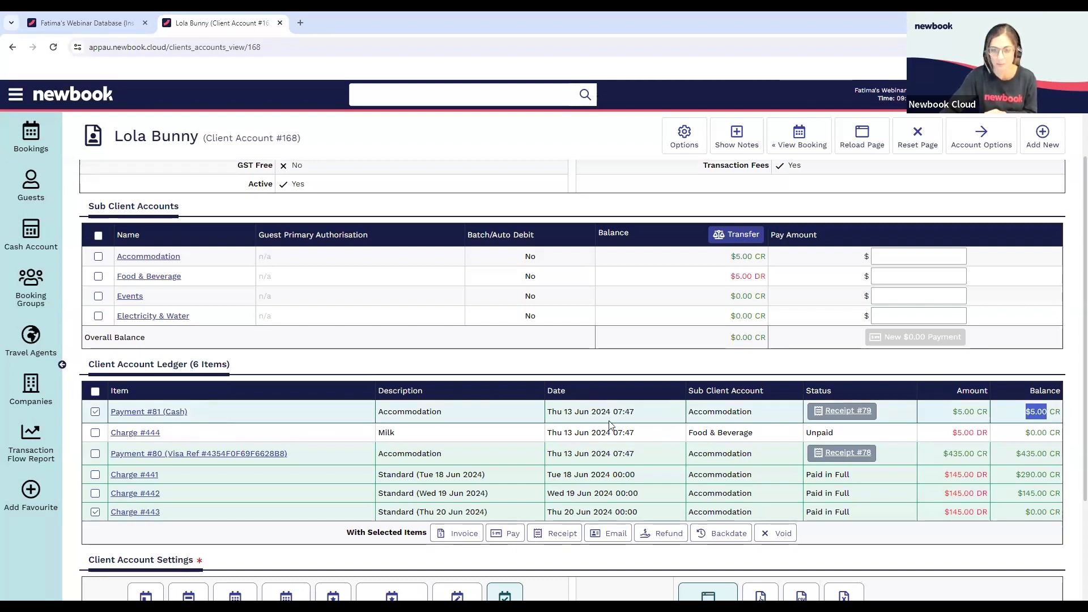
{"action": "left_click", "coordinate": [96, 414]}
{"action": "left_click_drag", "start_coordinate": [952, 434], "coordinate": [1050, 429]}
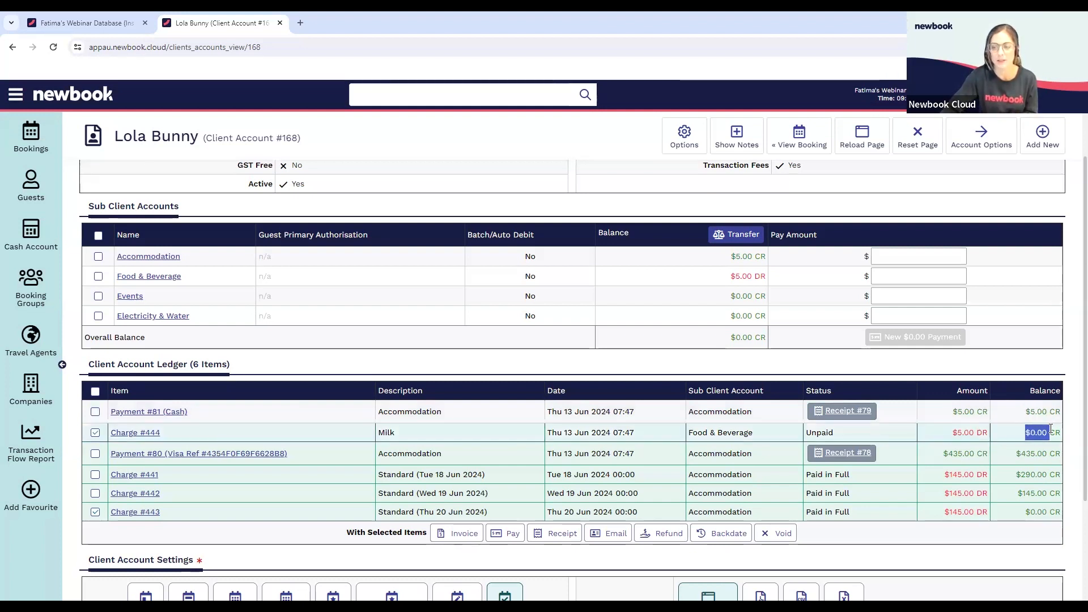
{"action": "left_click_drag", "start_coordinate": [943, 455], "coordinate": [1047, 455]}
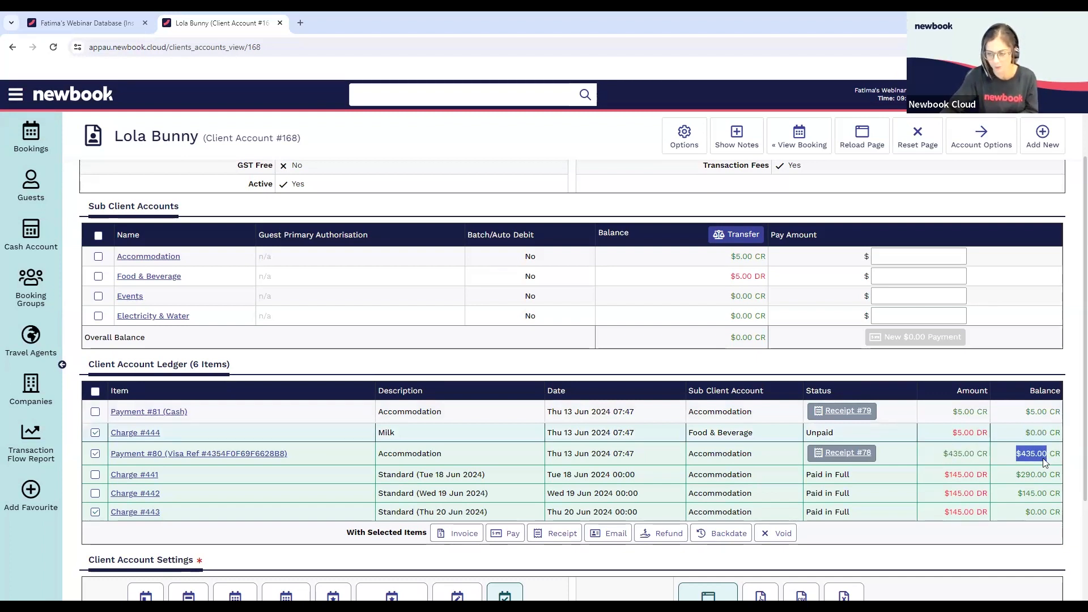
{"action": "left_click_drag", "start_coordinate": [942, 475], "coordinate": [966, 477]}
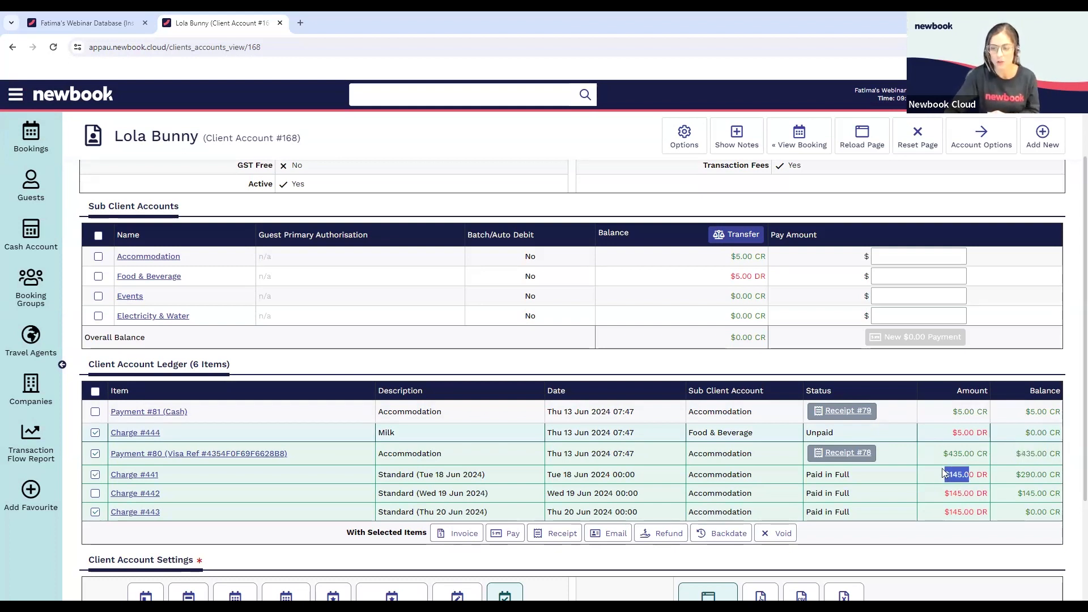
{"action": "left_click_drag", "start_coordinate": [1016, 475], "coordinate": [1047, 472]}
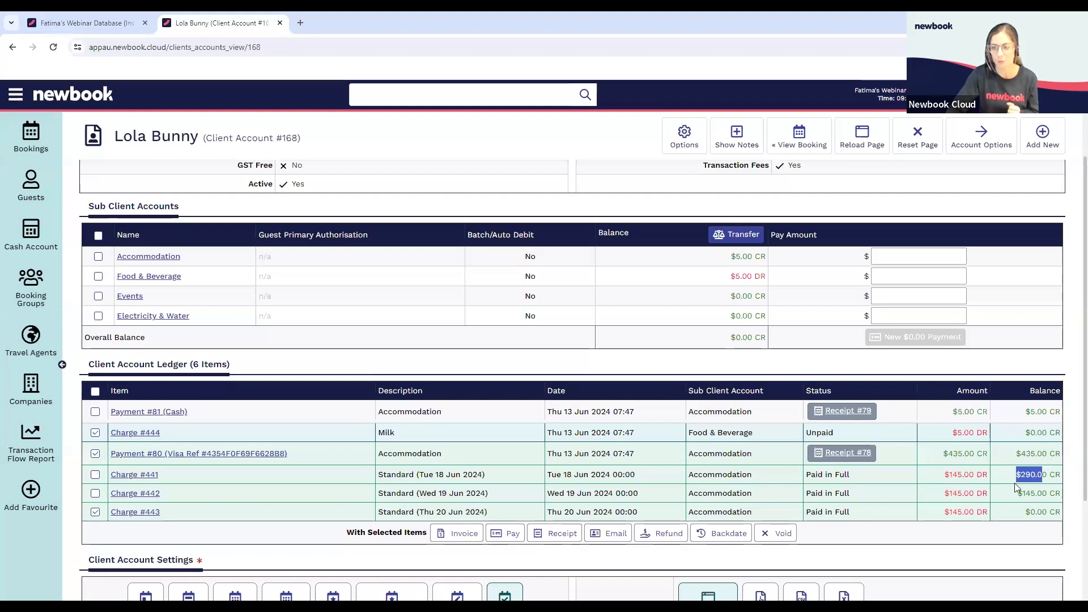
{"action": "left_click_drag", "start_coordinate": [944, 493], "coordinate": [1048, 493]}
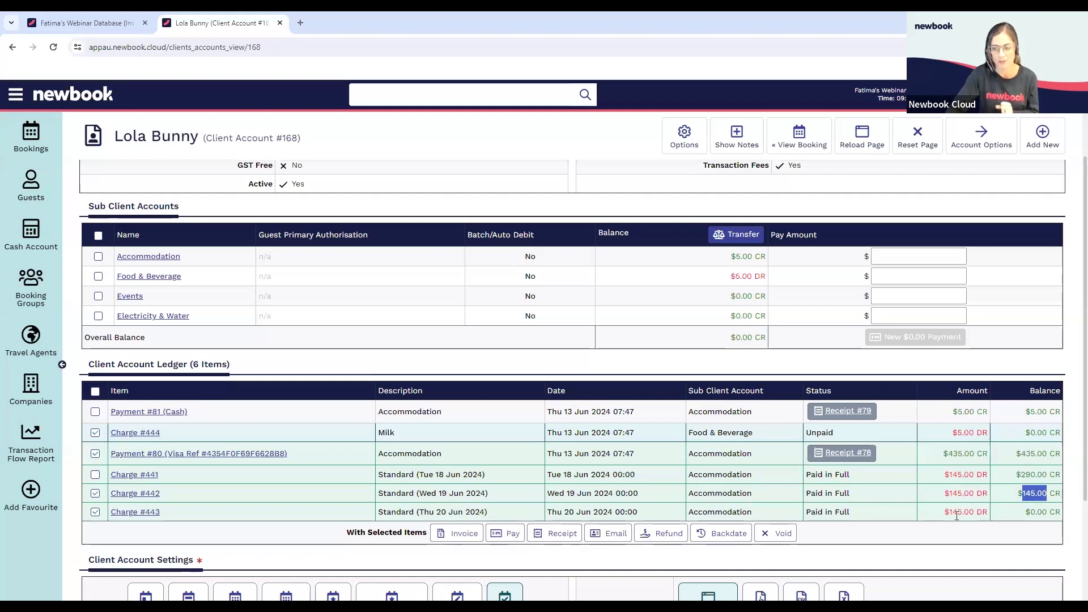
{"action": "left_click_drag", "start_coordinate": [935, 508], "coordinate": [1051, 511]}
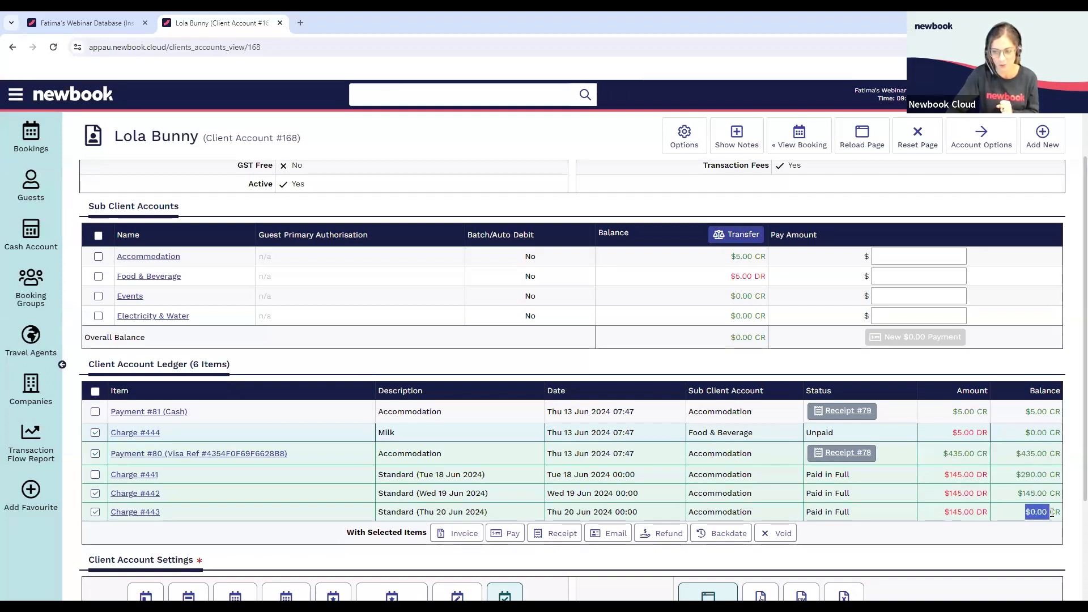
{"action": "left_click", "coordinate": [1042, 530]}
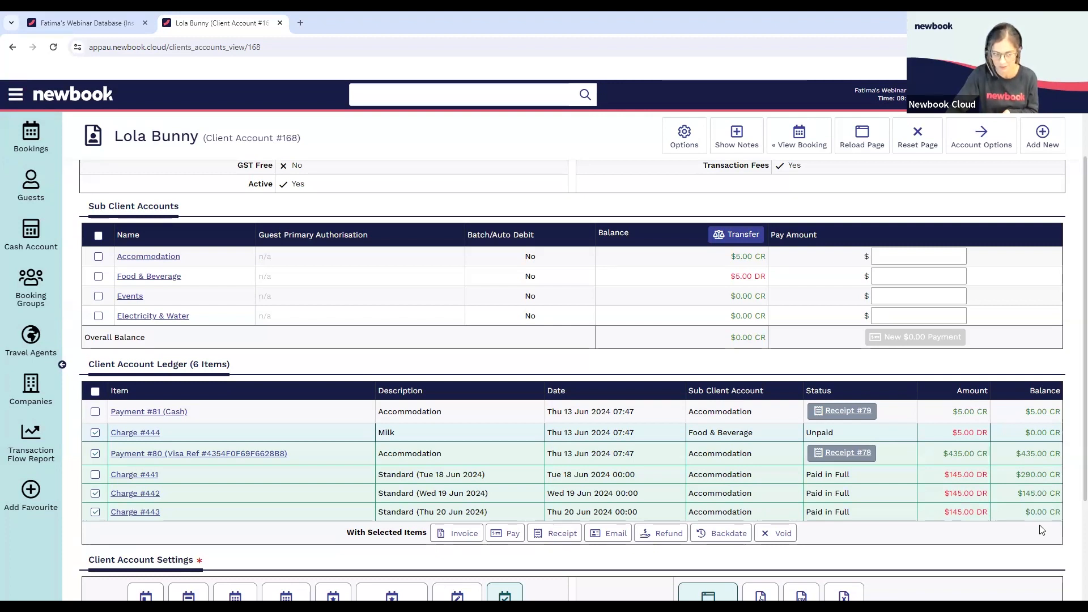
Deselect the Milk charge, the Visa payment, and the 19 and 20 June accommodation charges in the ledger
{"action": "left_click", "coordinate": [95, 432]}
{"action": "left_click", "coordinate": [95, 453]}
{"action": "left_click", "coordinate": [94, 493]}
{"action": "left_click", "coordinate": [96, 512]}
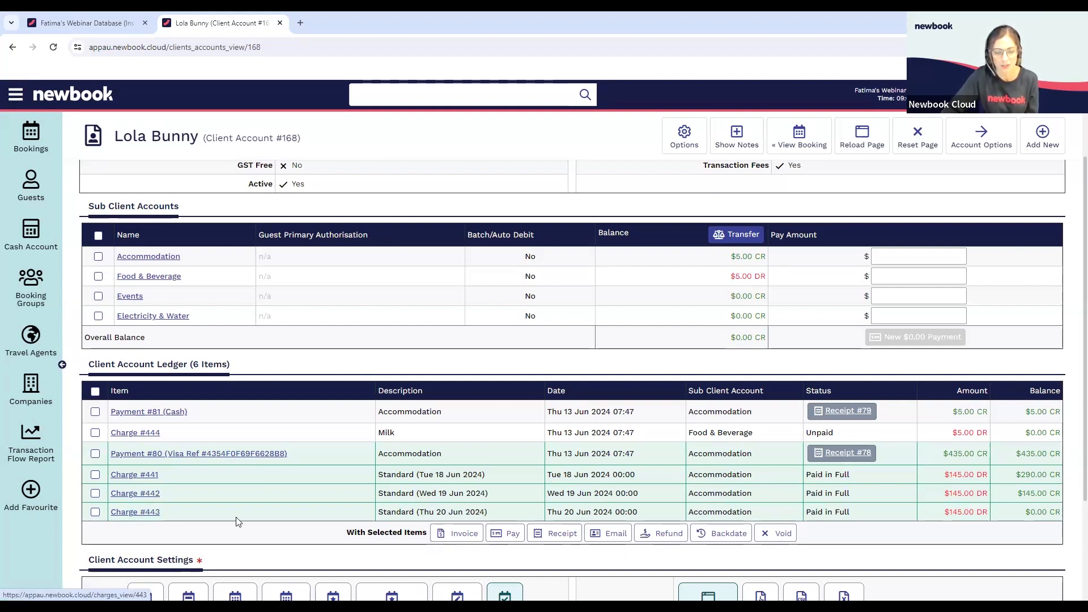
Check the payment status of the three accommodation charges and the Milk charge in the ledger
{"action": "left_click_drag", "start_coordinate": [807, 476], "coordinate": [860, 517]}
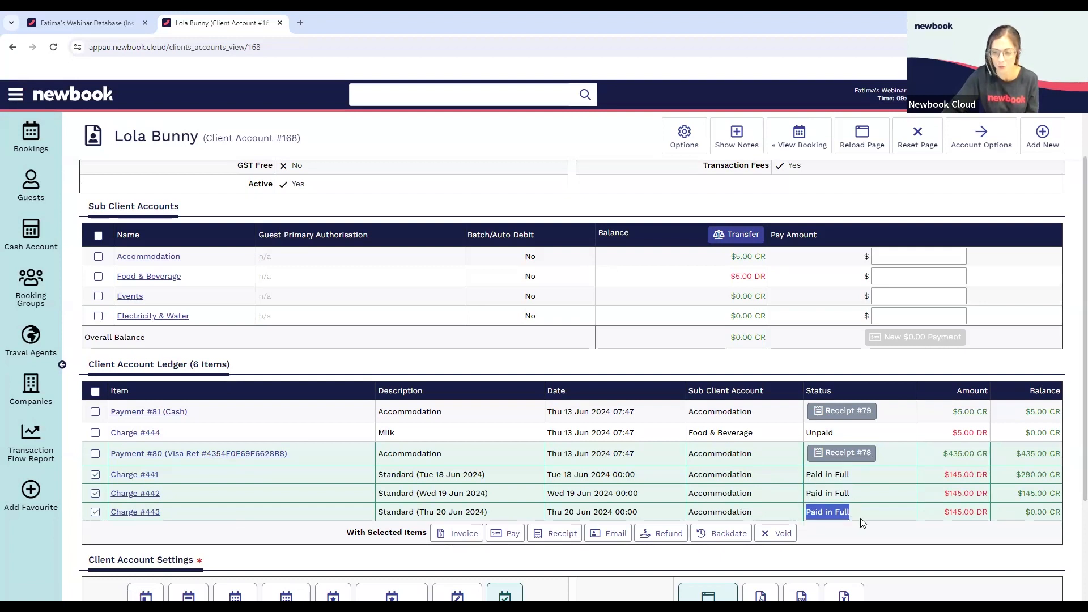
{"action": "left_click", "coordinate": [858, 512]}
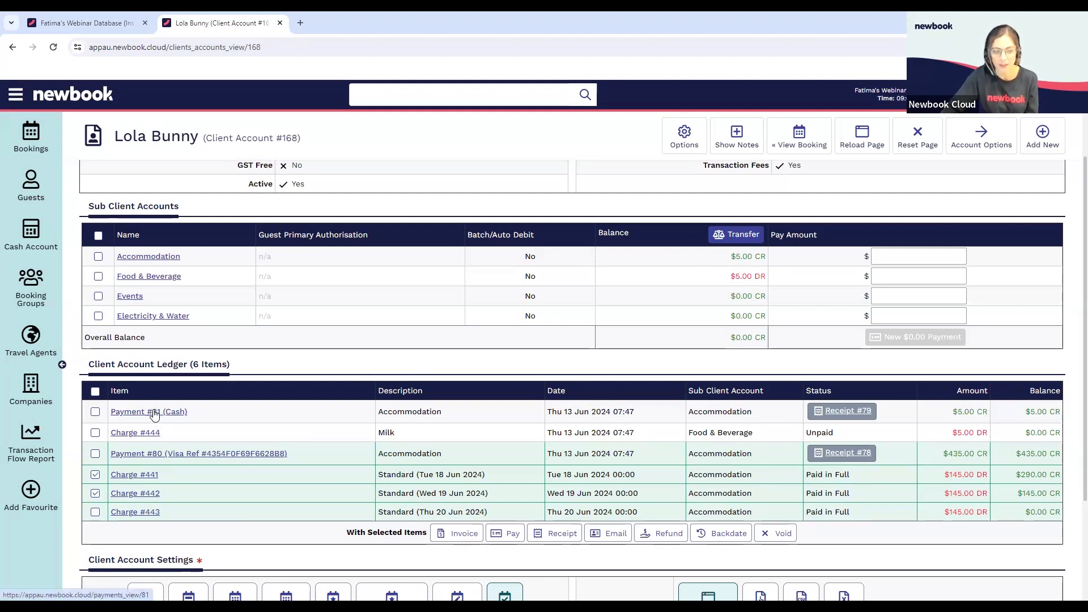
{"action": "mouse_move", "coordinate": [834, 433]}
{"action": "left_mouse_down"}
{"action": "mouse_move", "coordinate": [809, 433]}
{"action": "mouse_move", "coordinate": [830, 432]}
{"action": "left_mouse_up"}
{"action": "left_click", "coordinate": [828, 432]}
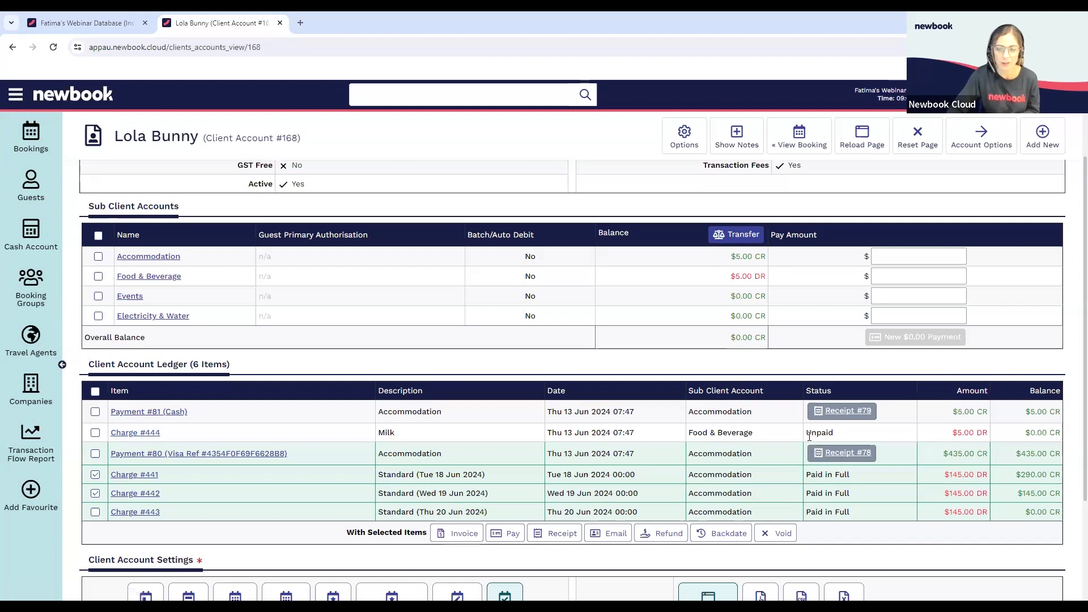
Open the cash payment's receipt, examine its credit and GST lines, and return to the client account
{"action": "left_click", "coordinate": [841, 411]}
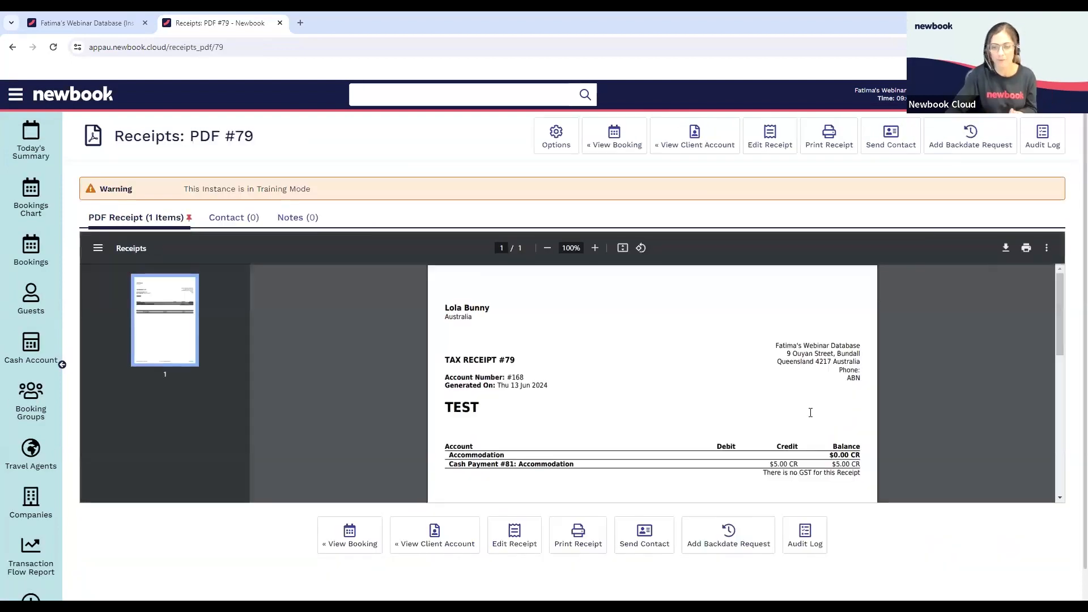
{"action": "mouse_move", "coordinate": [769, 464]}
{"action": "left_mouse_down"}
{"action": "mouse_move", "coordinate": [798, 464]}
{"action": "mouse_move", "coordinate": [766, 462]}
{"action": "left_mouse_up"}
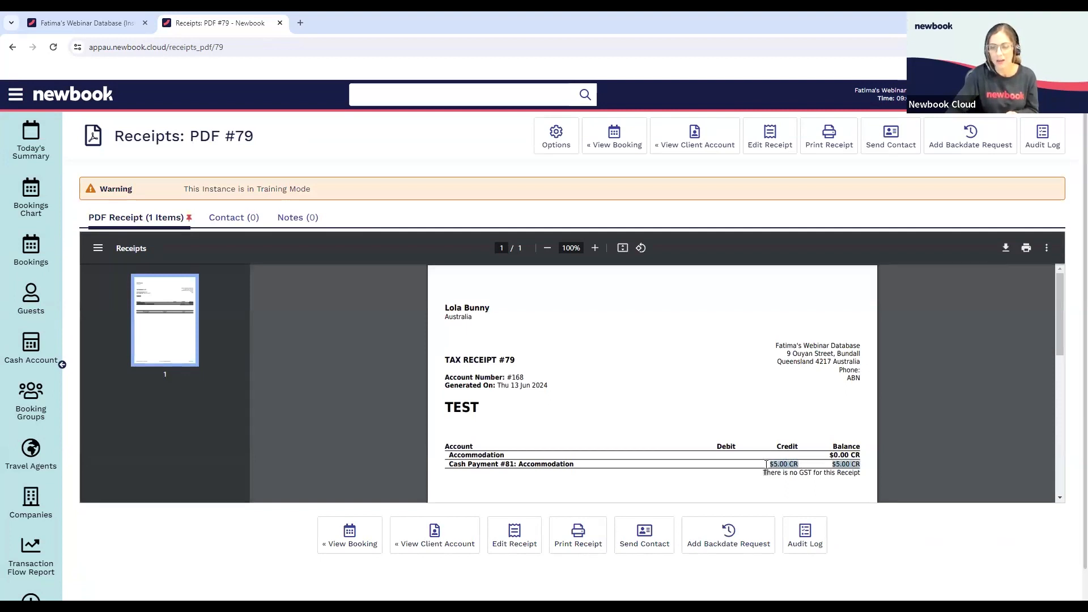
{"action": "scroll", "coordinate": [780, 408], "scroll_direction": "down", "scroll_amount": 2}
{"action": "left_click", "coordinate": [800, 347]}
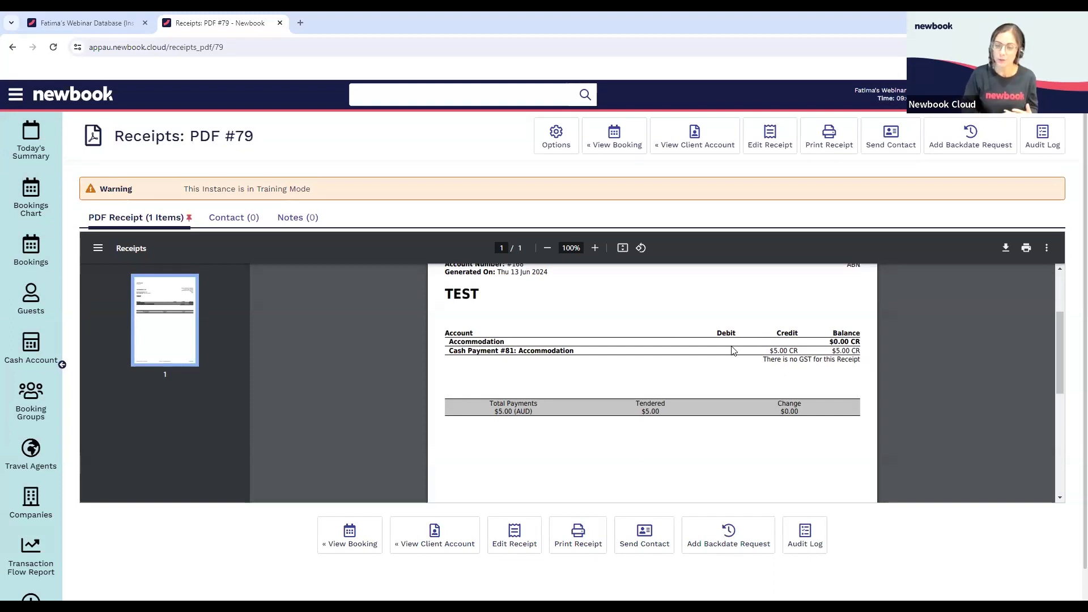
{"action": "left_click_drag", "start_coordinate": [781, 357], "coordinate": [851, 362]}
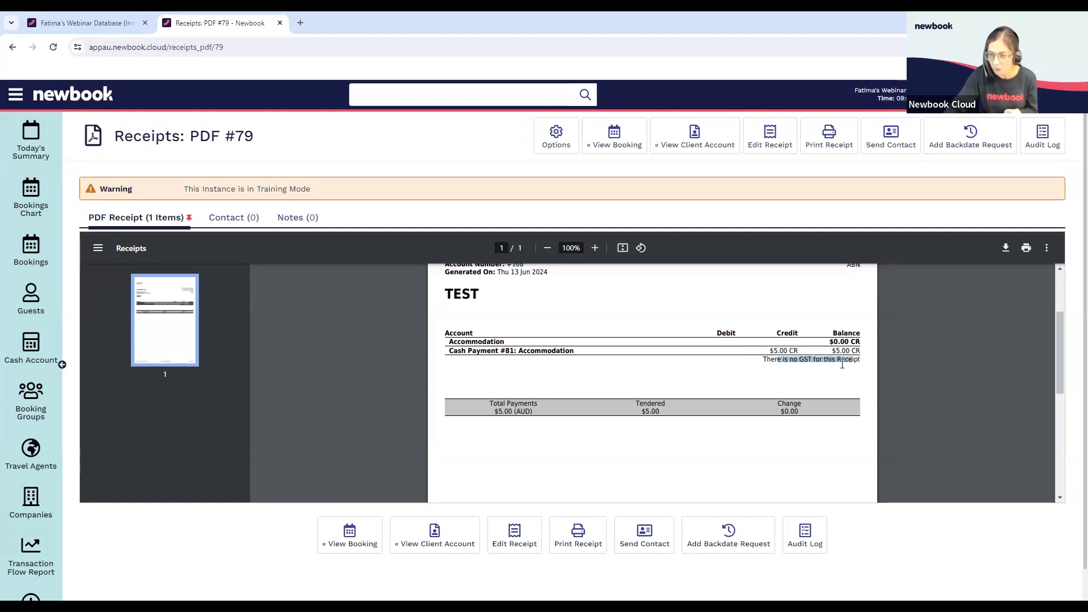
{"action": "left_click", "coordinate": [840, 365]}
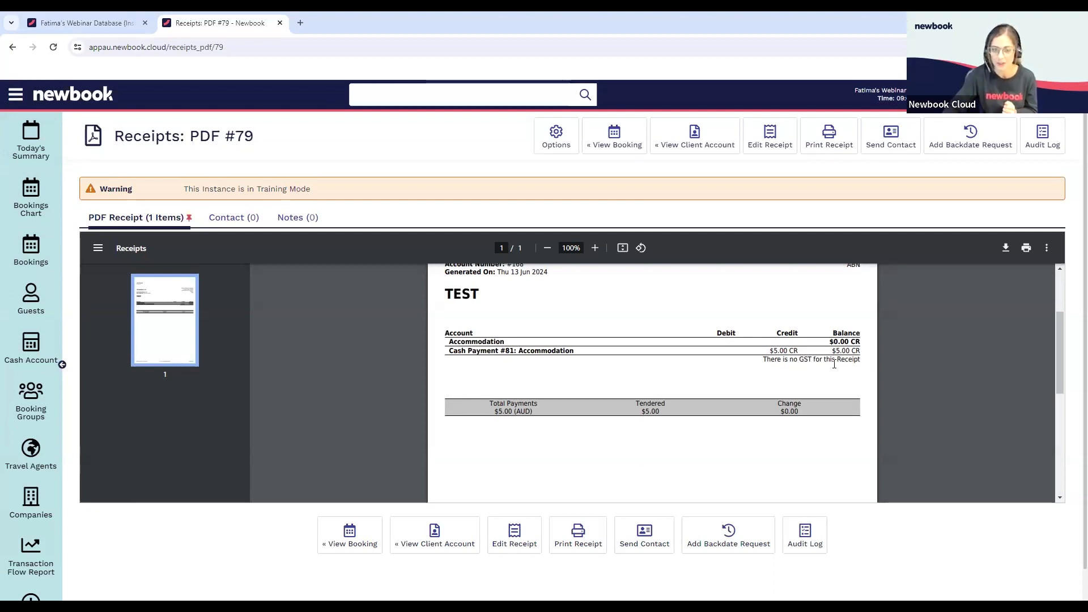
{"action": "left_click", "coordinate": [434, 535]}
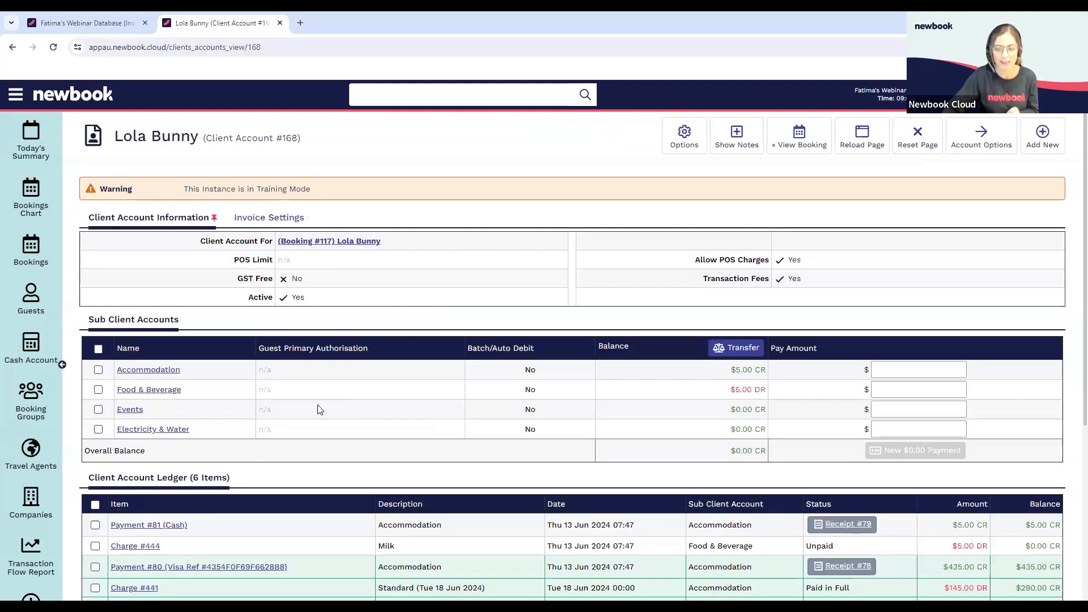
Apply the $5.00 cash payment to the outstanding Milk charge and save the payment
{"action": "scroll", "coordinate": [319, 409], "scroll_direction": "down", "scroll_amount": 2}
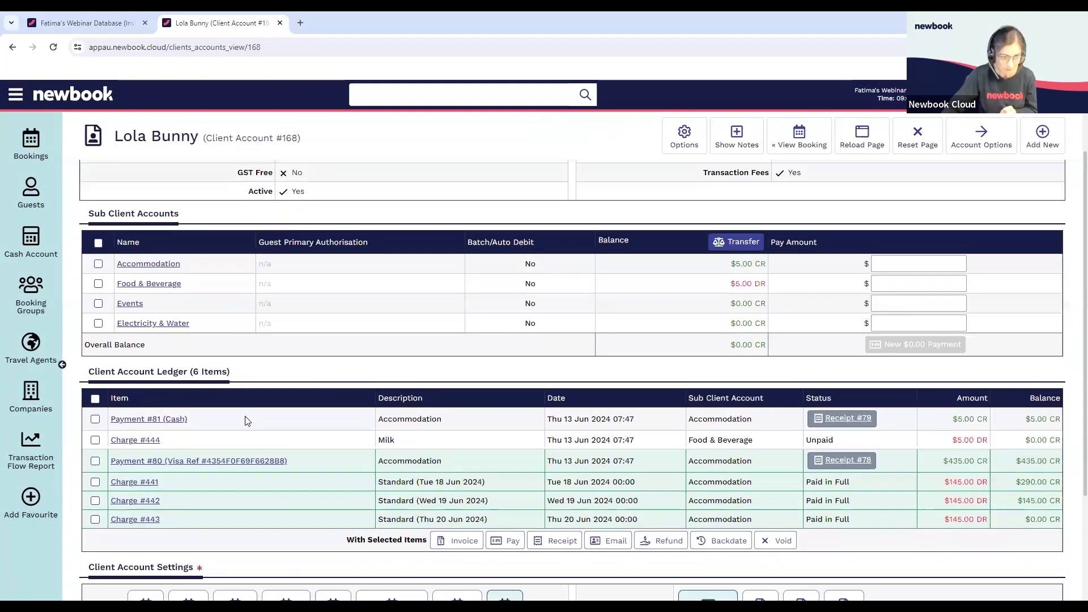
{"action": "left_click", "coordinate": [152, 413]}
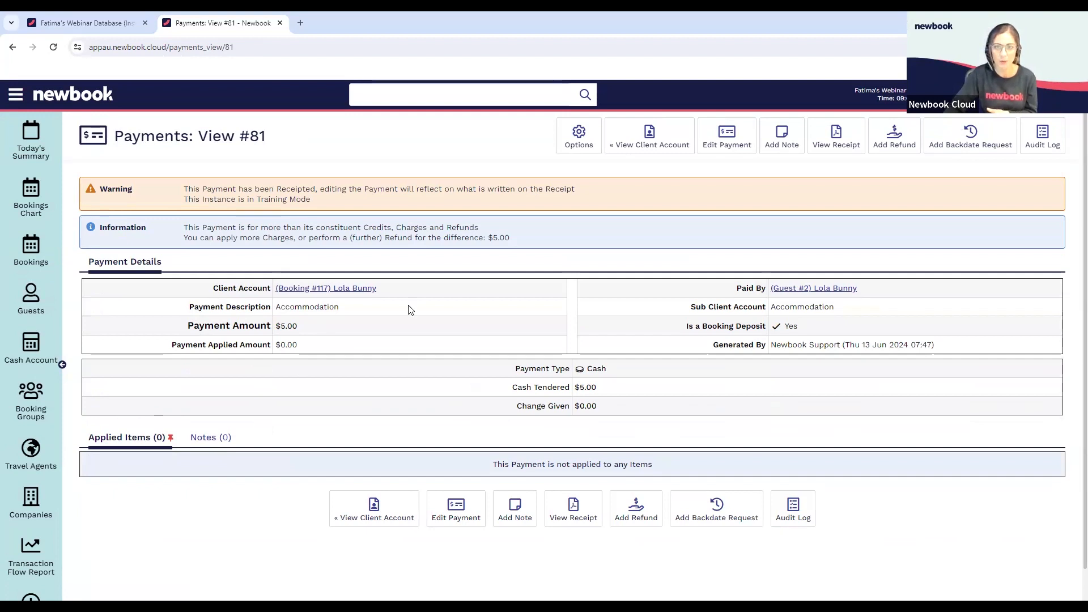
{"action": "left_click", "coordinate": [738, 140]}
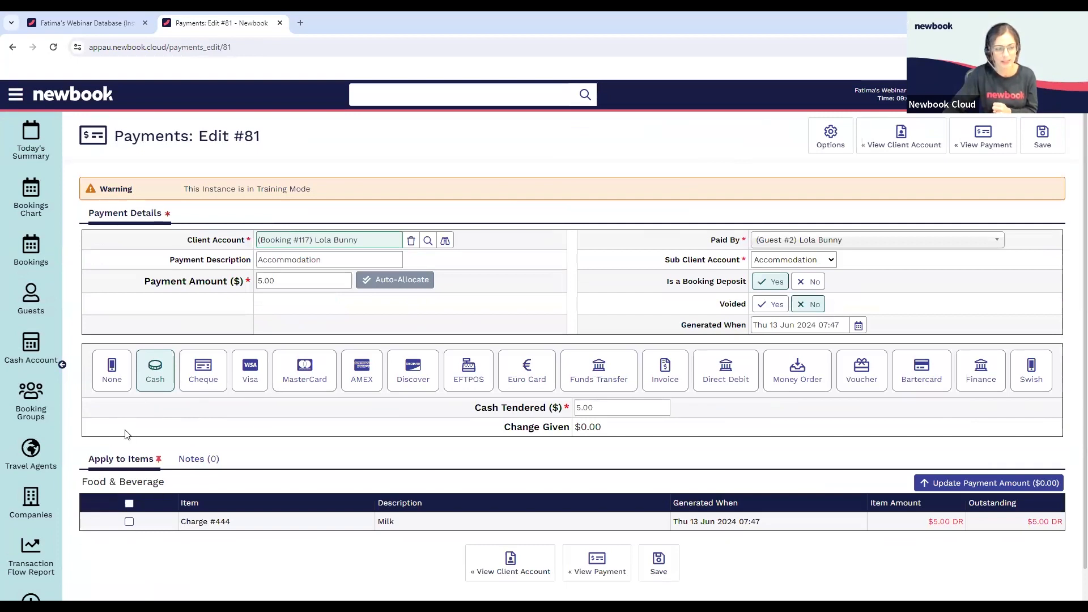
{"action": "left_click", "coordinate": [129, 522]}
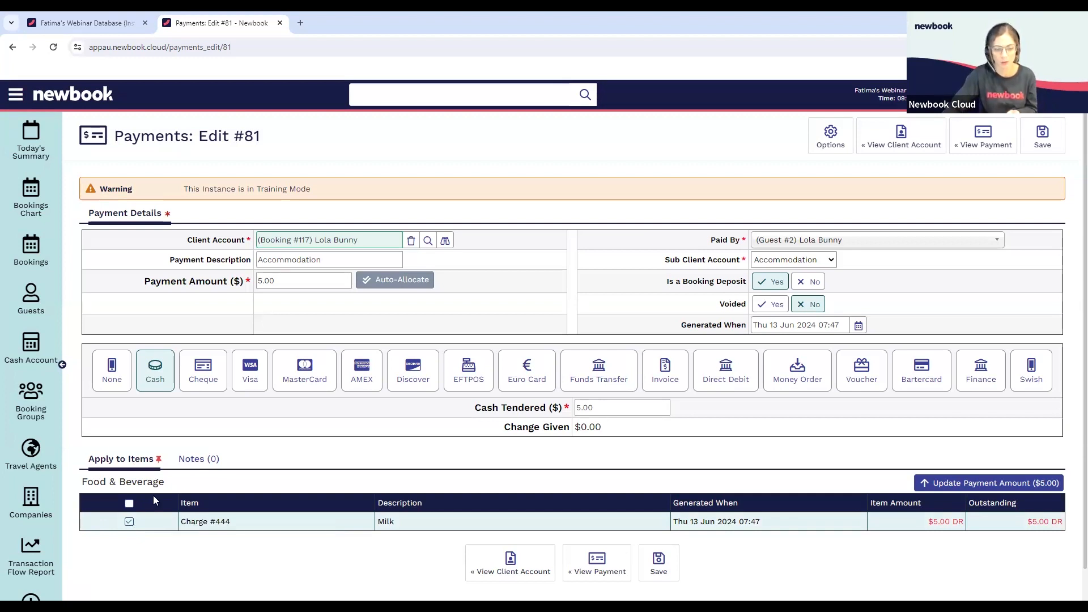
{"action": "left_click", "coordinate": [1035, 149]}
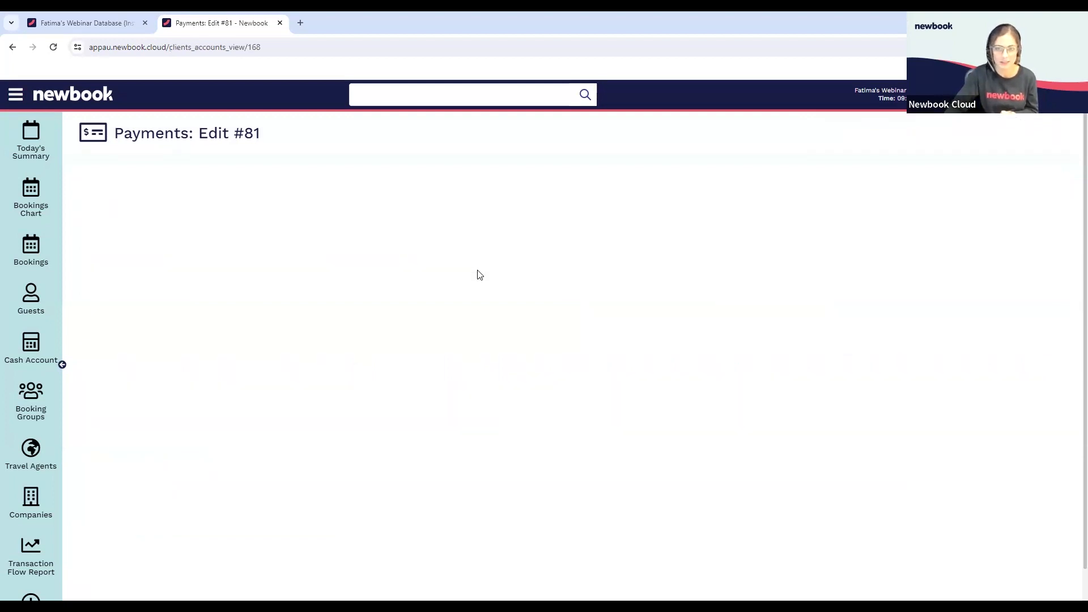
Open the cash payment's receipt from the ledger, examine its Milk charge and GST lines, and return to the client account
{"action": "scroll", "coordinate": [500, 306], "scroll_direction": "down", "scroll_amount": 3}
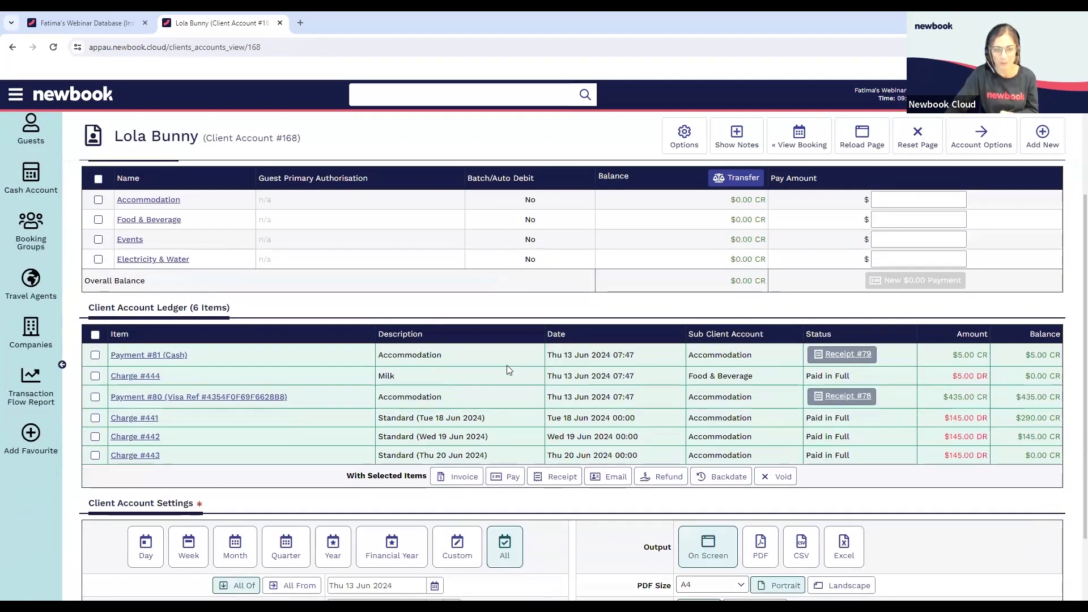
{"action": "left_click", "coordinate": [841, 358]}
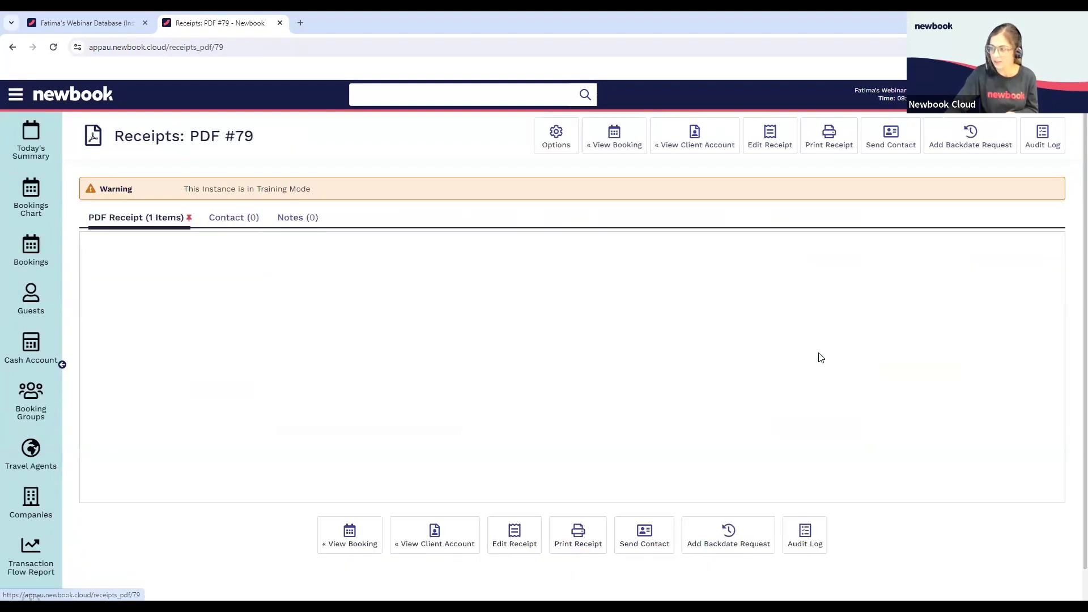
{"action": "scroll", "coordinate": [818, 361], "scroll_direction": "down", "scroll_amount": 1}
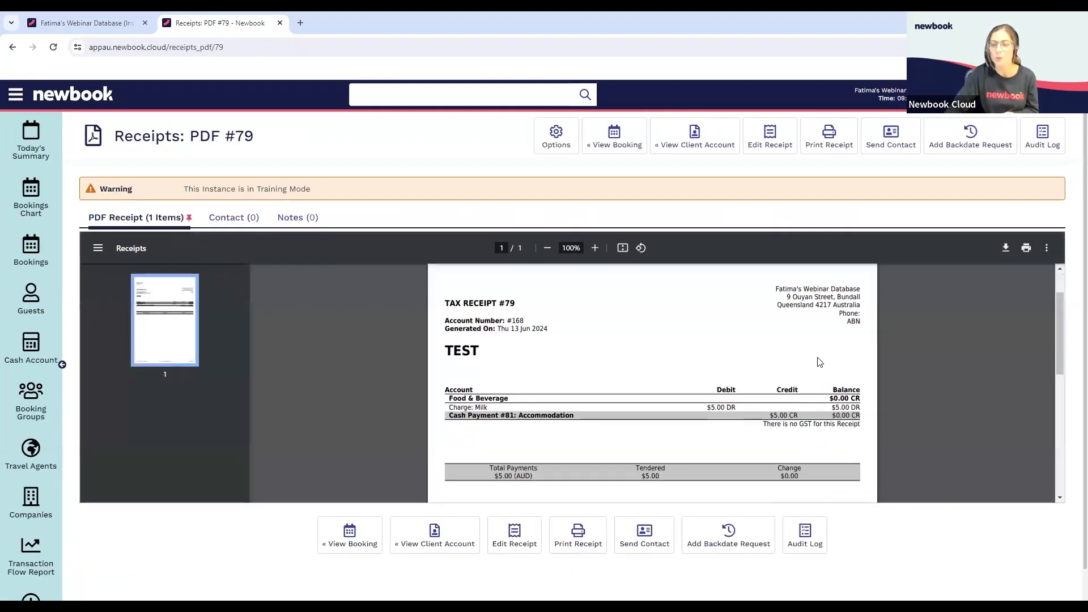
{"action": "scroll", "coordinate": [745, 374], "scroll_direction": "down", "scroll_amount": 1}
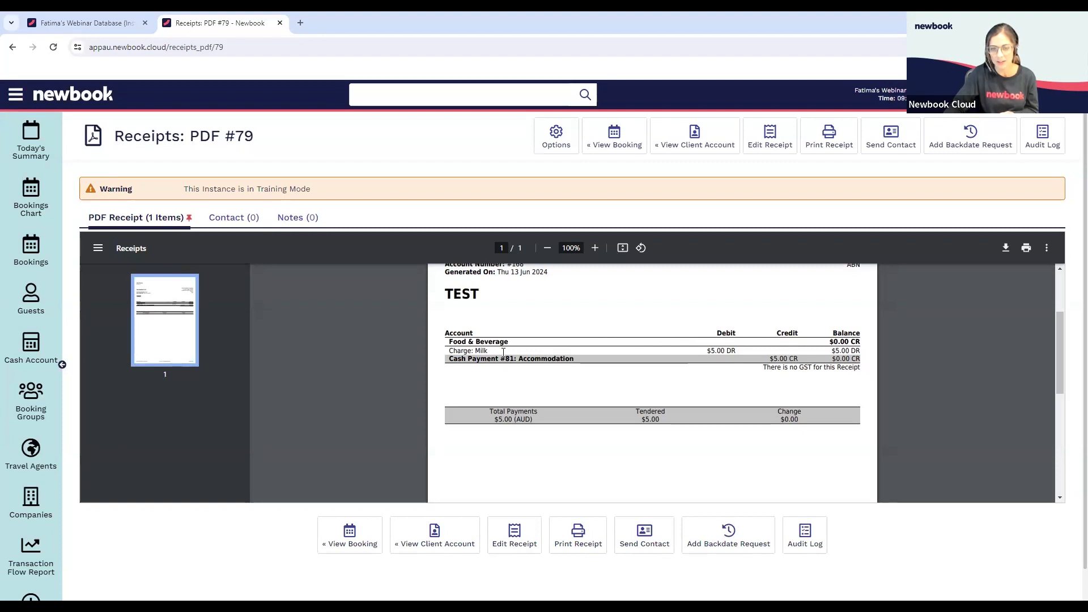
{"action": "left_click_drag", "start_coordinate": [800, 372], "coordinate": [843, 358]}
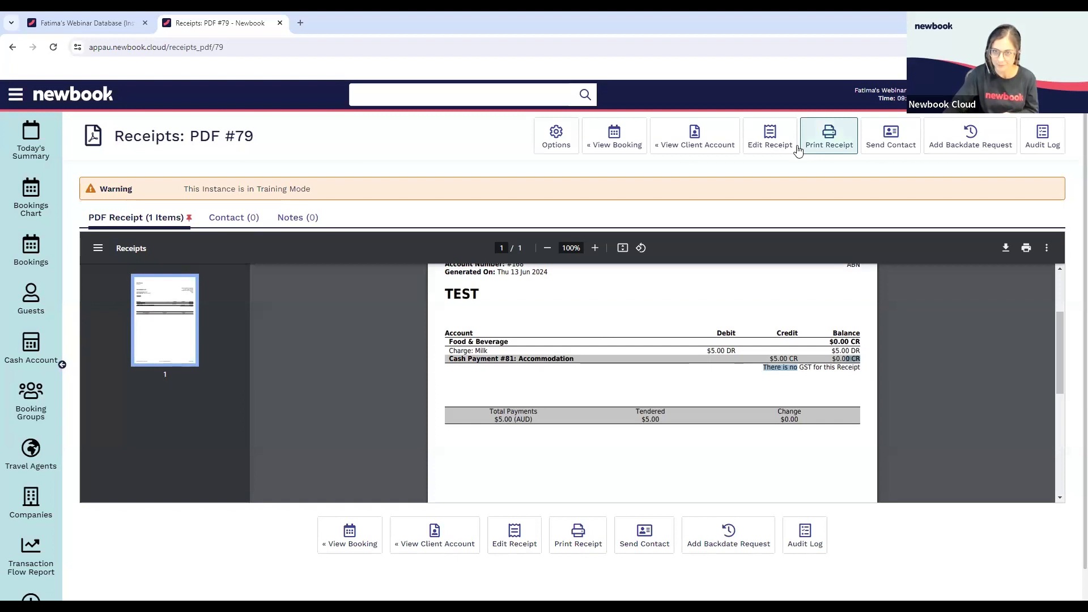
{"action": "left_click", "coordinate": [694, 144]}
{"action": "mouse_move", "coordinate": [691, 153]}
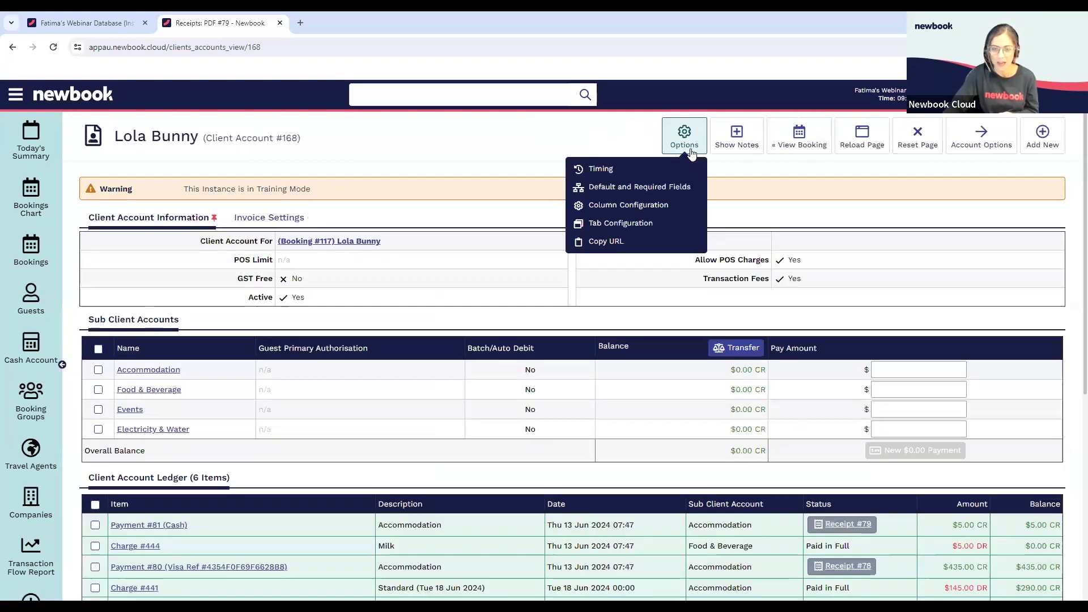
Open the group booking that covers tent sites 81 to 84 from the bookings chart
{"action": "scroll", "coordinate": [576, 323], "scroll_direction": "down", "scroll_amount": 2}
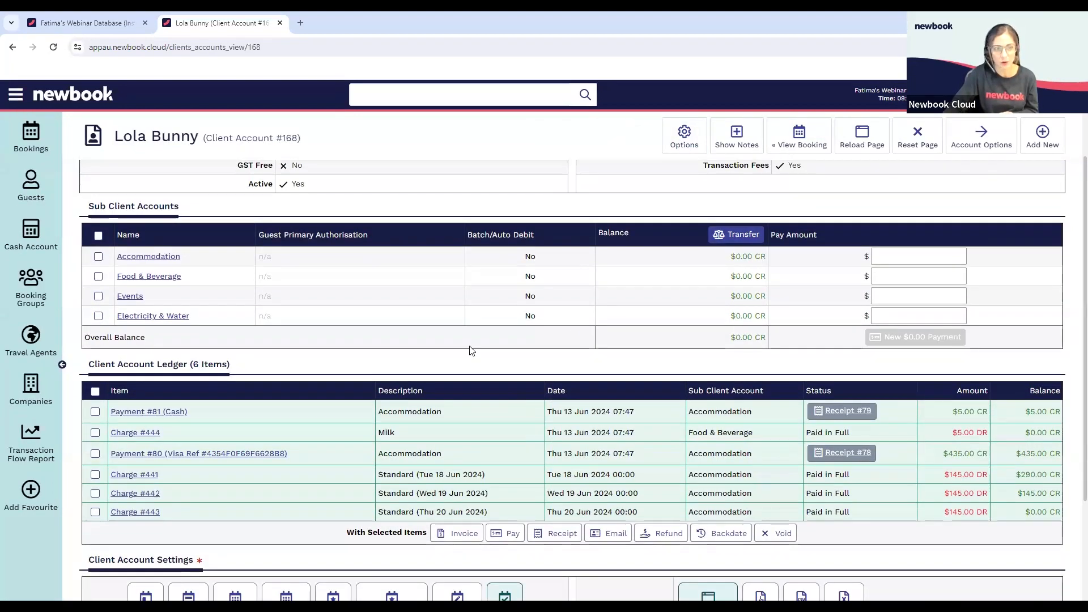
{"action": "scroll", "coordinate": [472, 340], "scroll_direction": "up", "scroll_amount": 1}
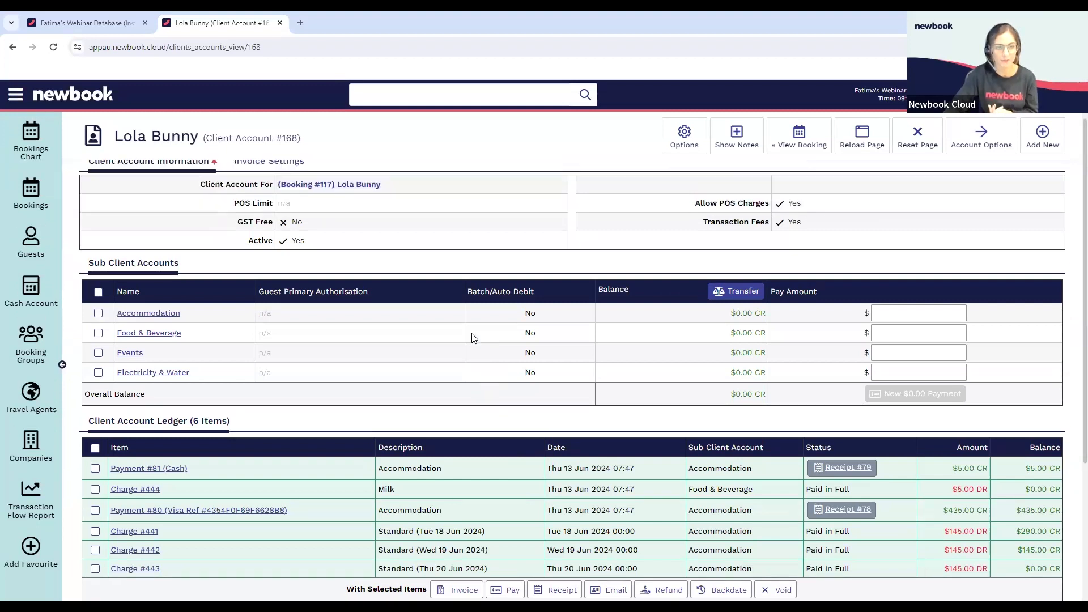
{"action": "scroll", "coordinate": [493, 329], "scroll_direction": "up", "scroll_amount": 1}
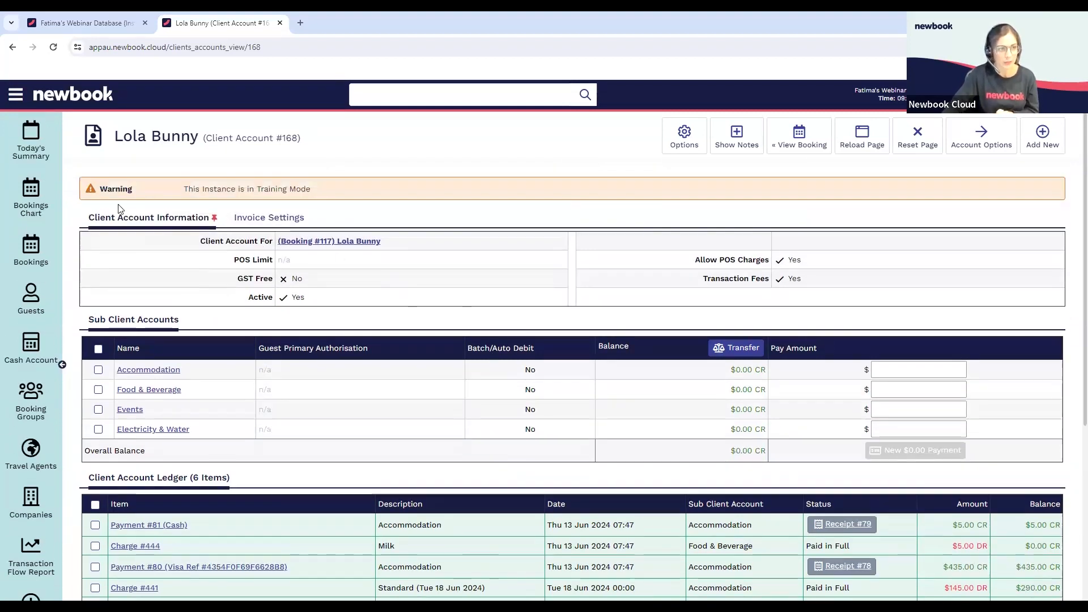
{"action": "left_click", "coordinate": [39, 198]}
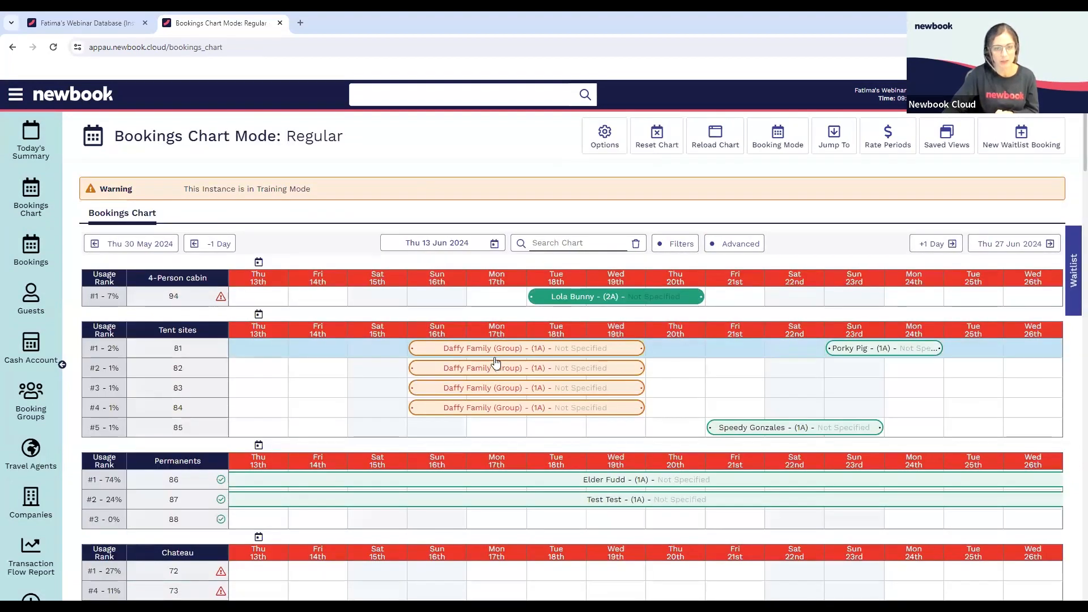
{"action": "left_click", "coordinate": [527, 350]}
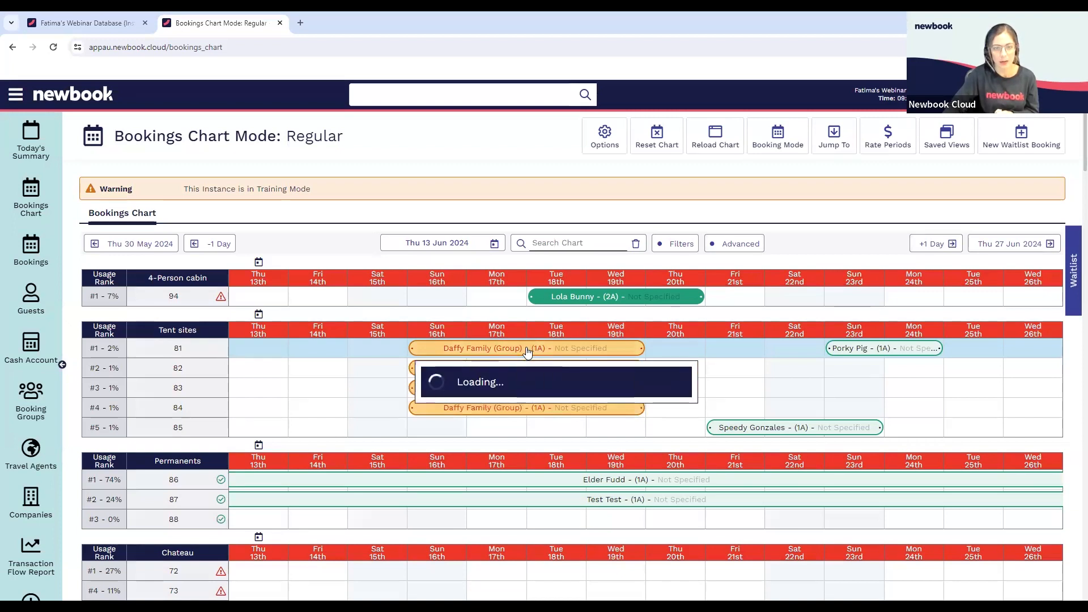
{"action": "left_click", "coordinate": [549, 378]}
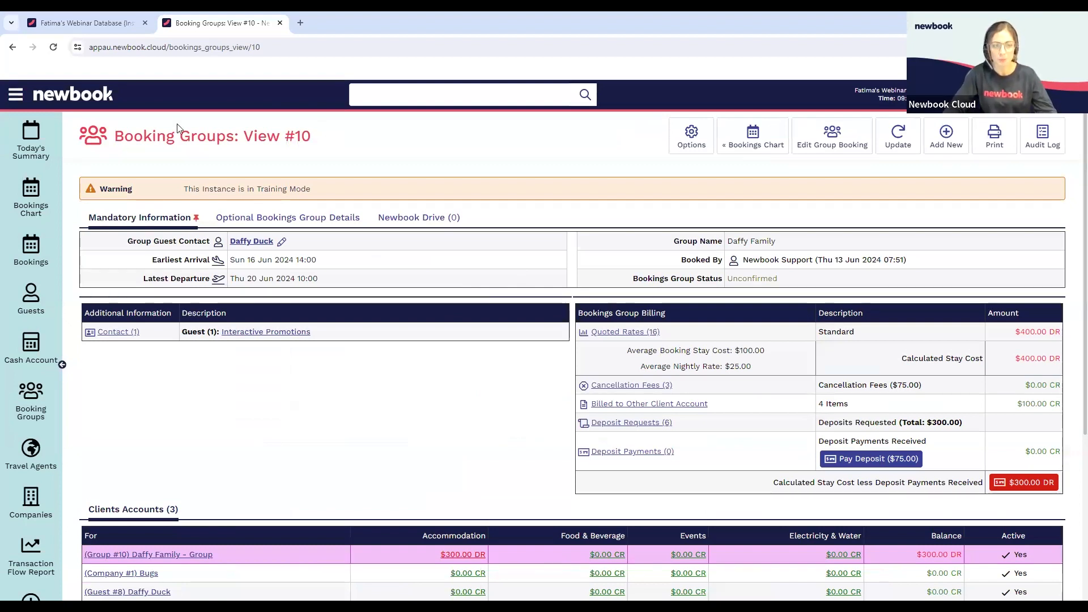
Examine the group's billing, its client account balances and the default client account of each active booking
{"action": "scroll", "coordinate": [476, 352], "scroll_direction": "down", "scroll_amount": 1}
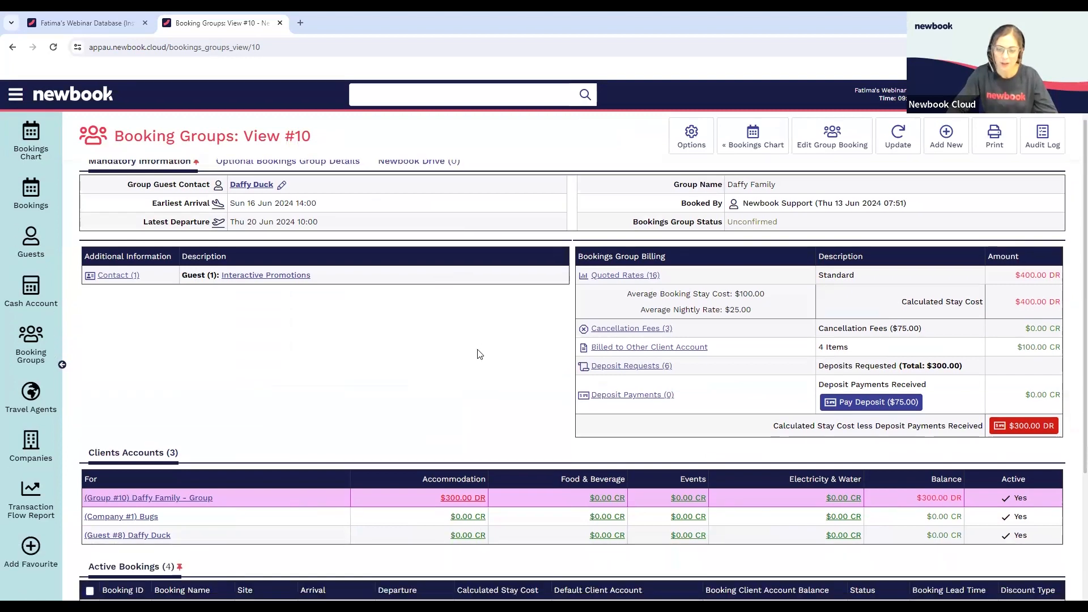
{"action": "scroll", "coordinate": [477, 354], "scroll_direction": "down", "scroll_amount": 2}
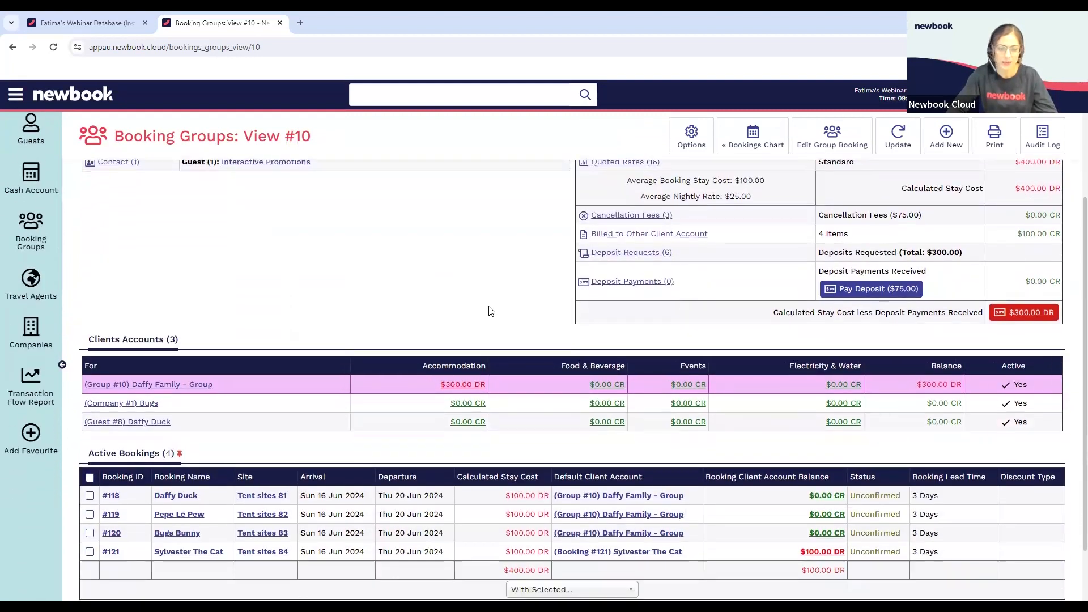
{"action": "scroll", "coordinate": [491, 295], "scroll_direction": "down", "scroll_amount": 1}
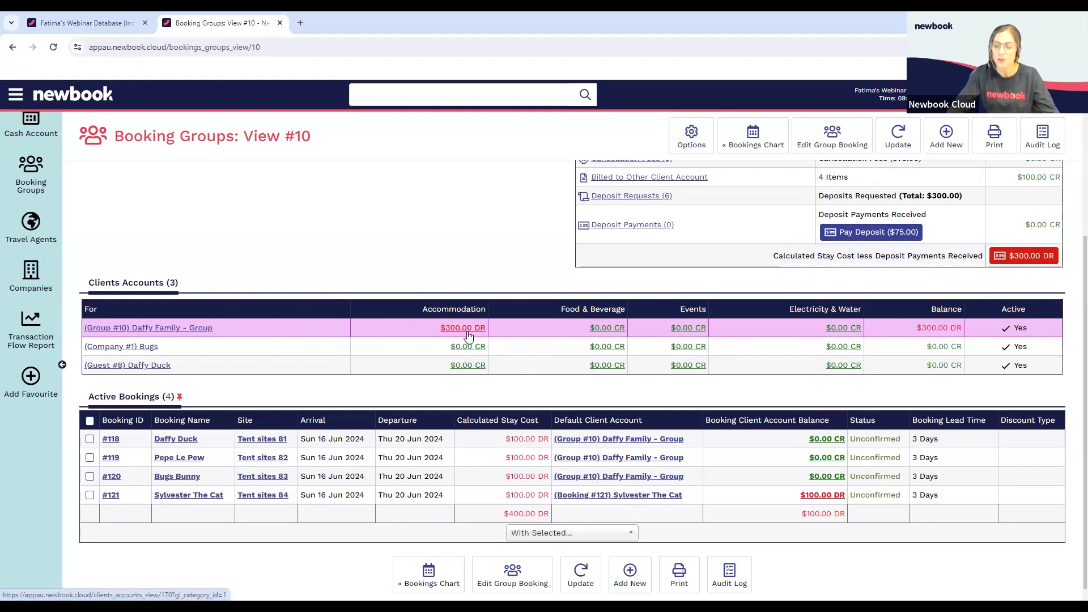
{"action": "mouse_move", "coordinate": [169, 463]}
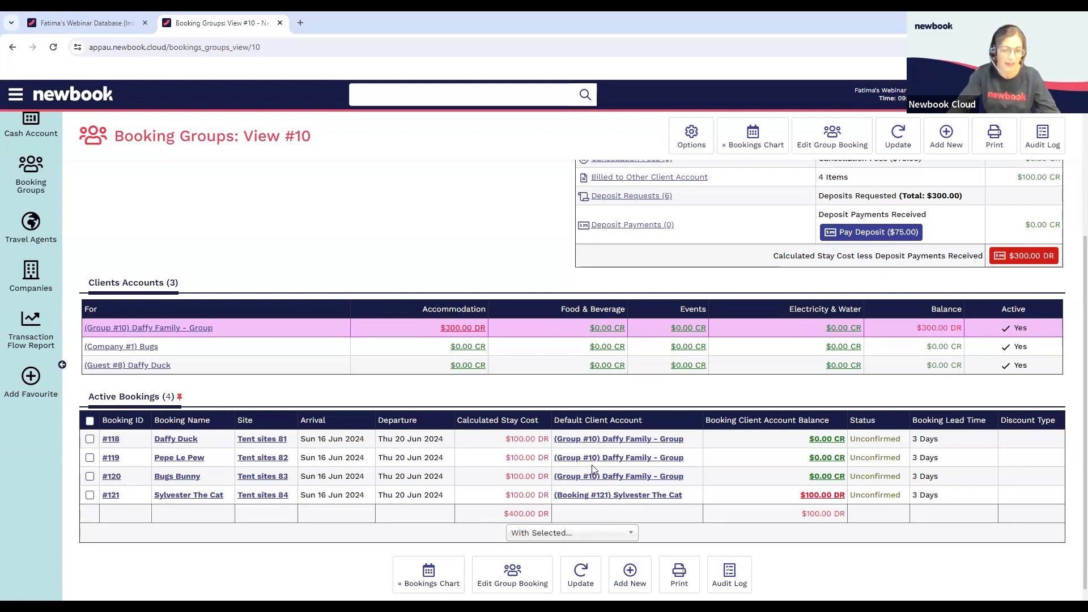
{"action": "scroll", "coordinate": [593, 469], "scroll_direction": "up", "scroll_amount": 1}
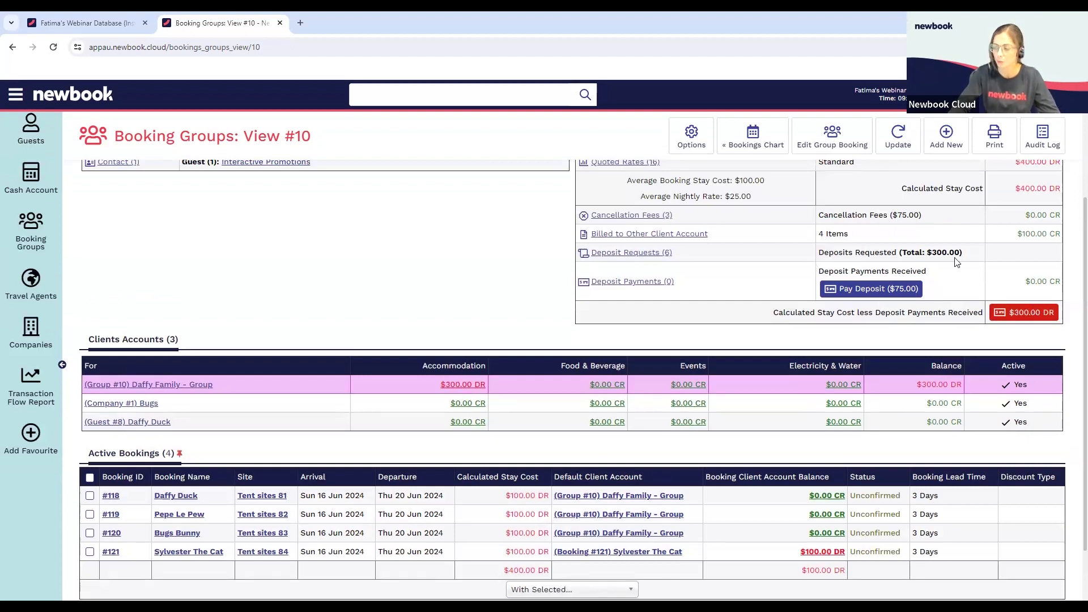
{"action": "scroll", "coordinate": [955, 263], "scroll_direction": "down", "scroll_amount": 1}
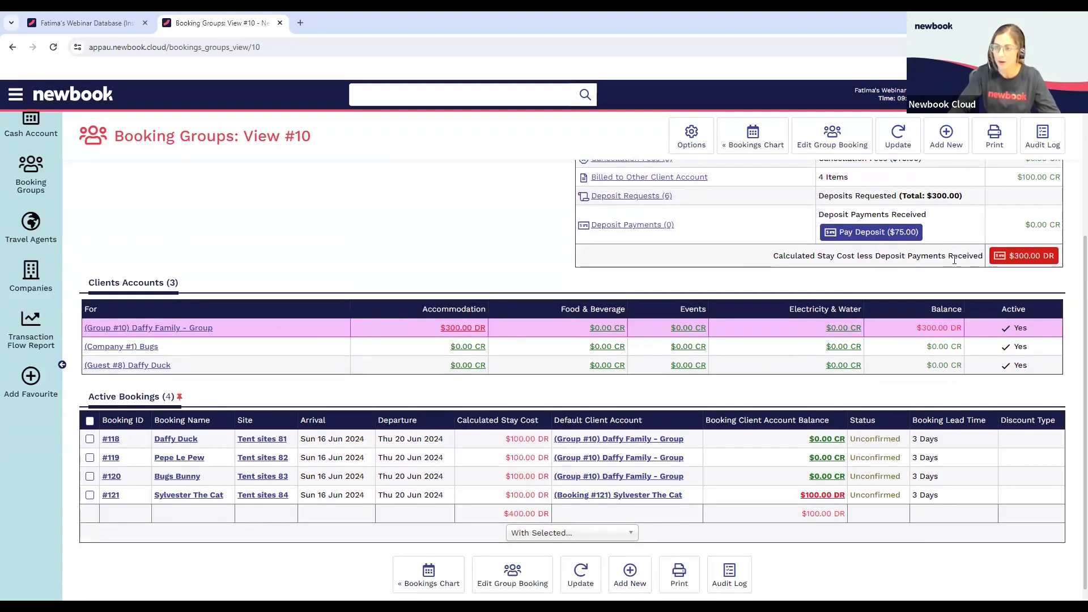
Open the group member's booking on tent site 84 and compare its own client account balance with the group's
{"action": "left_click", "coordinate": [112, 497]}
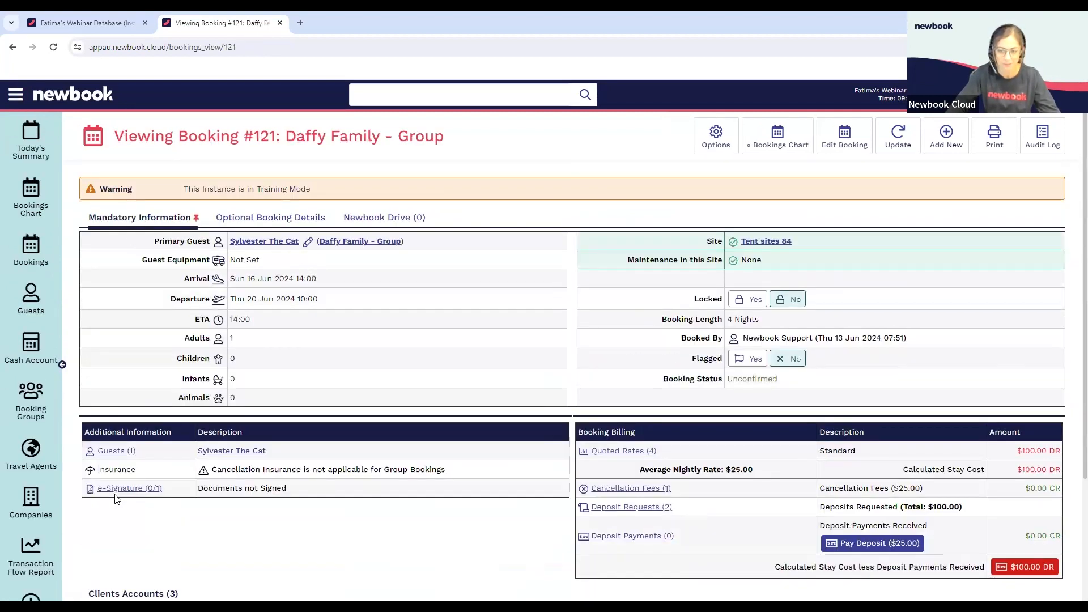
{"action": "scroll", "coordinate": [1013, 484], "scroll_direction": "down", "scroll_amount": 2}
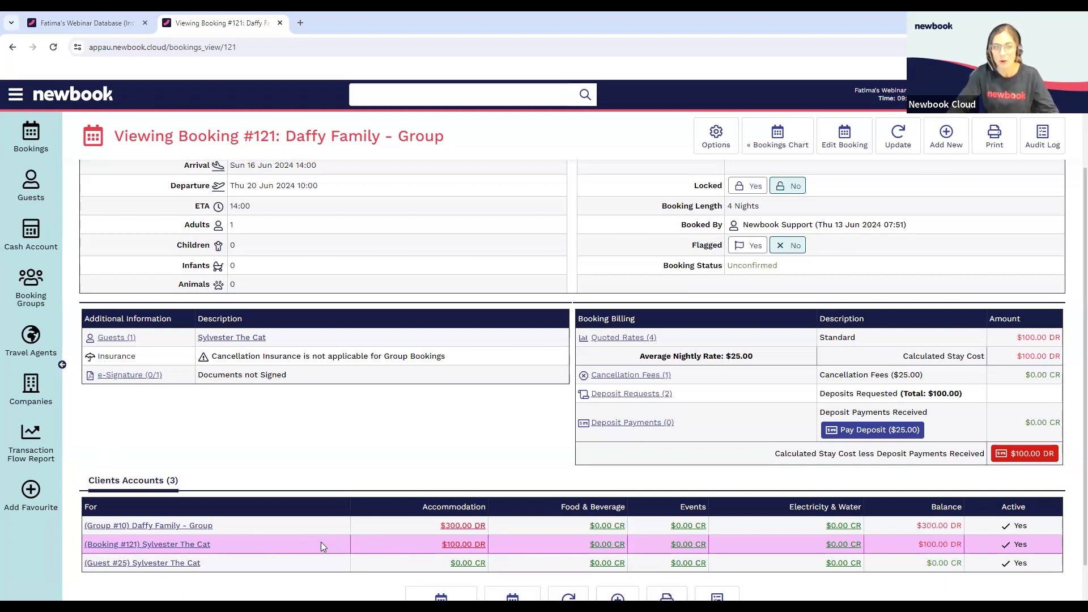
{"action": "scroll", "coordinate": [300, 464], "scroll_direction": "up", "scroll_amount": 3}
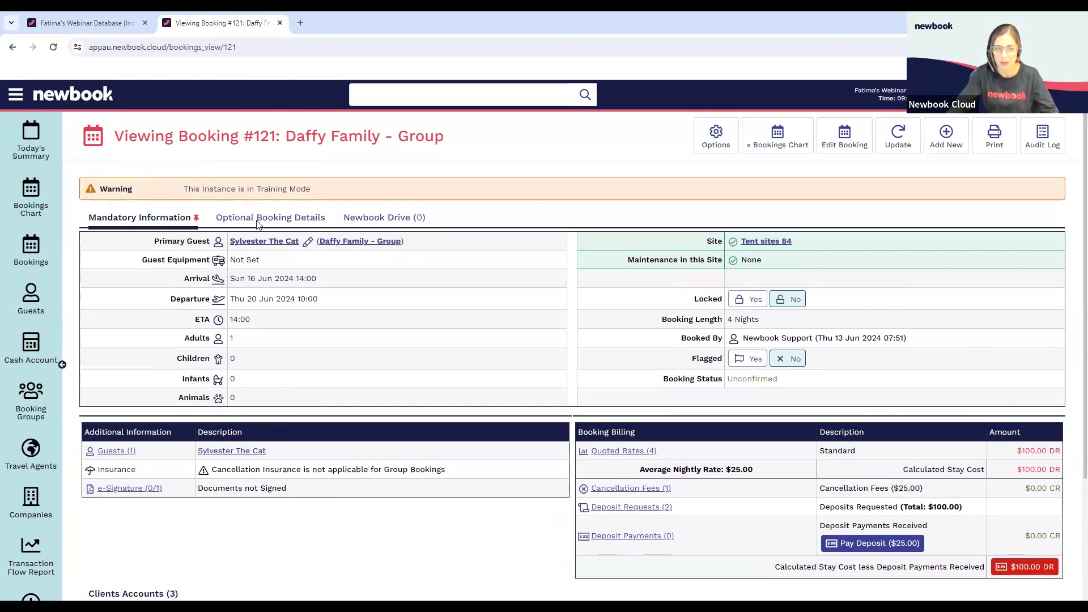
{"action": "scroll", "coordinate": [303, 232], "scroll_direction": "down", "scroll_amount": 2}
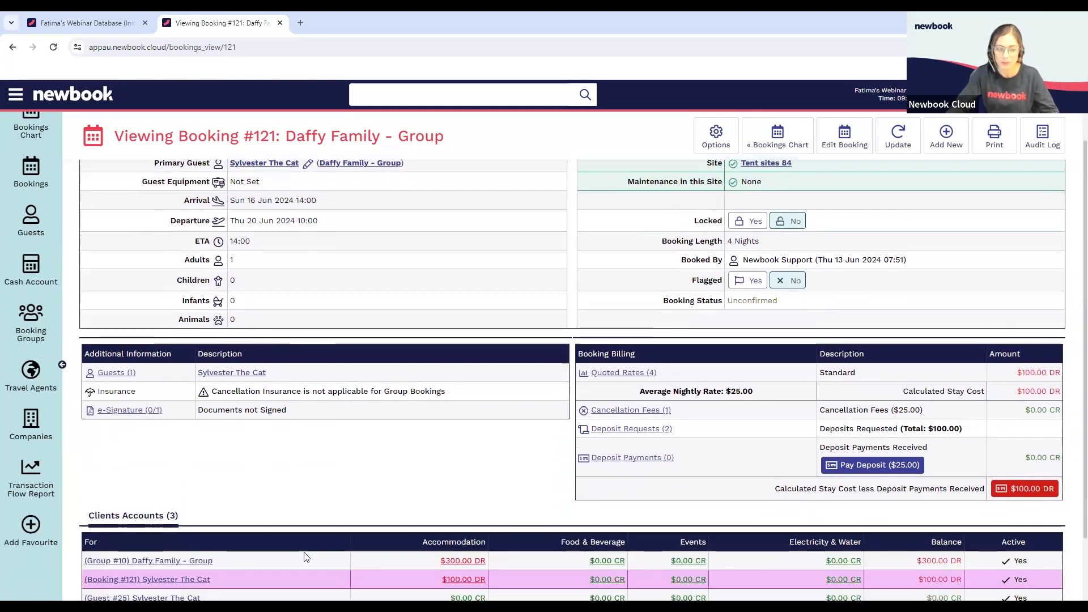
{"action": "scroll", "coordinate": [779, 533], "scroll_direction": "down", "scroll_amount": 1}
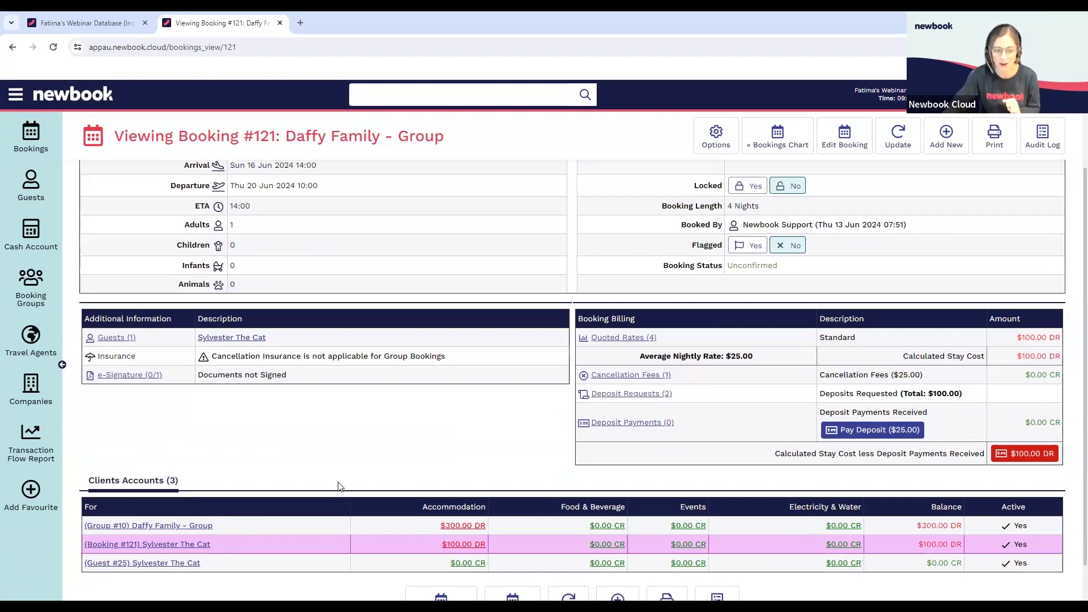
{"action": "scroll", "coordinate": [362, 513], "scroll_direction": "up", "scroll_amount": 1}
{"action": "scroll", "coordinate": [363, 513], "scroll_direction": "up", "scroll_amount": 1}
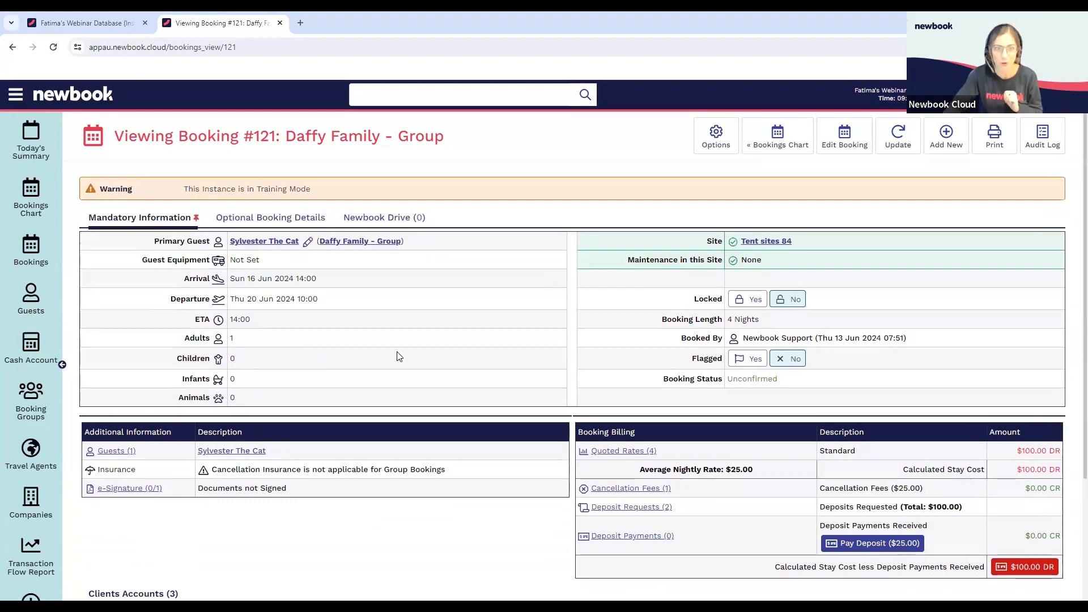
Return to the group booking and open the group's client account to view its ledger
{"action": "left_click", "coordinate": [365, 242]}
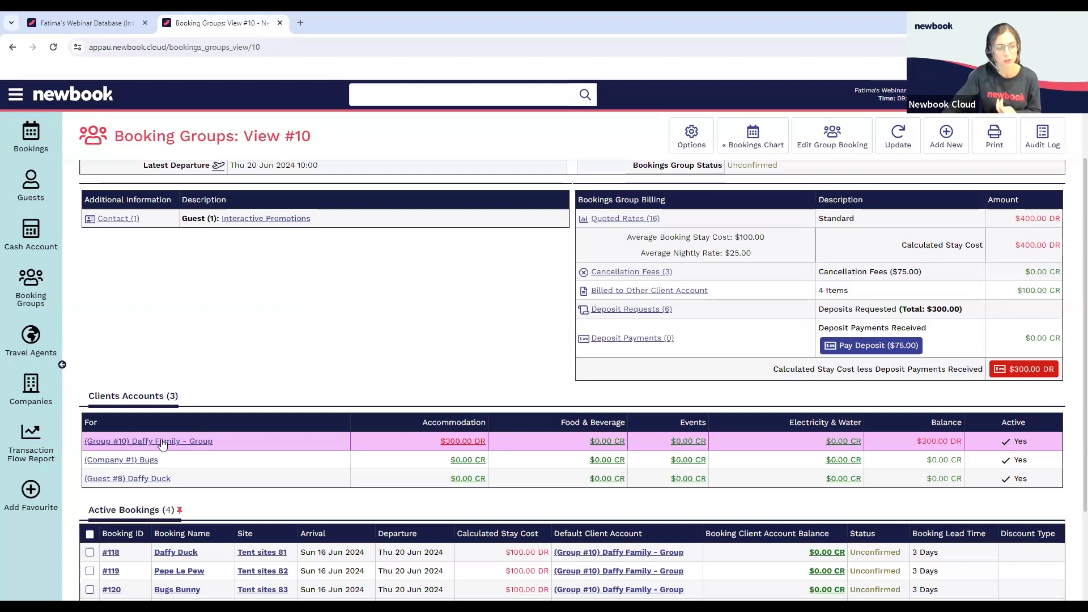
{"action": "left_click", "coordinate": [181, 441]}
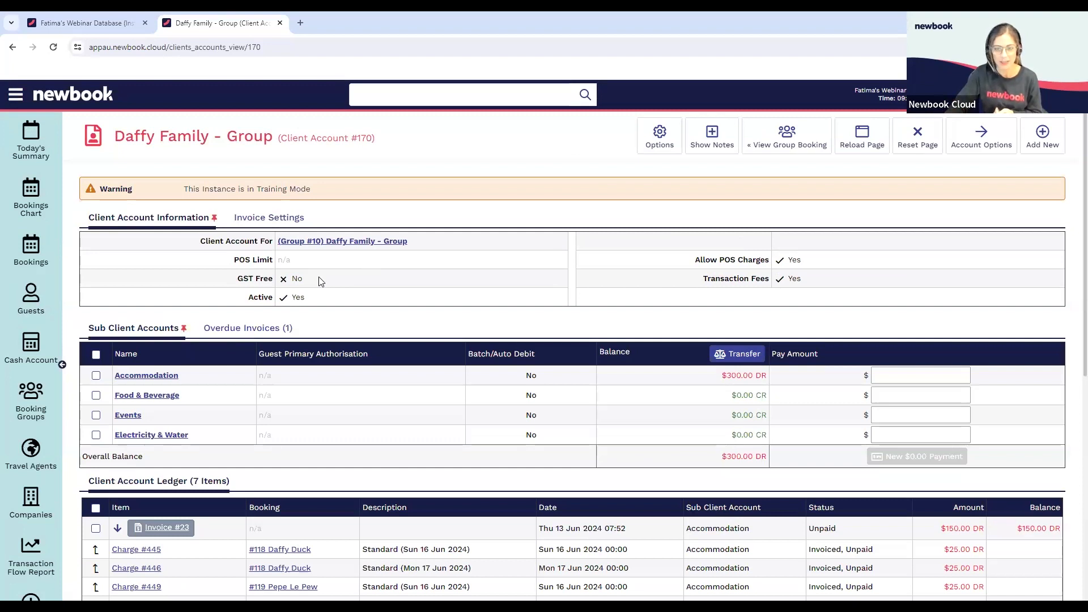
{"action": "scroll", "coordinate": [320, 282], "scroll_direction": "down", "scroll_amount": 3}
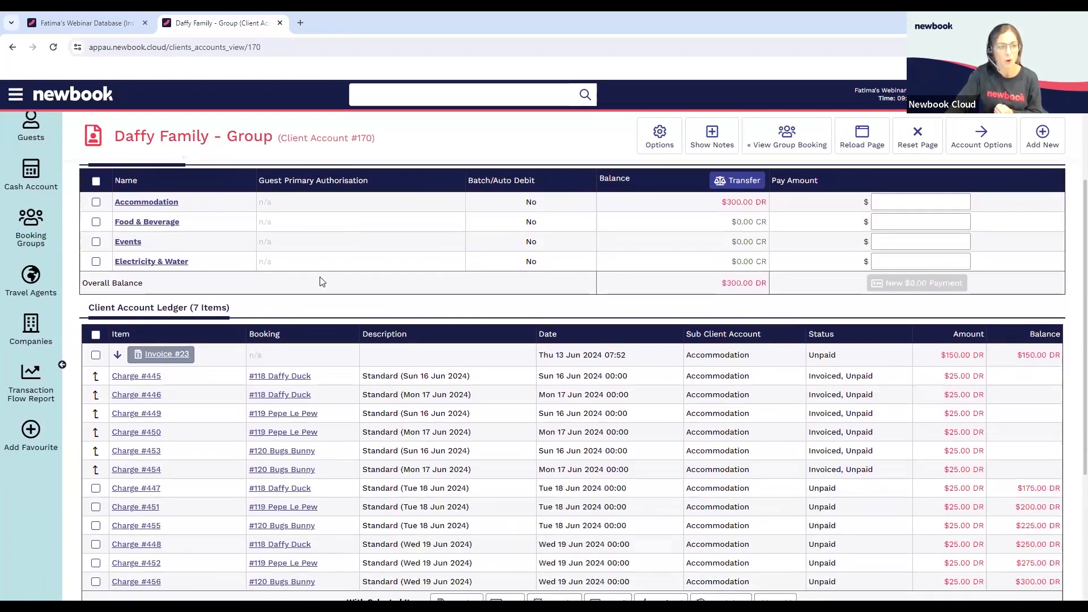
Collapse the invoiced charges under the invoice in the group's ledger and open the invoice
{"action": "scroll", "coordinate": [321, 281], "scroll_direction": "down", "scroll_amount": 1}
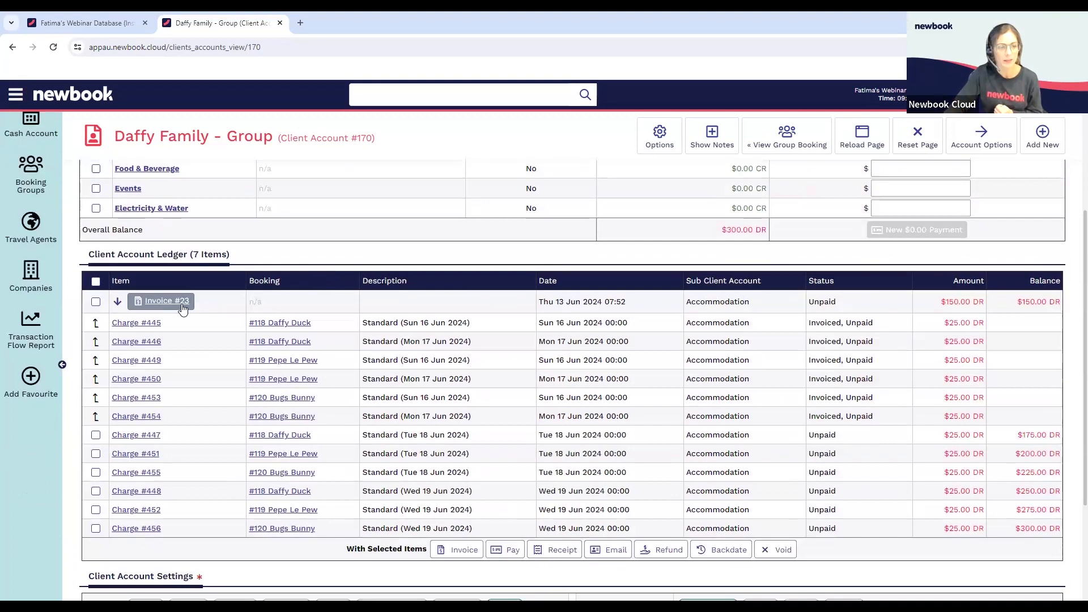
{"action": "left_click", "coordinate": [117, 302]}
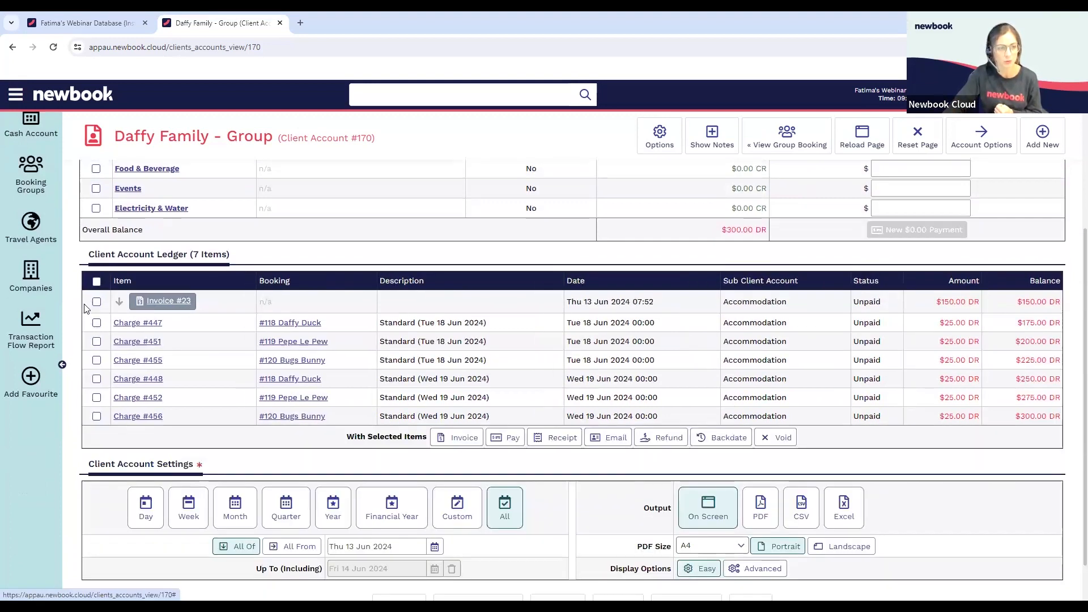
{"action": "left_click", "coordinate": [177, 310]}
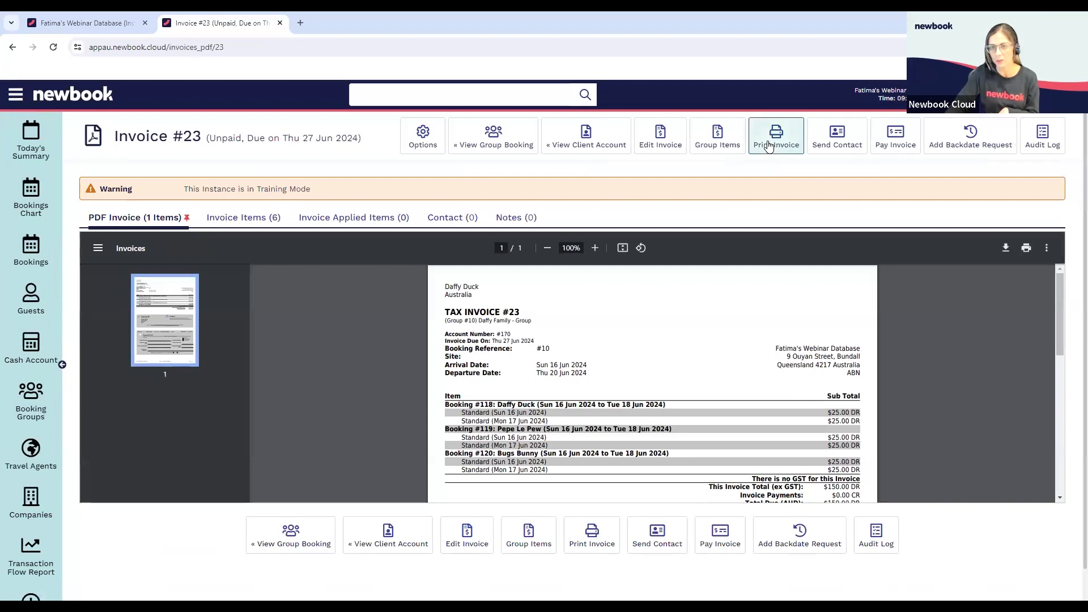
Check the recipient options for sending the invoice, then return to the group's client account and collapse the invoiced charges in its ledger
{"action": "left_click", "coordinate": [838, 143]}
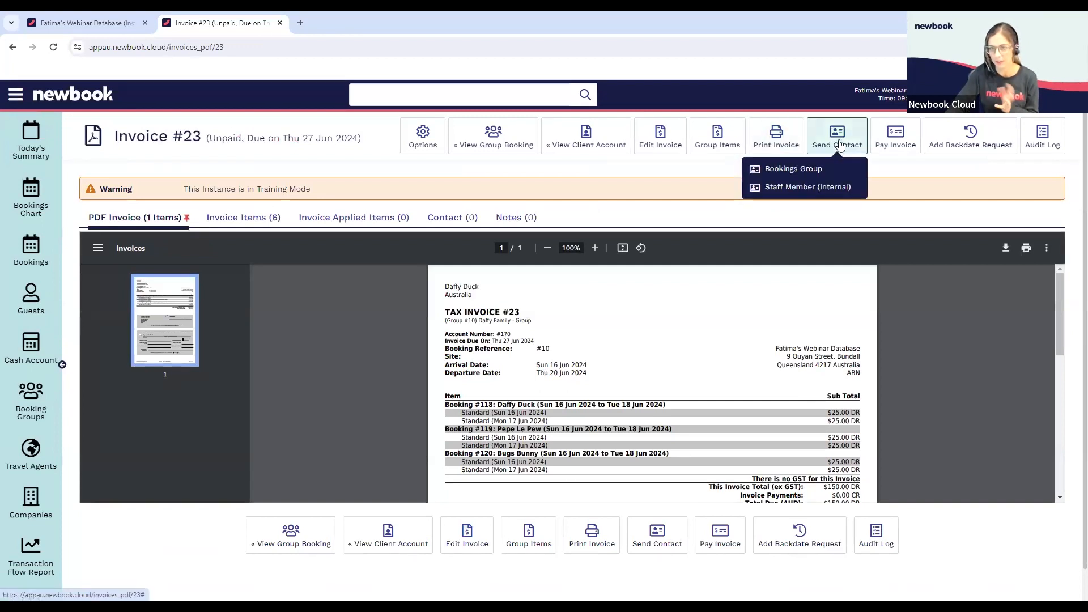
{"action": "left_click", "coordinate": [595, 145]}
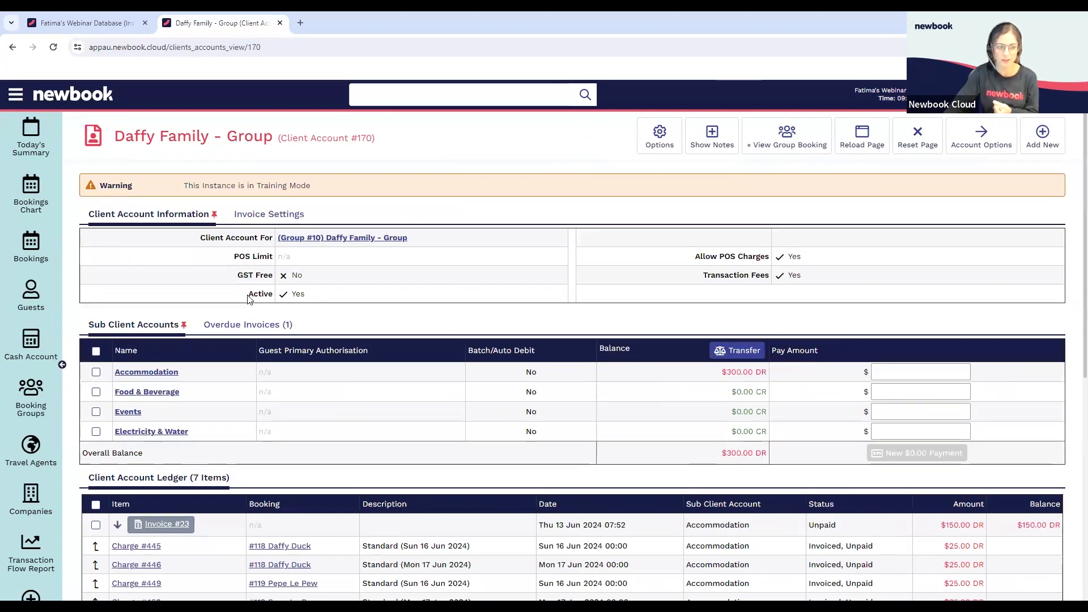
{"action": "scroll", "coordinate": [247, 299], "scroll_direction": "down", "scroll_amount": 3}
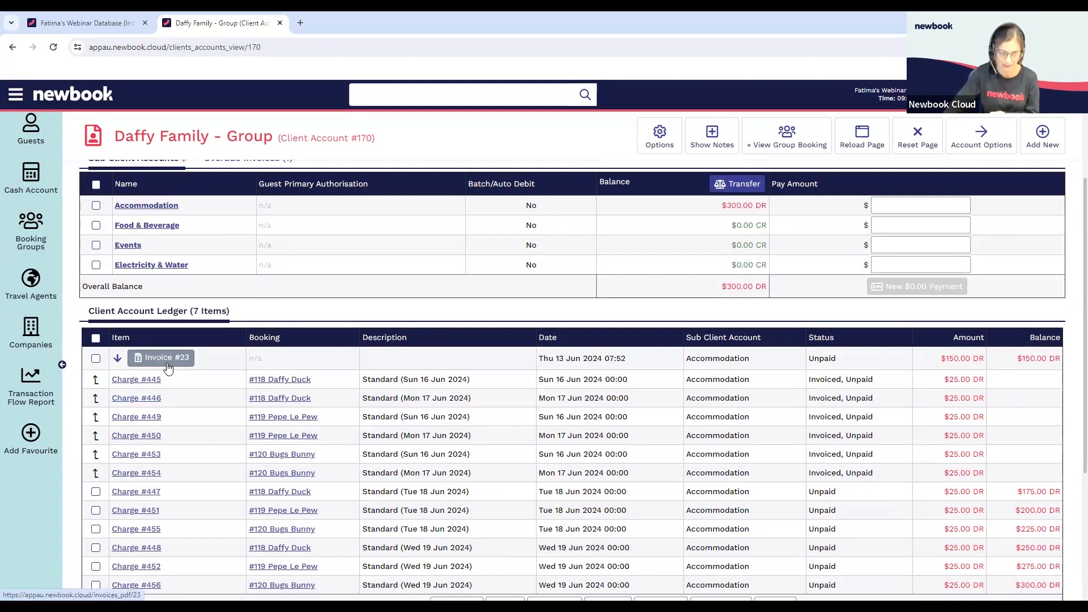
{"action": "left_click", "coordinate": [119, 361]}
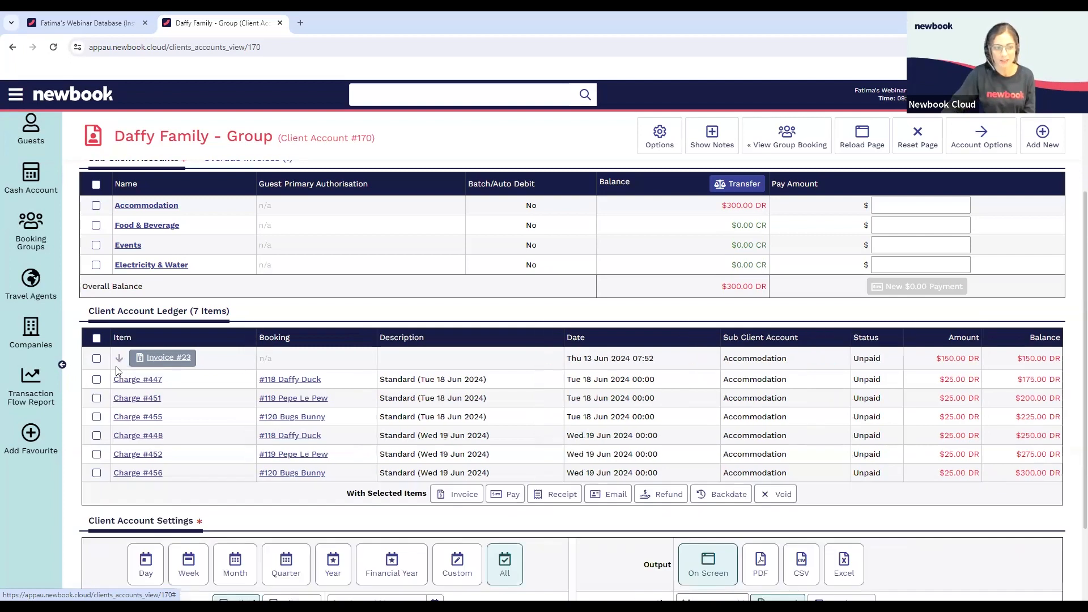
Edit the group's invoice to include all accommodation charges of the three bookings and save it
{"action": "left_click", "coordinate": [165, 359]}
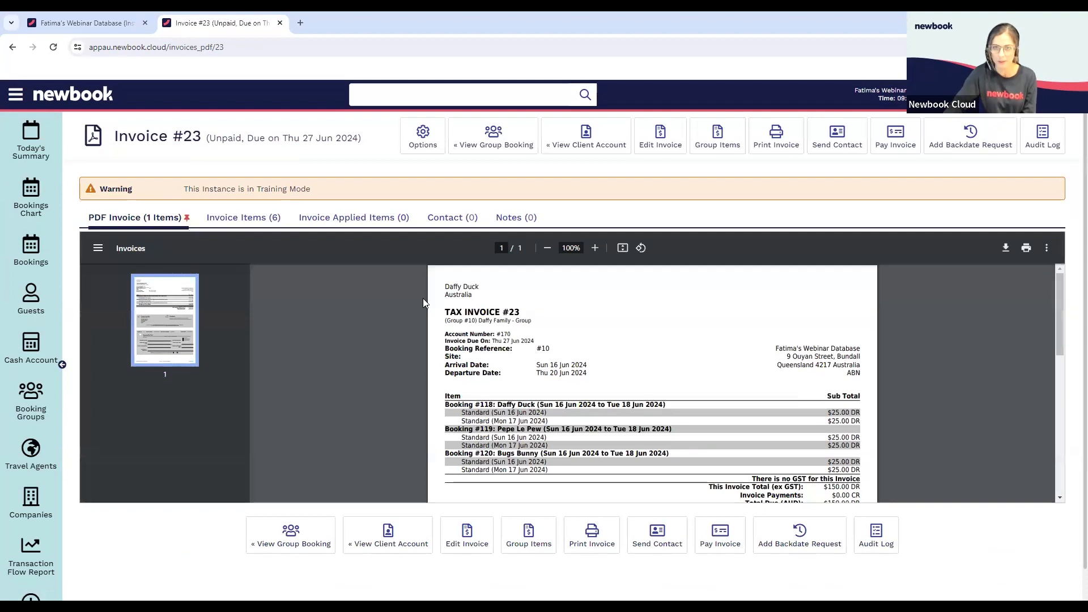
{"action": "left_click", "coordinate": [668, 146]}
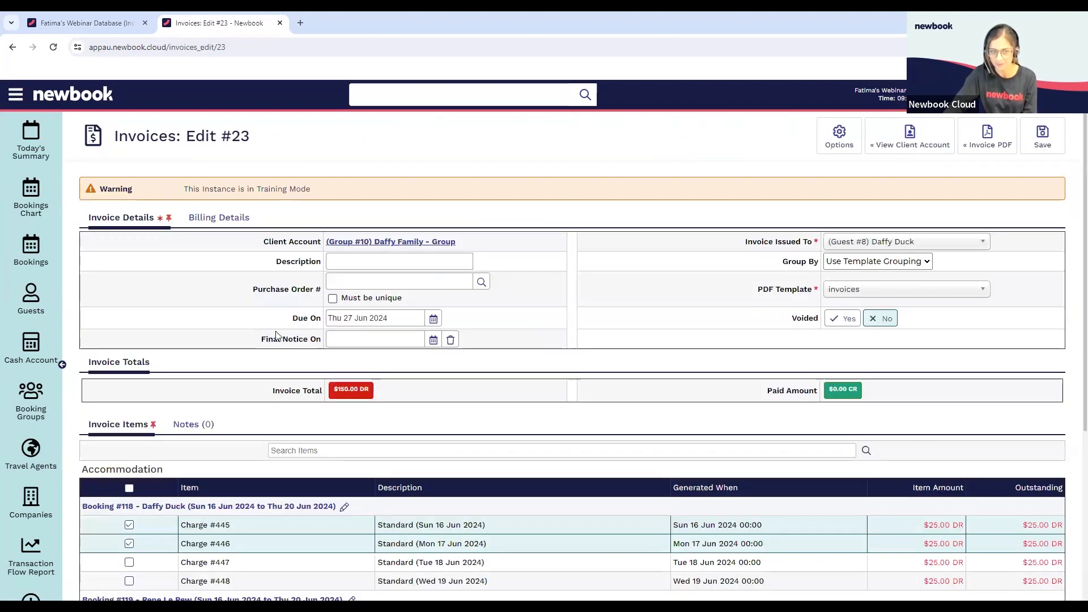
{"action": "scroll", "coordinate": [149, 361], "scroll_direction": "down", "scroll_amount": 4}
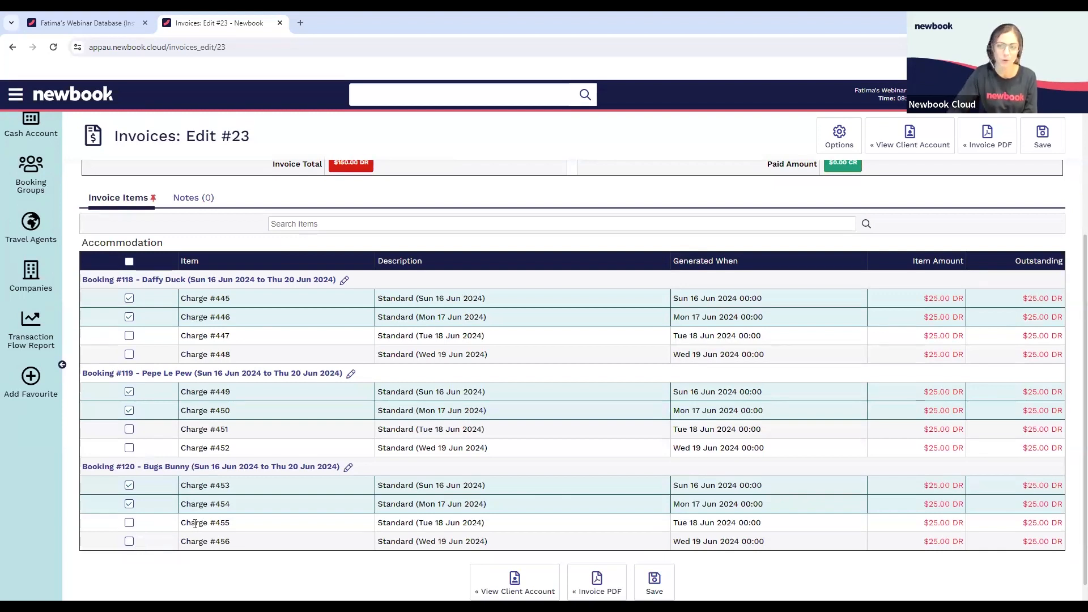
{"action": "left_click", "coordinate": [129, 335]}
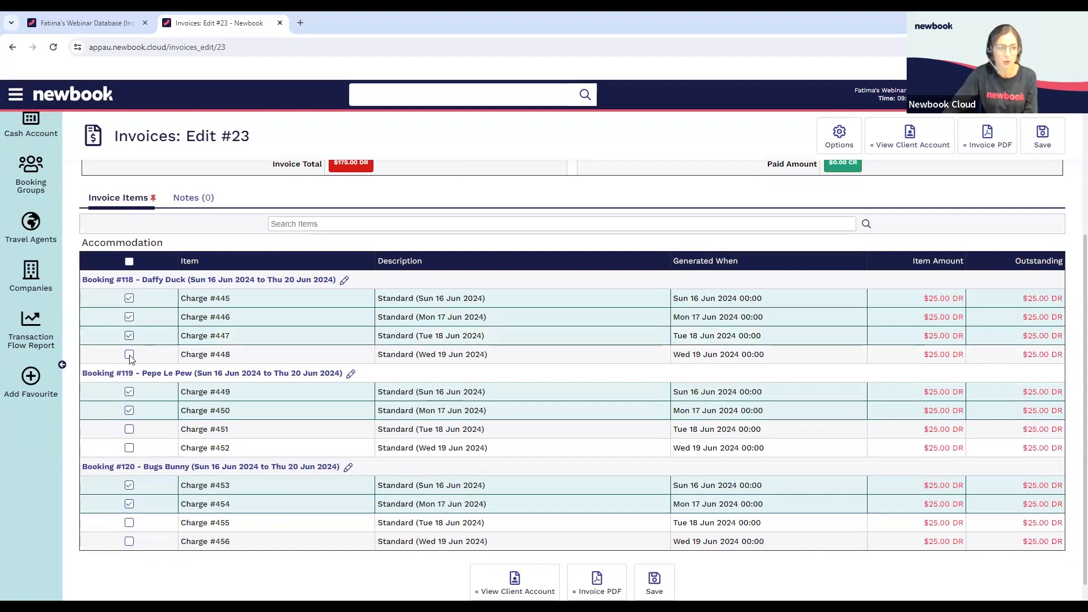
{"action": "left_click", "coordinate": [129, 354]}
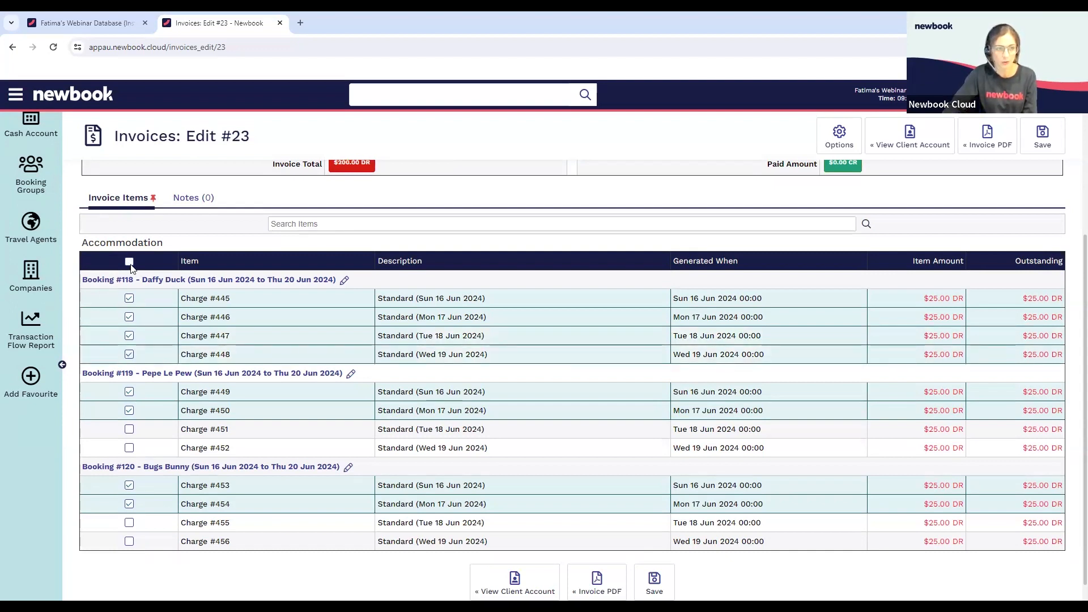
{"action": "left_click", "coordinate": [129, 262]}
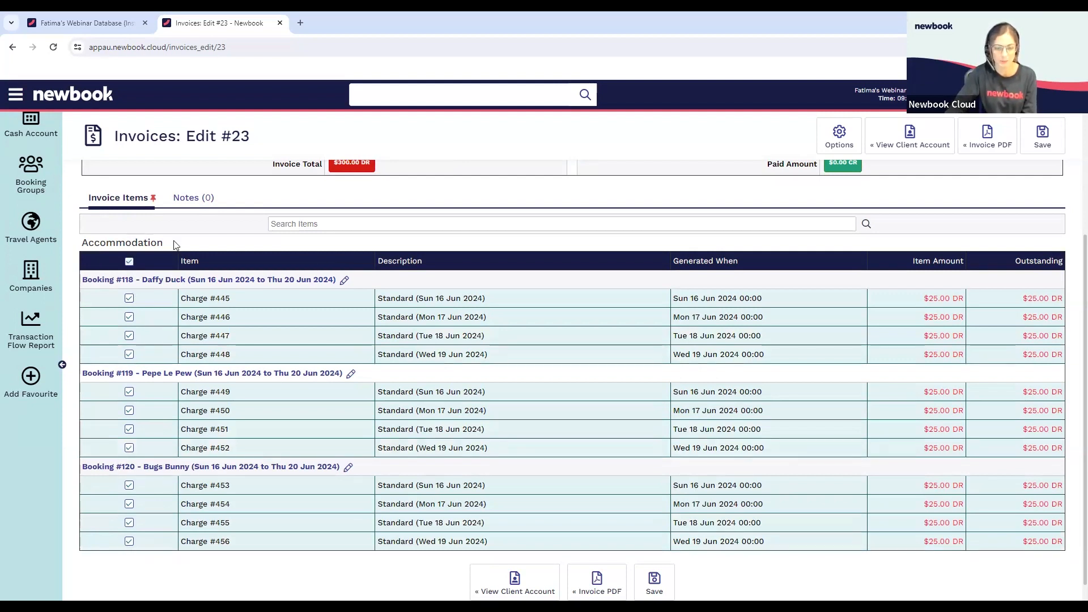
{"action": "scroll", "coordinate": [391, 402], "scroll_direction": "down", "scroll_amount": 1}
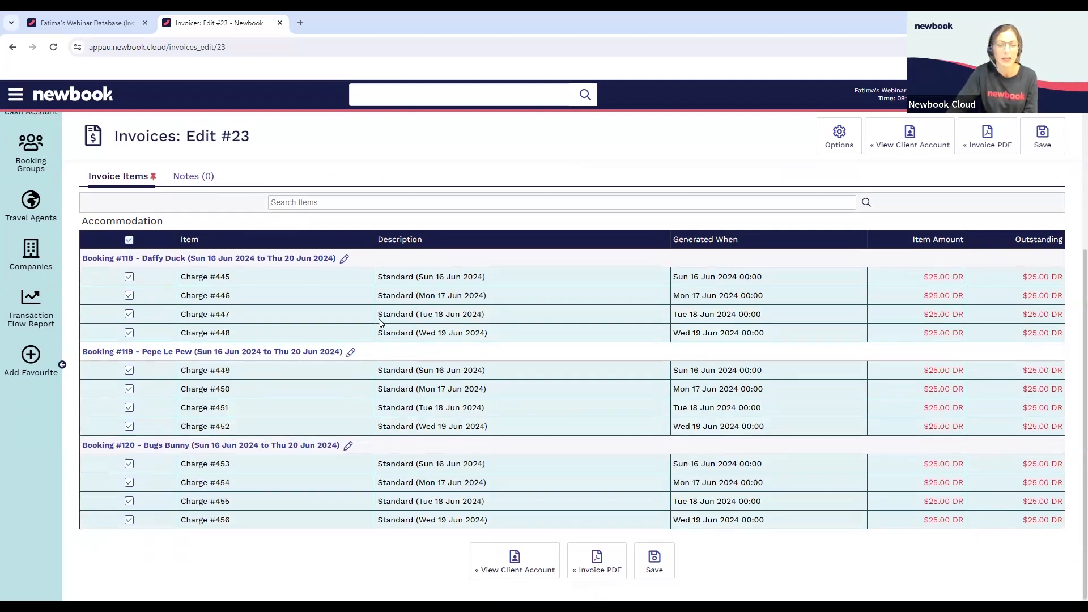
{"action": "left_click", "coordinate": [653, 566]}
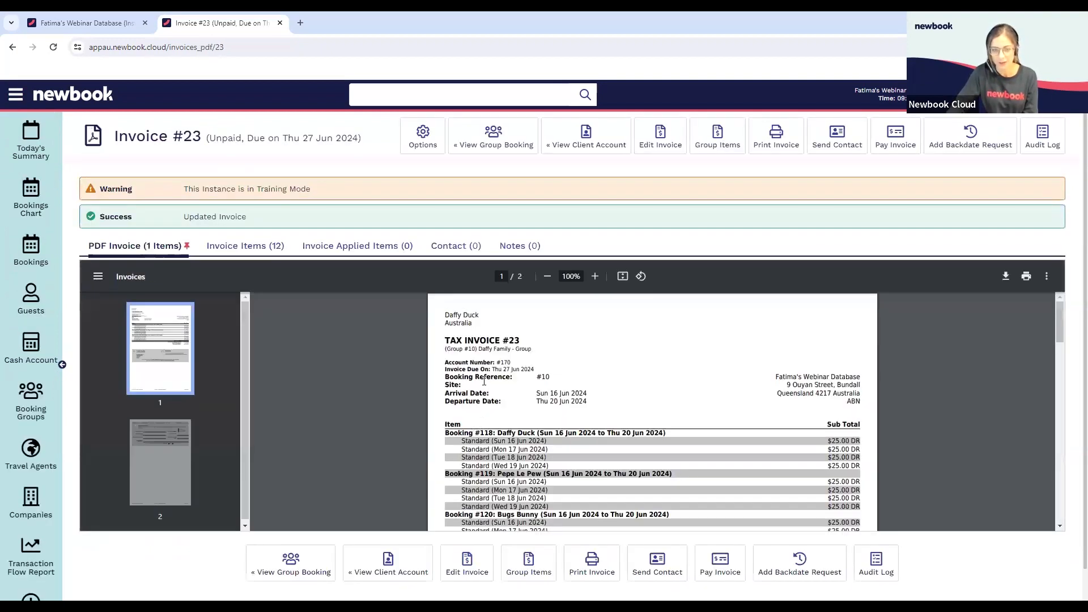
Review the updated invoice, then collapse and expand its charges in the group's client account ledger
{"action": "scroll", "coordinate": [499, 351], "scroll_direction": "down", "scroll_amount": 4}
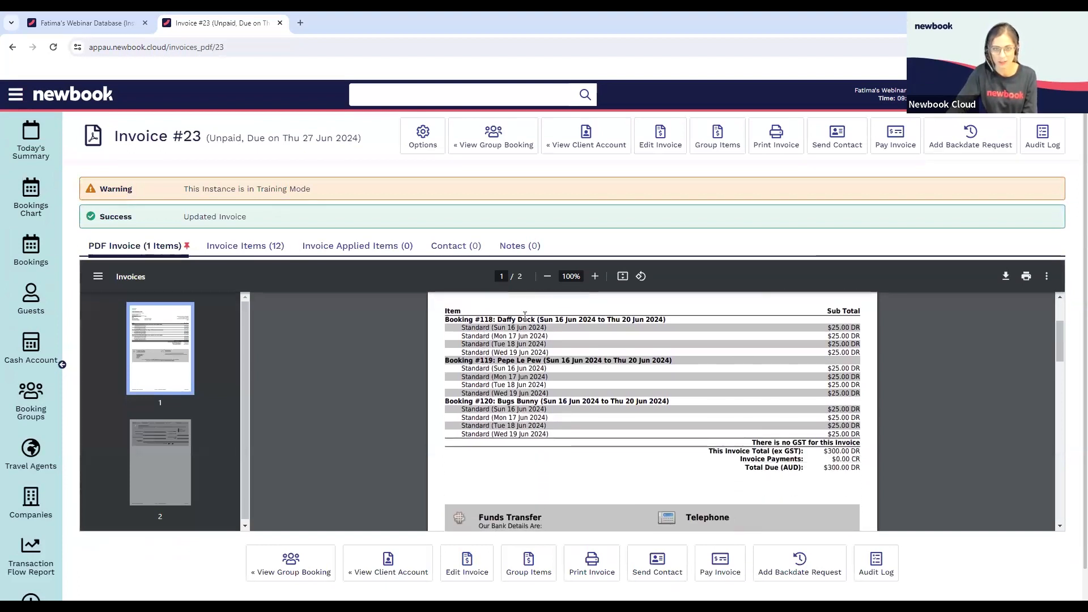
{"action": "left_click", "coordinate": [584, 148]}
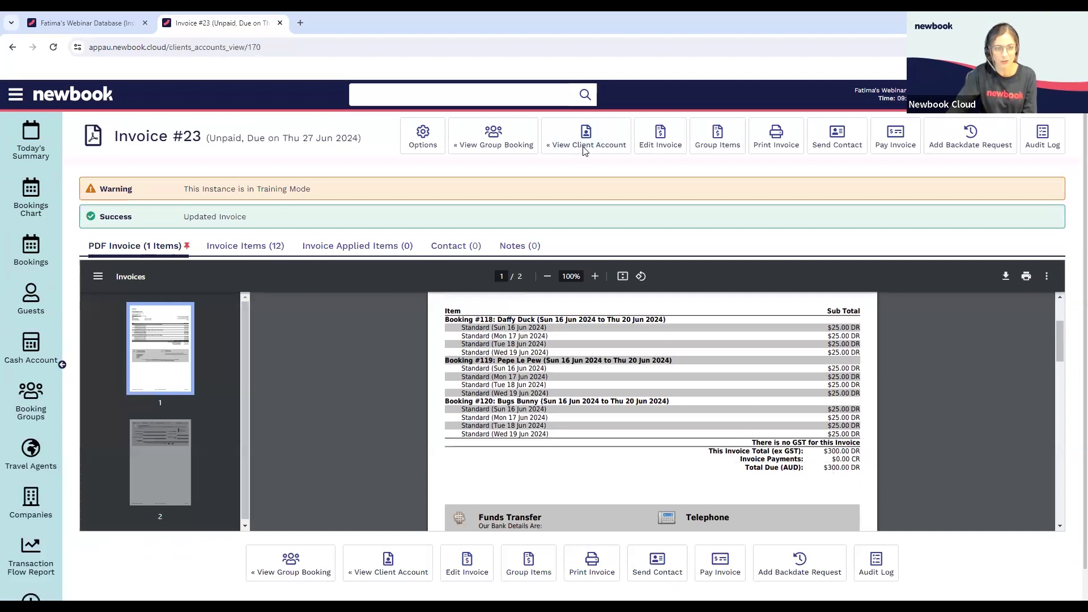
{"action": "scroll", "coordinate": [324, 321], "scroll_direction": "down", "scroll_amount": 2}
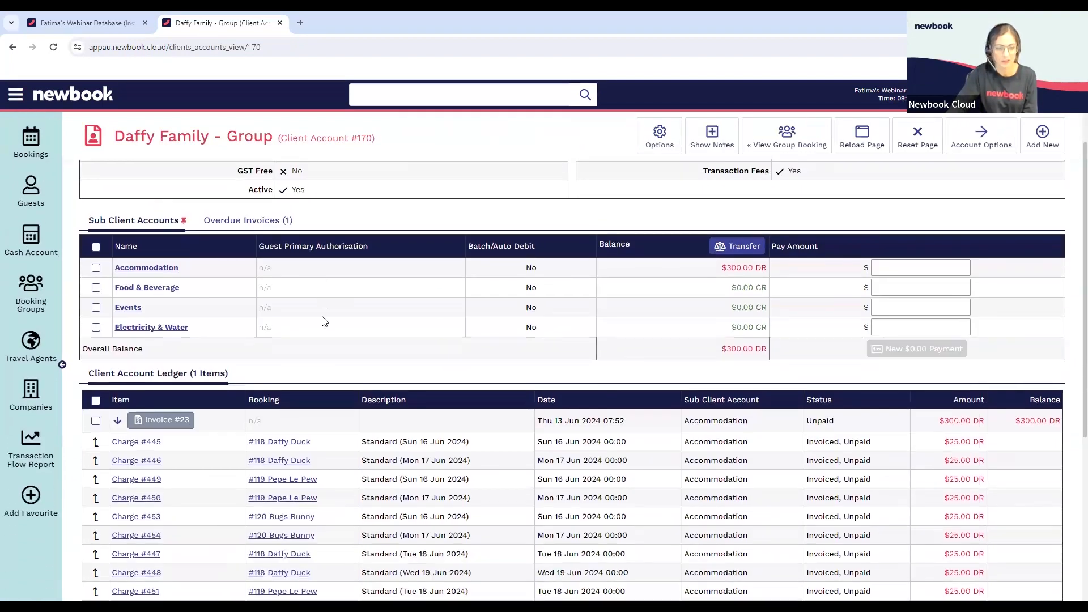
{"action": "scroll", "coordinate": [324, 321], "scroll_direction": "down", "scroll_amount": 2}
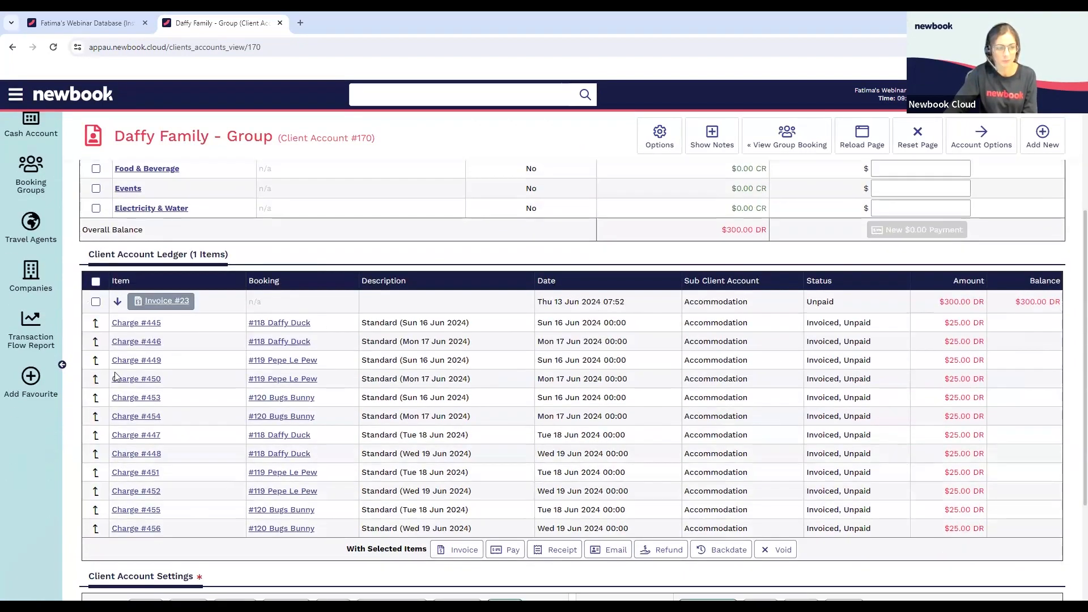
{"action": "left_click", "coordinate": [118, 302]}
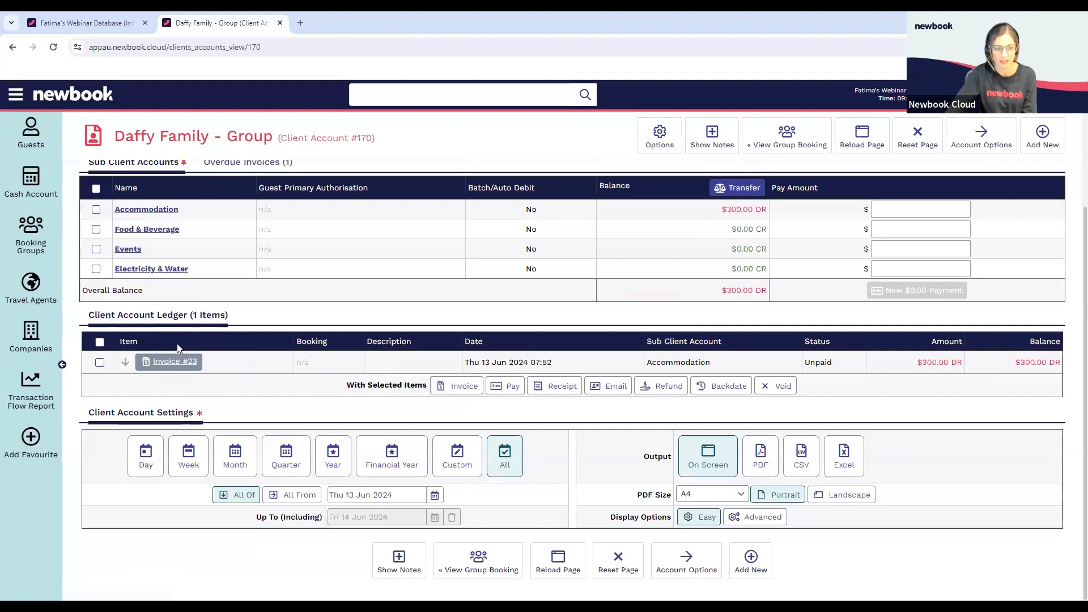
{"action": "left_click", "coordinate": [124, 363]}
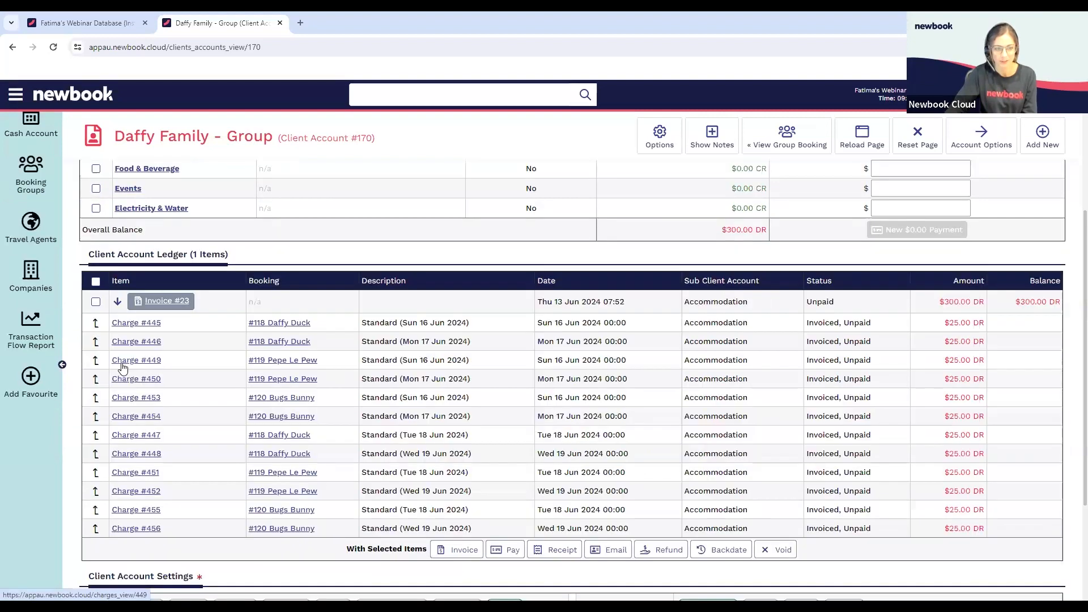
Pay the group's invoice from the ledger with a manual Funds Transfer payment of $300.00 and save it
{"action": "left_click", "coordinate": [96, 302]}
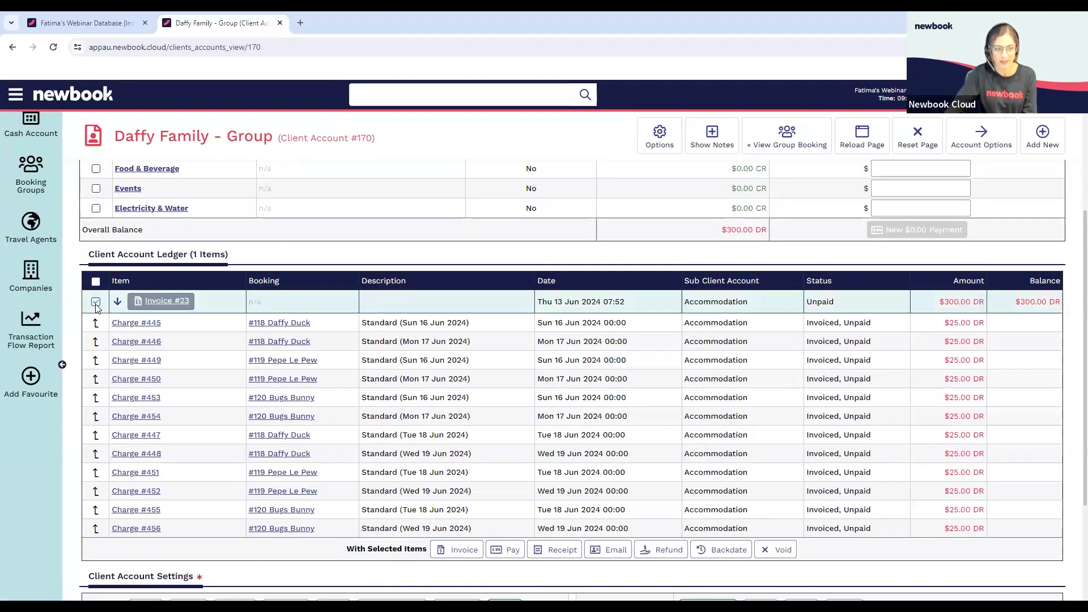
{"action": "scroll", "coordinate": [149, 334], "scroll_direction": "down", "scroll_amount": 1}
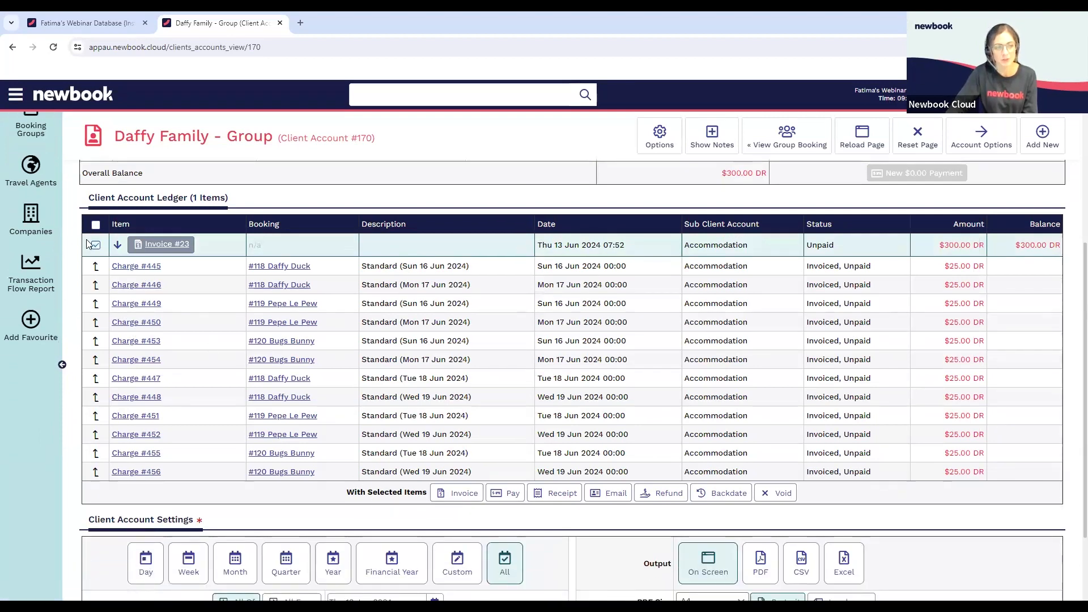
{"action": "left_click", "coordinate": [503, 495]}
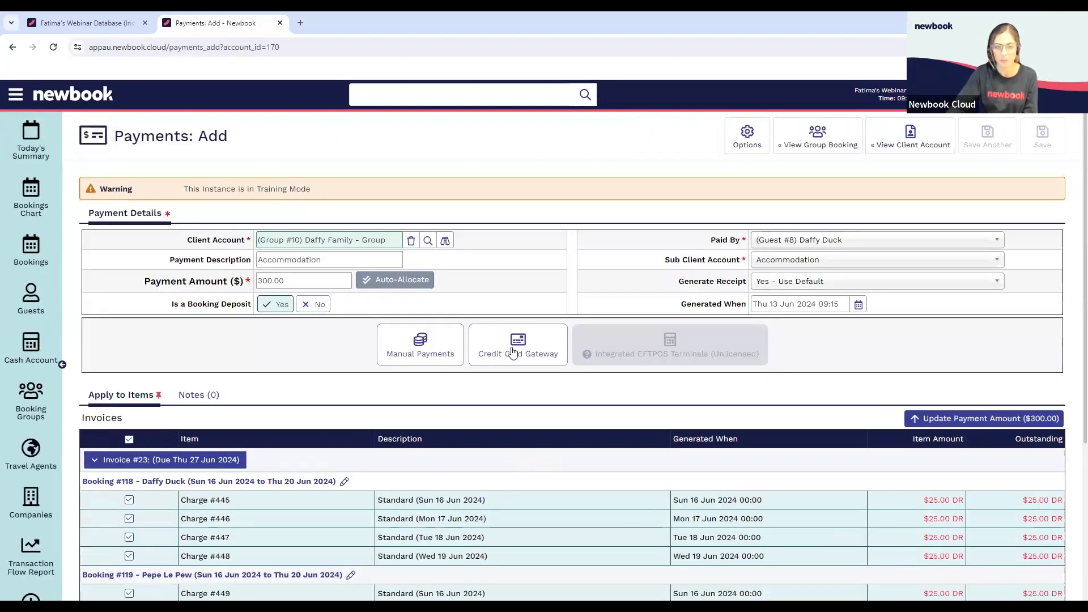
{"action": "left_click", "coordinate": [434, 345]}
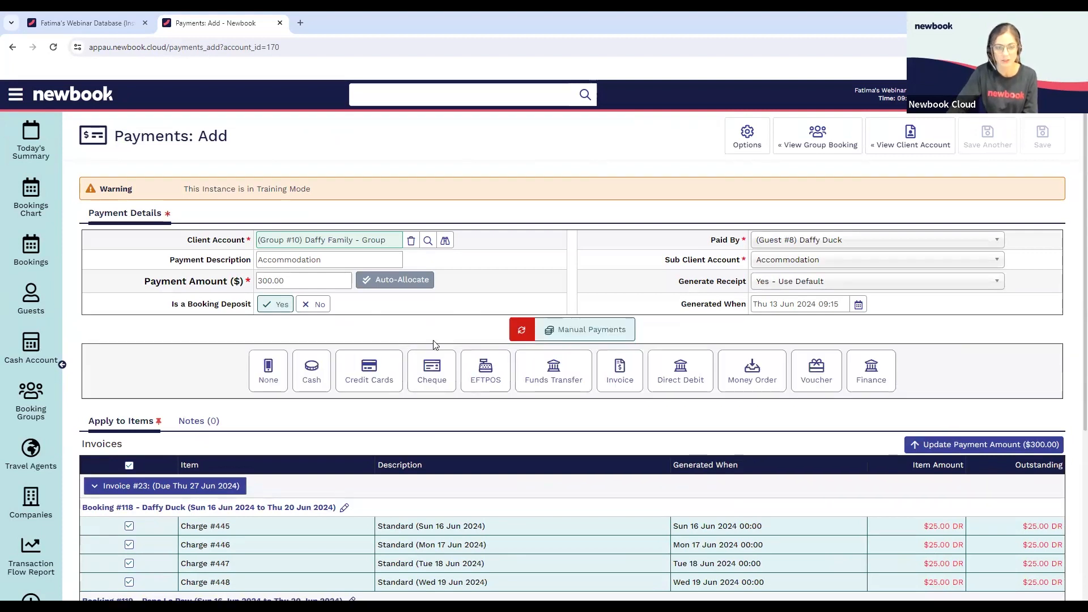
{"action": "left_click", "coordinate": [542, 380]}
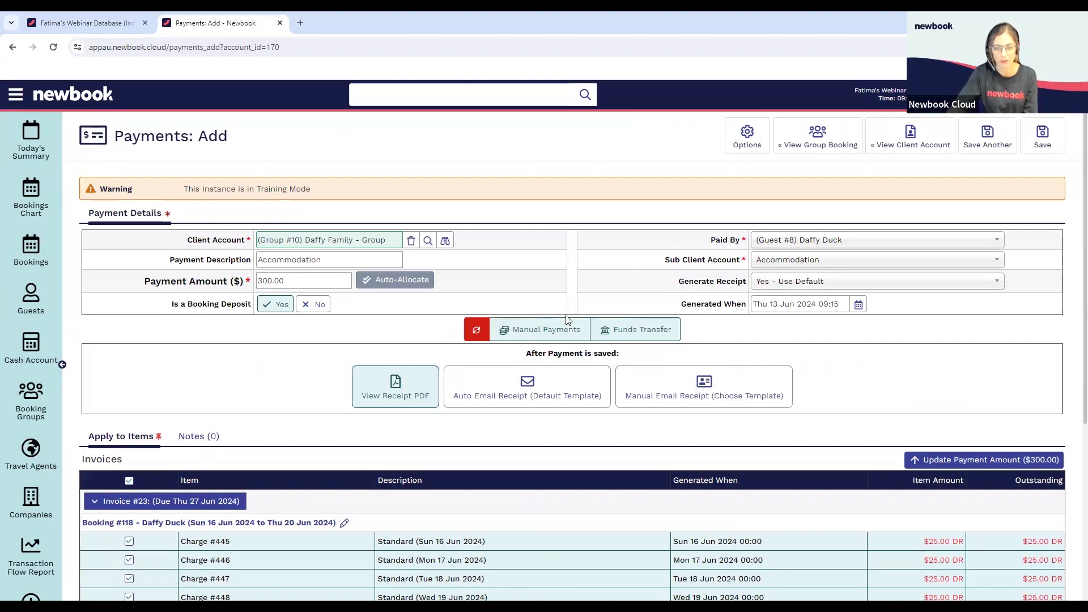
{"action": "left_click", "coordinate": [1036, 147]}
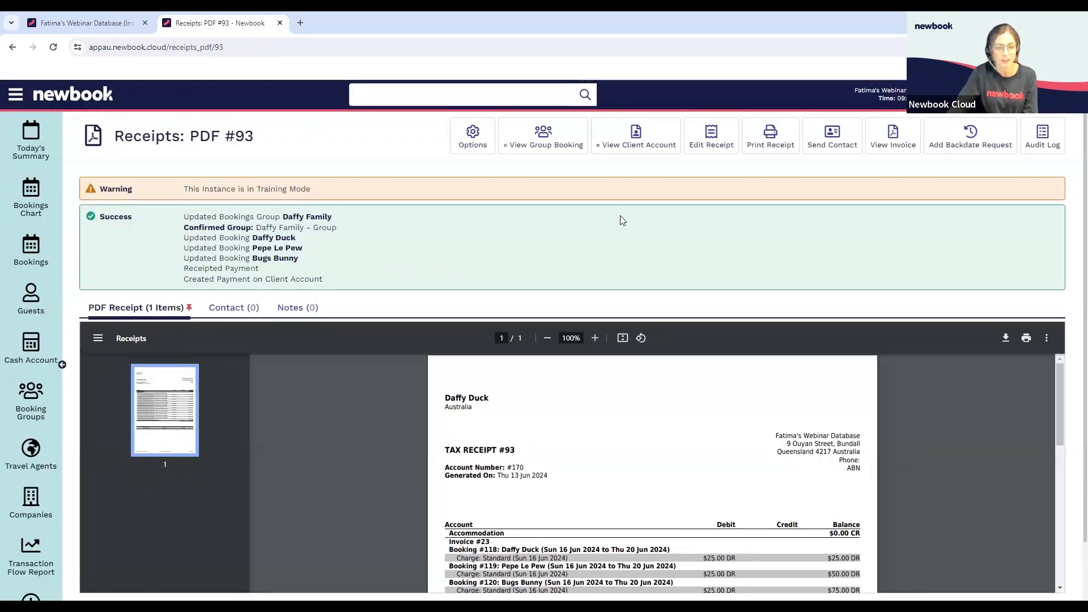
Review the payment receipt, then examine the invoice, charges and funds transfer payment date in the group's client account ledger
{"action": "scroll", "coordinate": [629, 255], "scroll_direction": "down", "scroll_amount": 2}
{"action": "scroll", "coordinate": [651, 368], "scroll_direction": "down", "scroll_amount": 4}
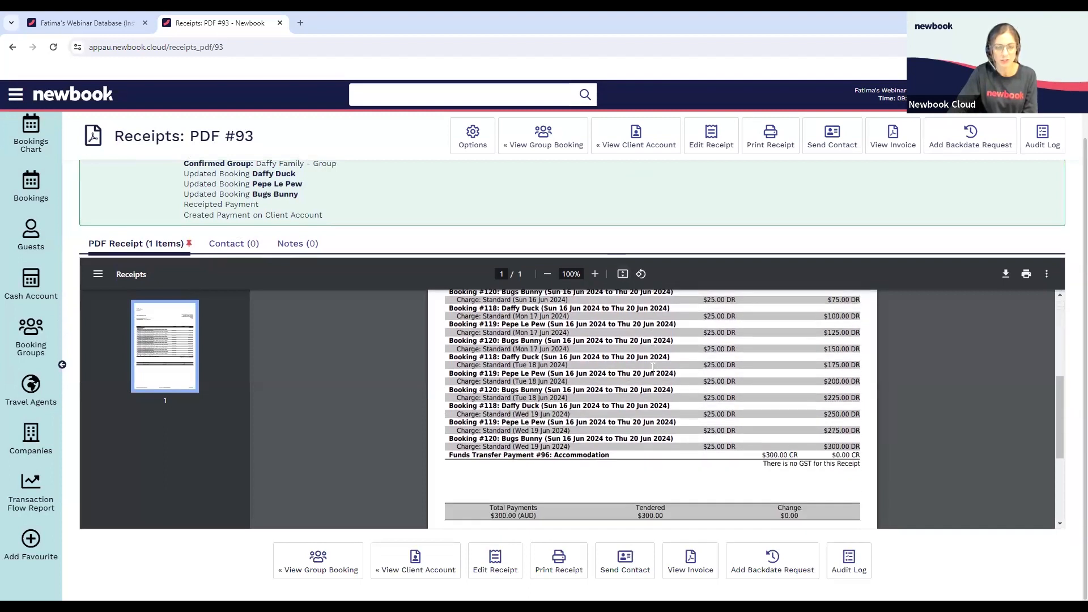
{"action": "left_click", "coordinate": [636, 139]}
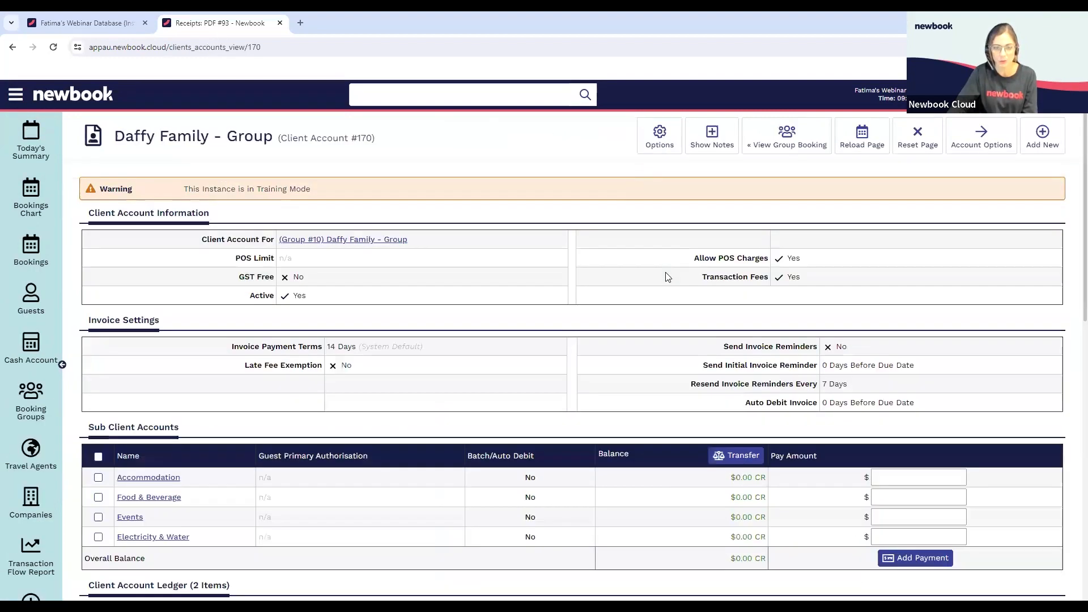
{"action": "scroll", "coordinate": [661, 279], "scroll_direction": "down", "scroll_amount": 3}
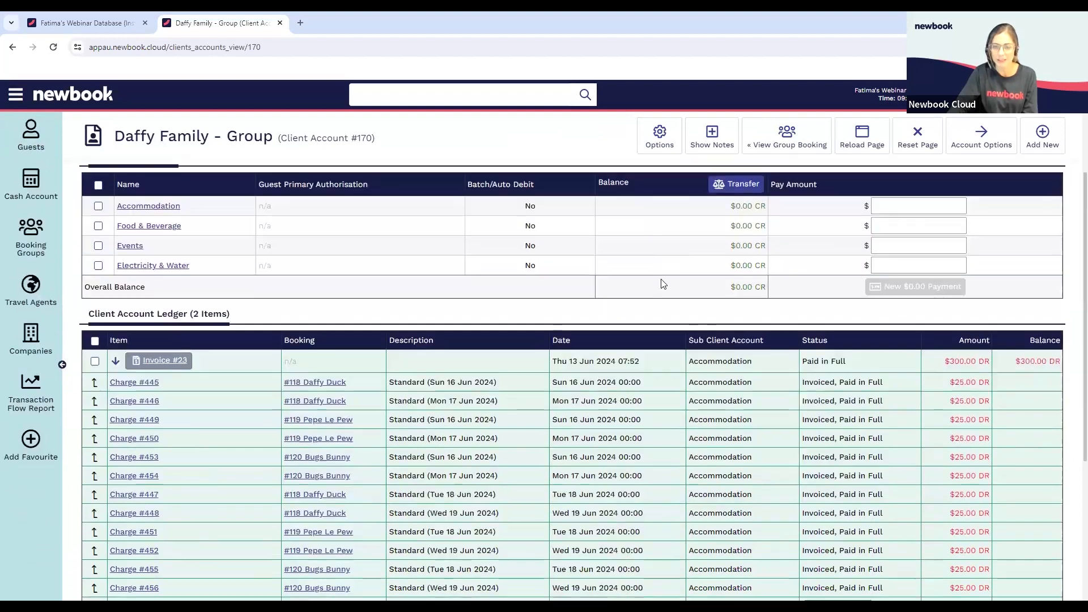
{"action": "scroll", "coordinate": [663, 283], "scroll_direction": "down", "scroll_amount": 1}
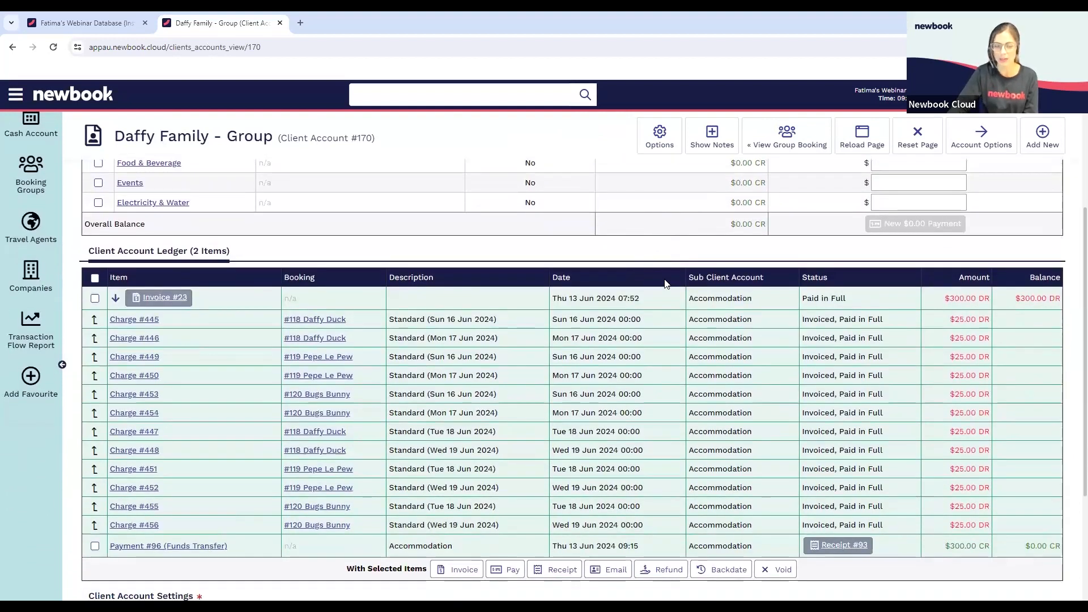
{"action": "scroll", "coordinate": [684, 272], "scroll_direction": "down", "scroll_amount": 1}
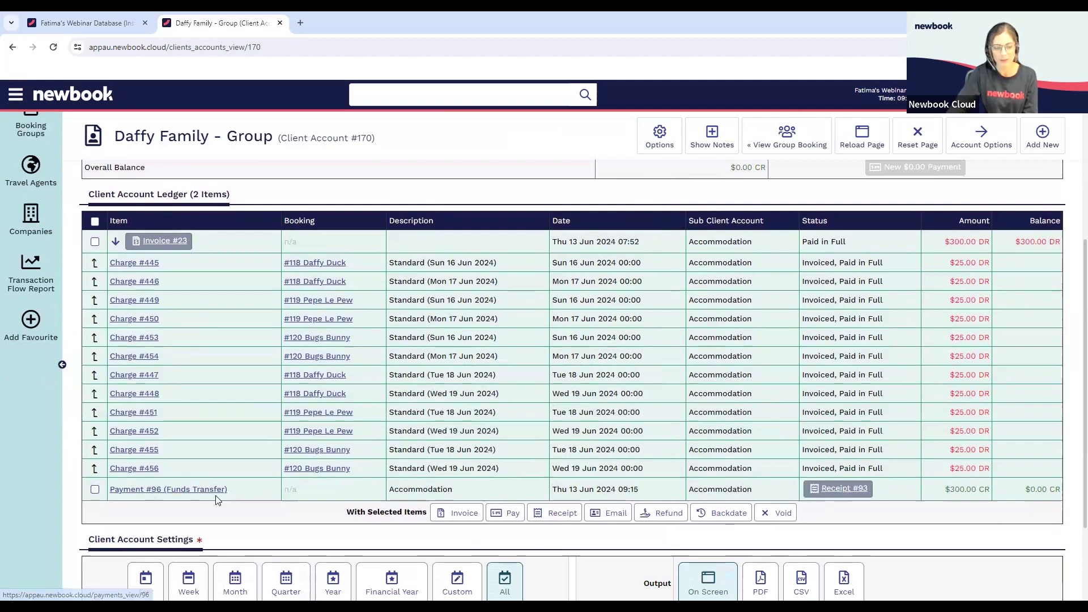
{"action": "left_click_drag", "start_coordinate": [562, 489], "coordinate": [643, 494]}
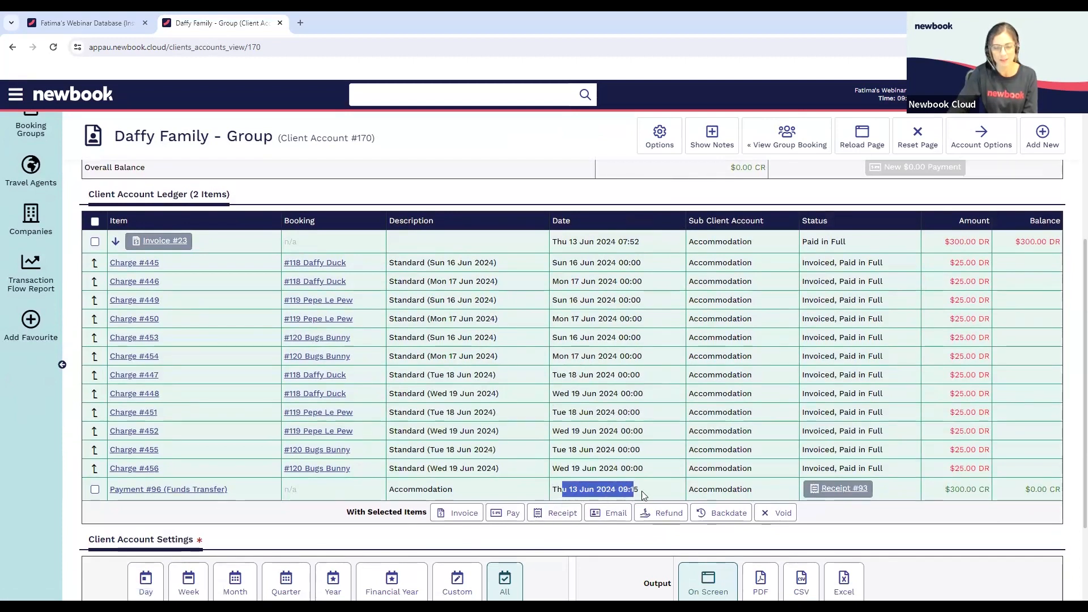
{"action": "left_click", "coordinate": [641, 491]}
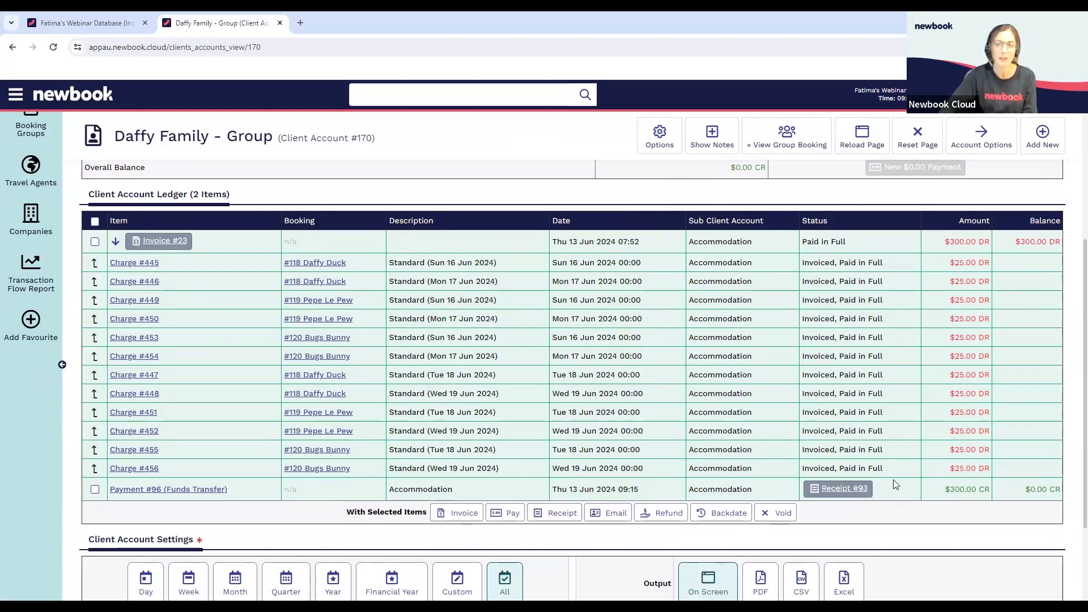
Set Show Expanded Invoices to No in the client account's Advanced display options and reload the ledger
{"action": "scroll", "coordinate": [893, 488], "scroll_direction": "down", "scroll_amount": 1}
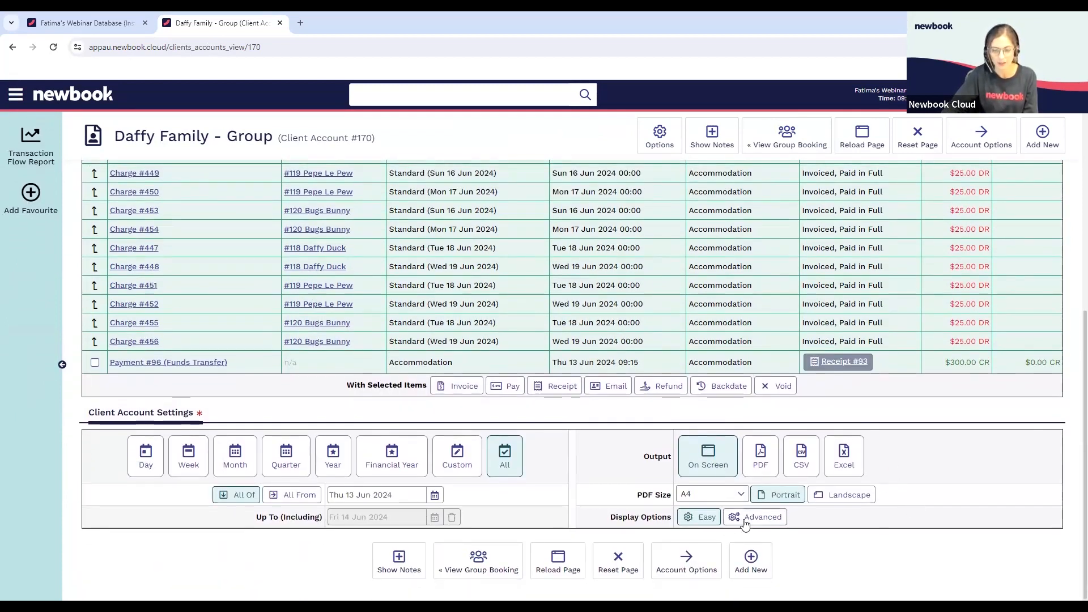
{"action": "left_click", "coordinate": [746, 524]}
{"action": "scroll", "coordinate": [745, 524], "scroll_direction": "down", "scroll_amount": 1}
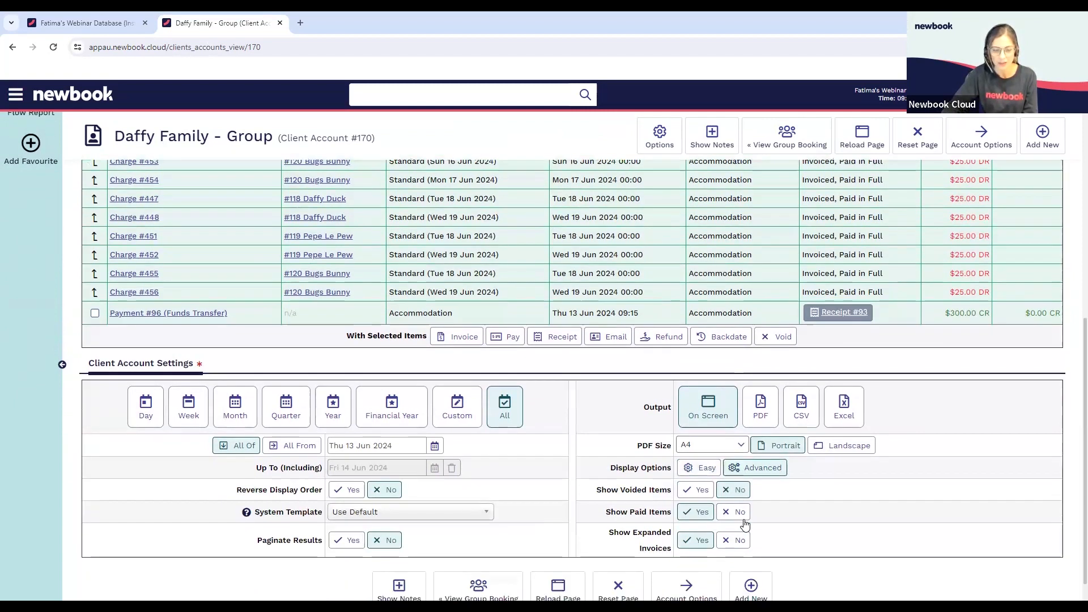
{"action": "left_click_drag", "start_coordinate": [609, 526], "coordinate": [674, 544]}
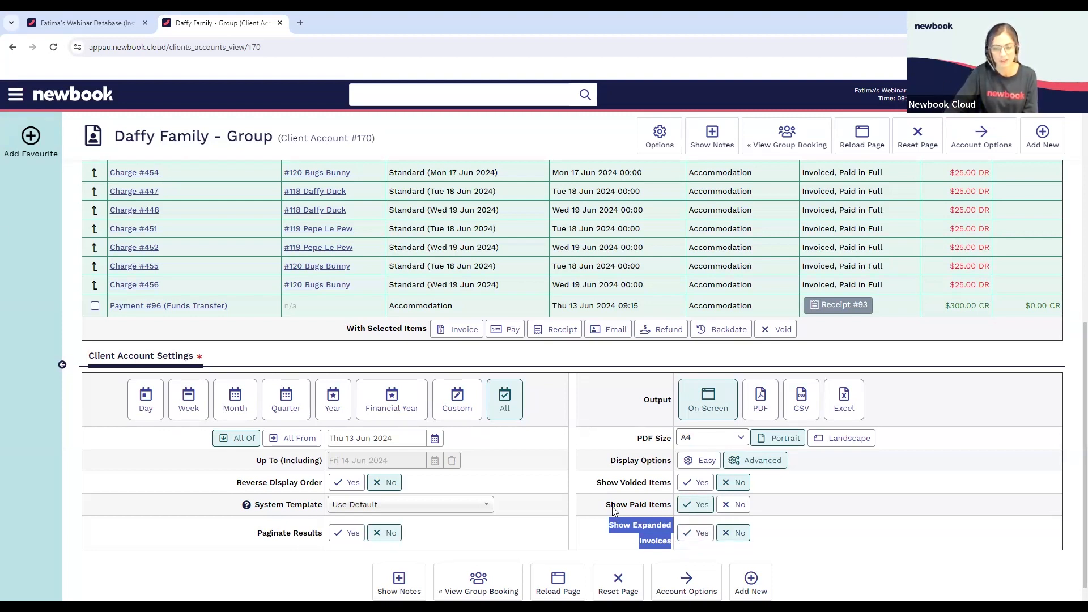
{"action": "scroll", "coordinate": [589, 533], "scroll_direction": "down", "scroll_amount": 2}
{"action": "left_click", "coordinate": [570, 562]}
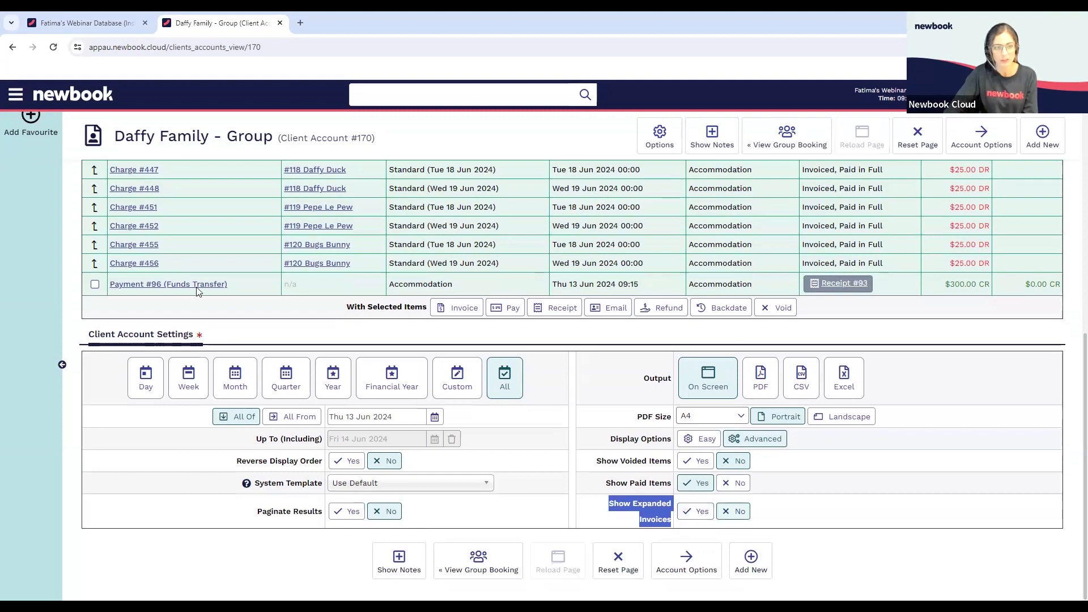
Expand and collapse the invoice's charges in the reloaded group ledger
{"action": "scroll", "coordinate": [198, 468], "scroll_direction": "down", "scroll_amount": 2}
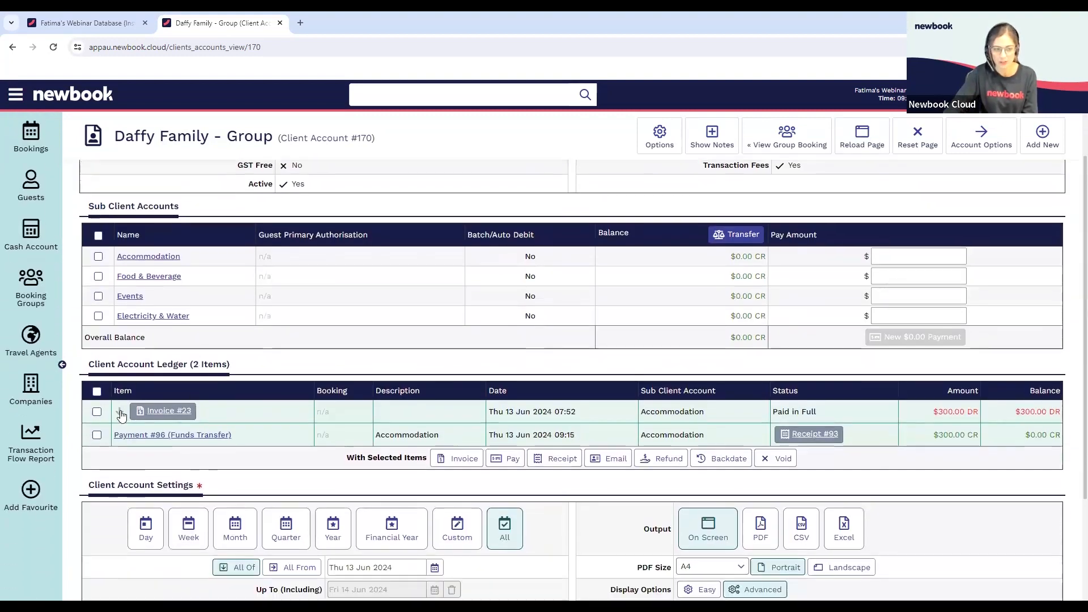
{"action": "left_click", "coordinate": [119, 415]}
{"action": "left_click", "coordinate": [119, 415]}
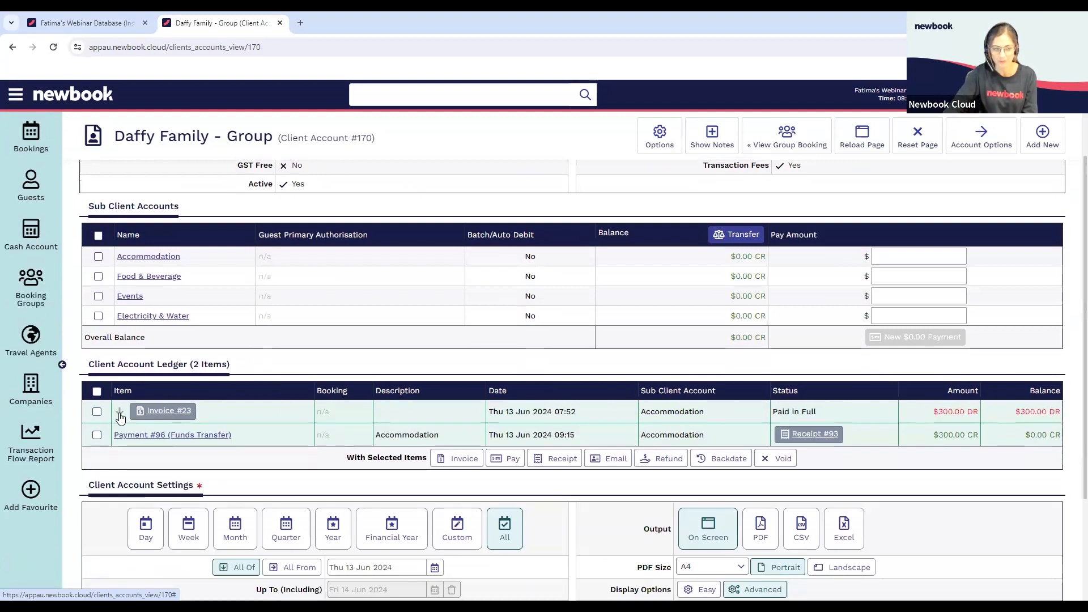
Check the Show Expanded Invoices entry in the Default and Required Fields configuration and save it with a manual default of Yes
{"action": "left_click", "coordinate": [656, 145]}
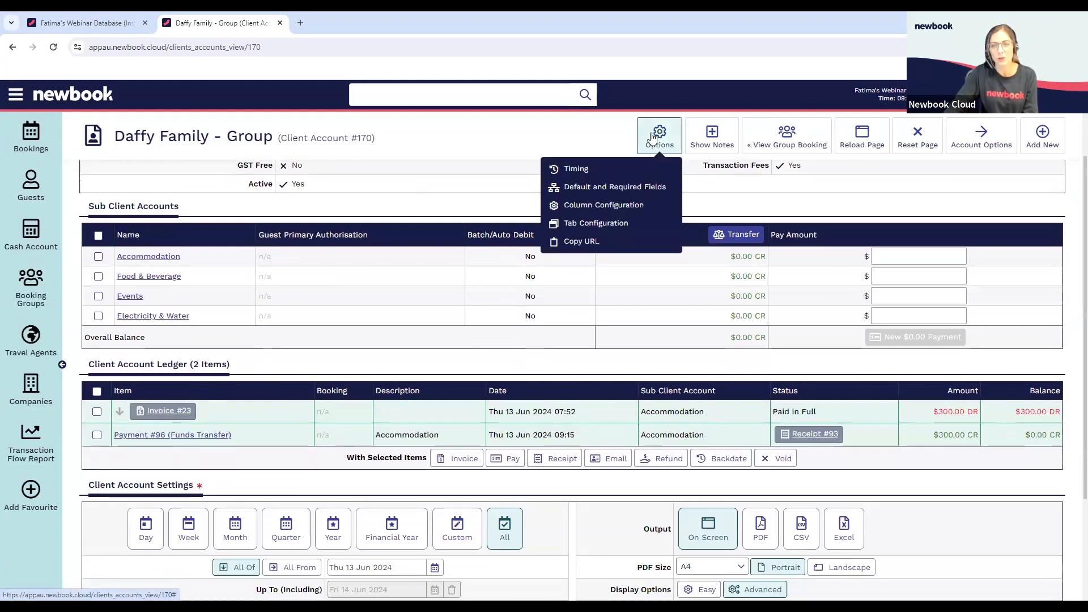
{"action": "left_click", "coordinate": [639, 193]}
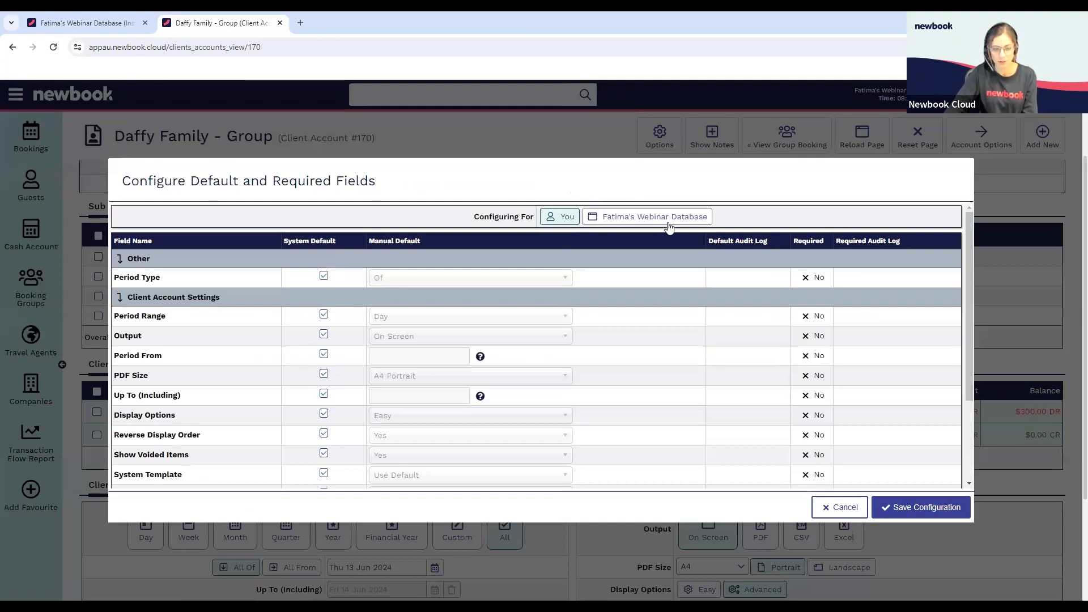
{"action": "scroll", "coordinate": [264, 362], "scroll_direction": "down", "scroll_amount": 2}
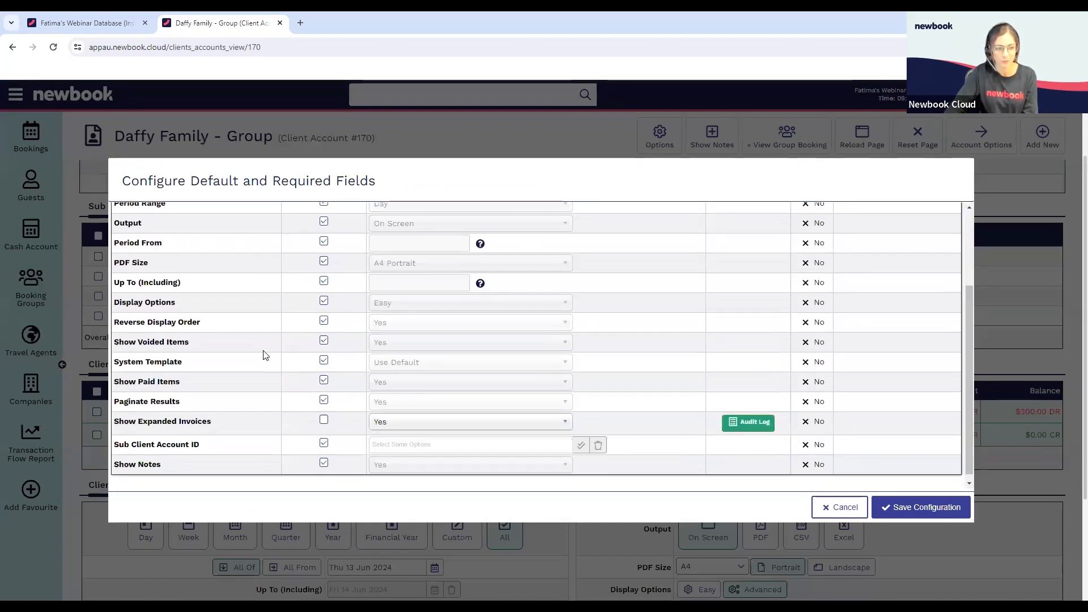
{"action": "left_click_drag", "start_coordinate": [118, 421], "coordinate": [211, 422]}
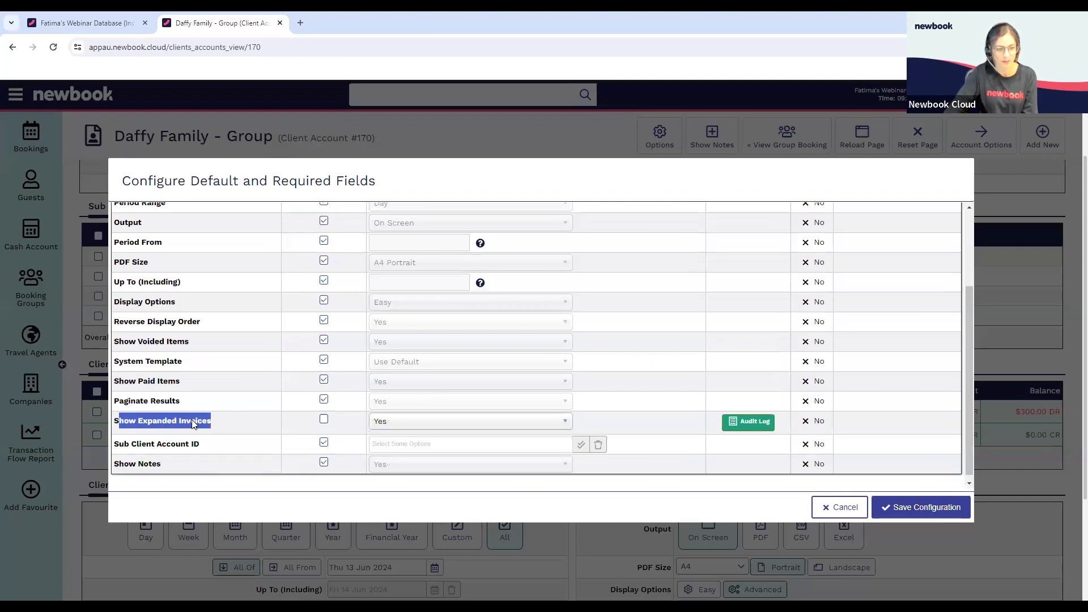
{"action": "left_click", "coordinate": [323, 422]}
{"action": "left_click", "coordinate": [324, 422]}
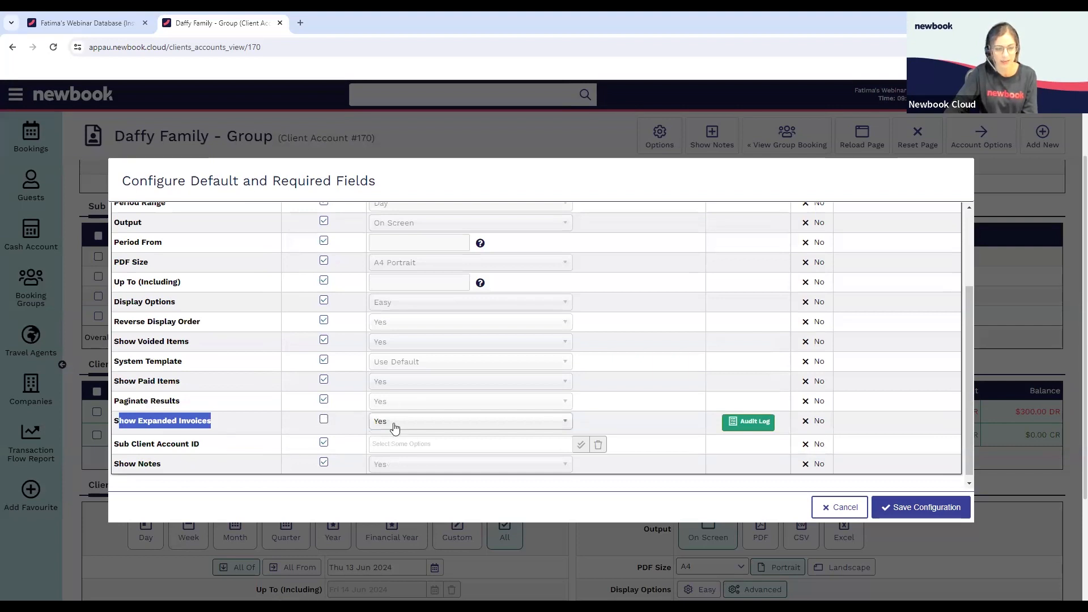
{"action": "left_click", "coordinate": [895, 507]}
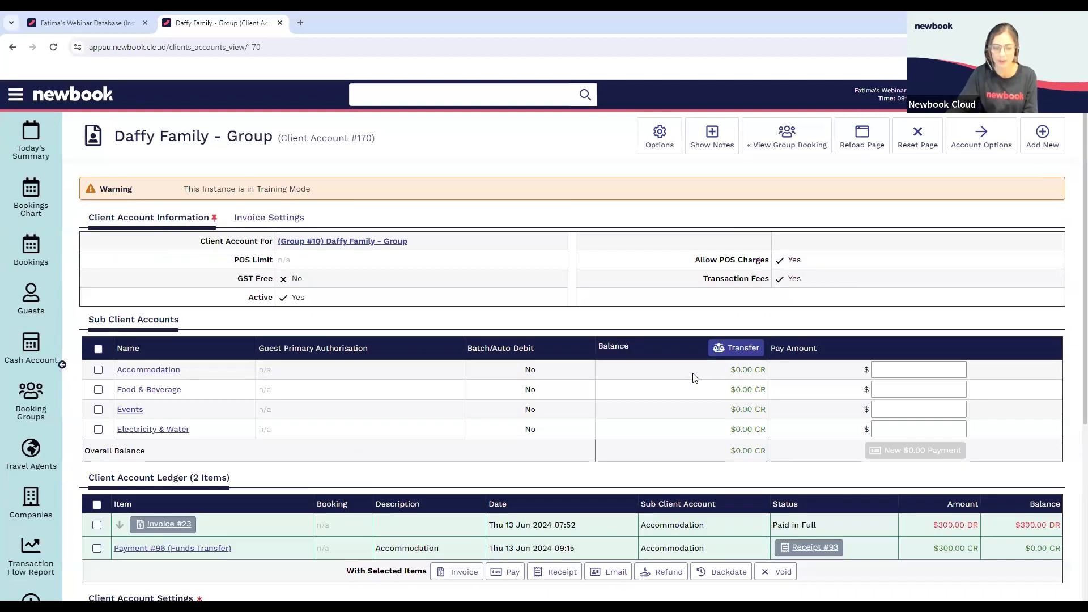
Set Show Voided Items to No and Show Expanded Invoices to Yes in the client account settings, then reload the ledger
{"action": "scroll", "coordinate": [822, 255], "scroll_direction": "down", "scroll_amount": 5}
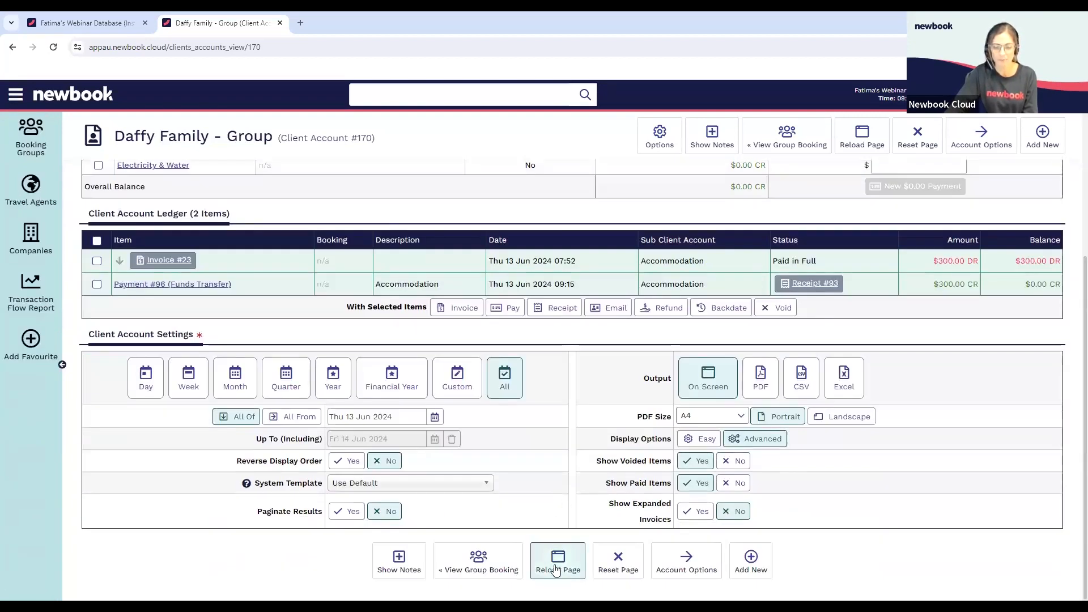
{"action": "scroll", "coordinate": [638, 370], "scroll_direction": "up", "scroll_amount": 5}
{"action": "scroll", "coordinate": [651, 384], "scroll_direction": "down", "scroll_amount": 5}
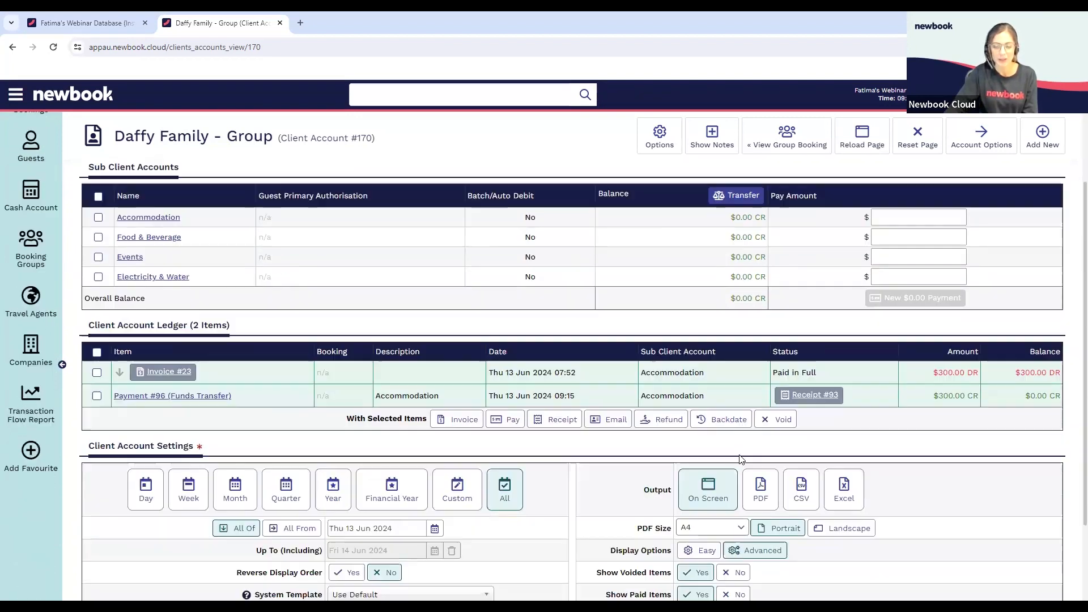
{"action": "left_click", "coordinate": [731, 460]}
{"action": "left_click", "coordinate": [558, 561]}
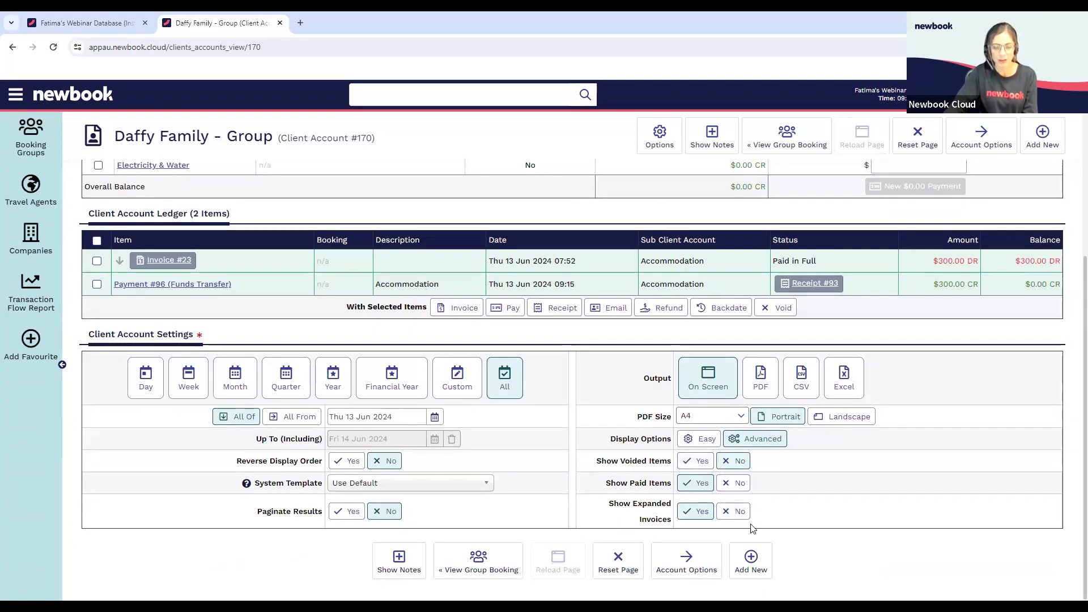
{"action": "scroll", "coordinate": [493, 402], "scroll_direction": "down", "scroll_amount": 3}
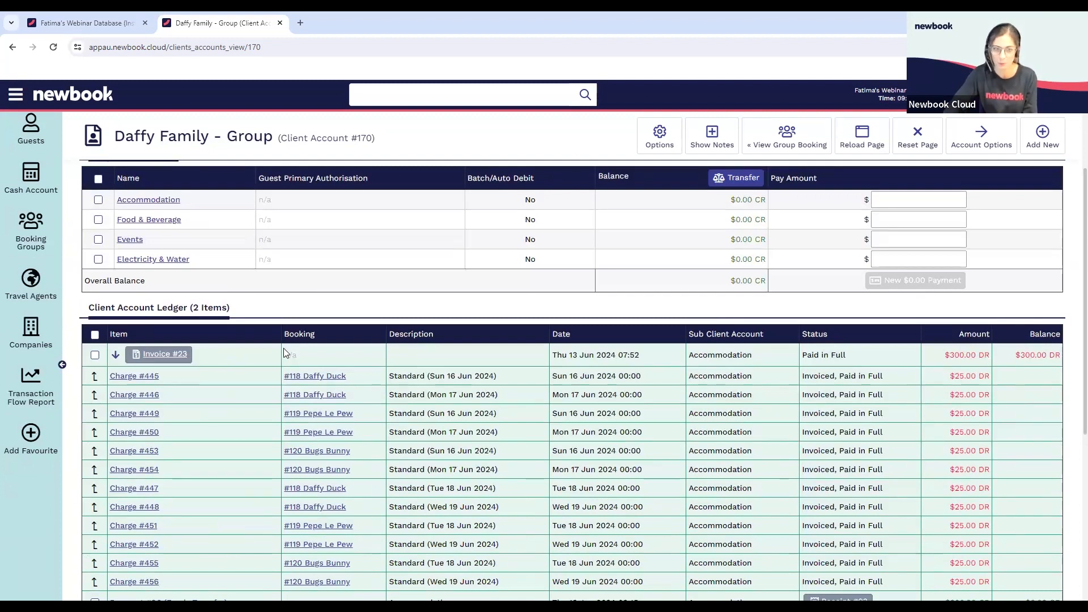
Go to the bookings chart and open the long-term booking on site Permanents 86
{"action": "scroll", "coordinate": [474, 328], "scroll_direction": "up", "scroll_amount": 2}
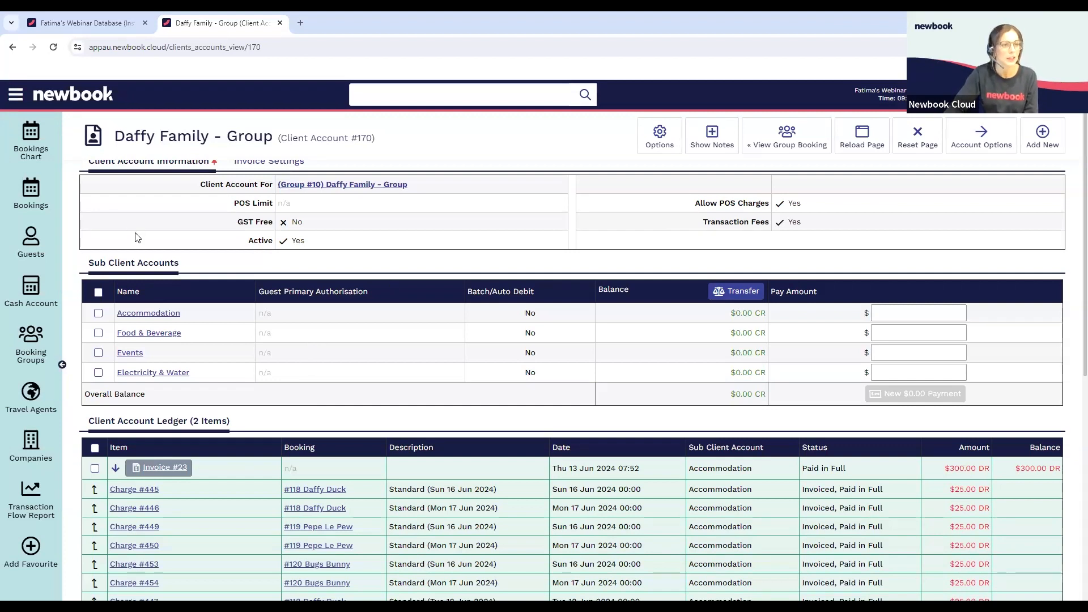
{"action": "scroll", "coordinate": [136, 236], "scroll_direction": "up", "scroll_amount": 1}
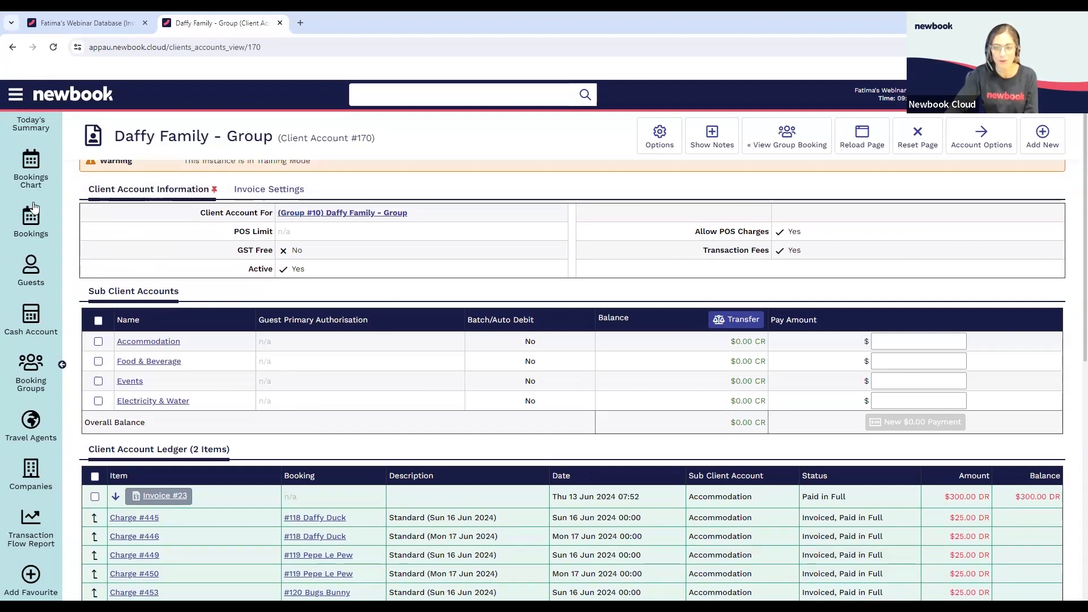
{"action": "scroll", "coordinate": [34, 207], "scroll_direction": "up", "scroll_amount": 1}
{"action": "left_click", "coordinate": [34, 208]}
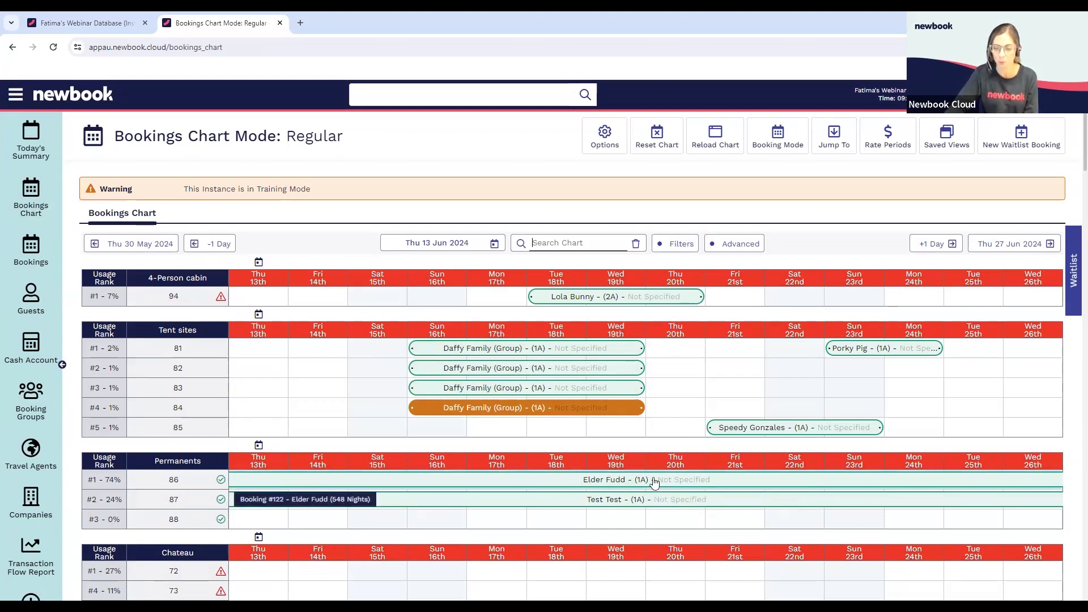
{"action": "left_click", "coordinate": [649, 483]}
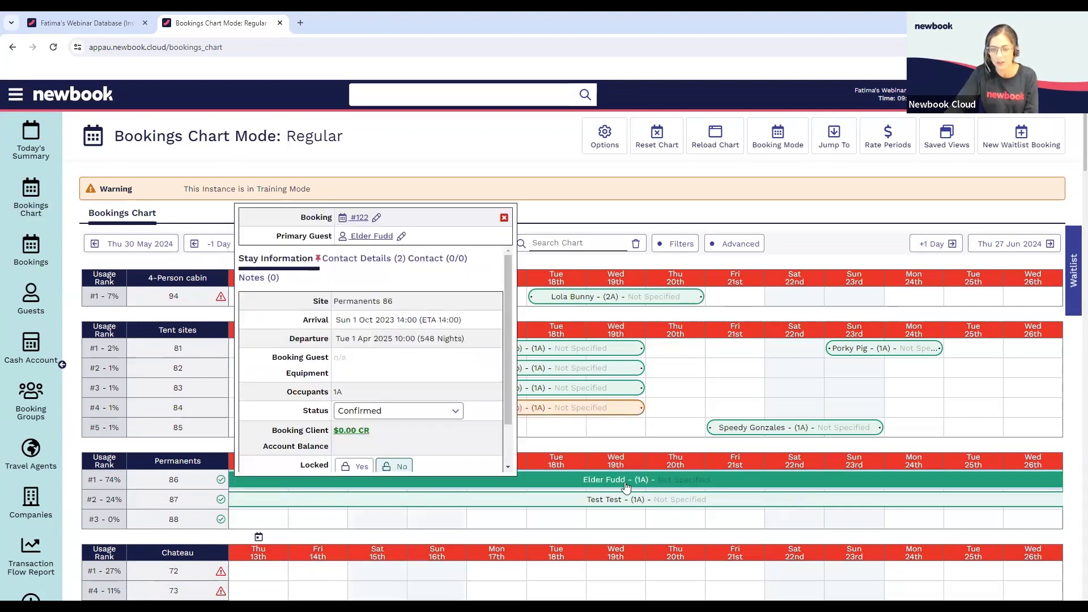
{"action": "left_click", "coordinate": [363, 222]}
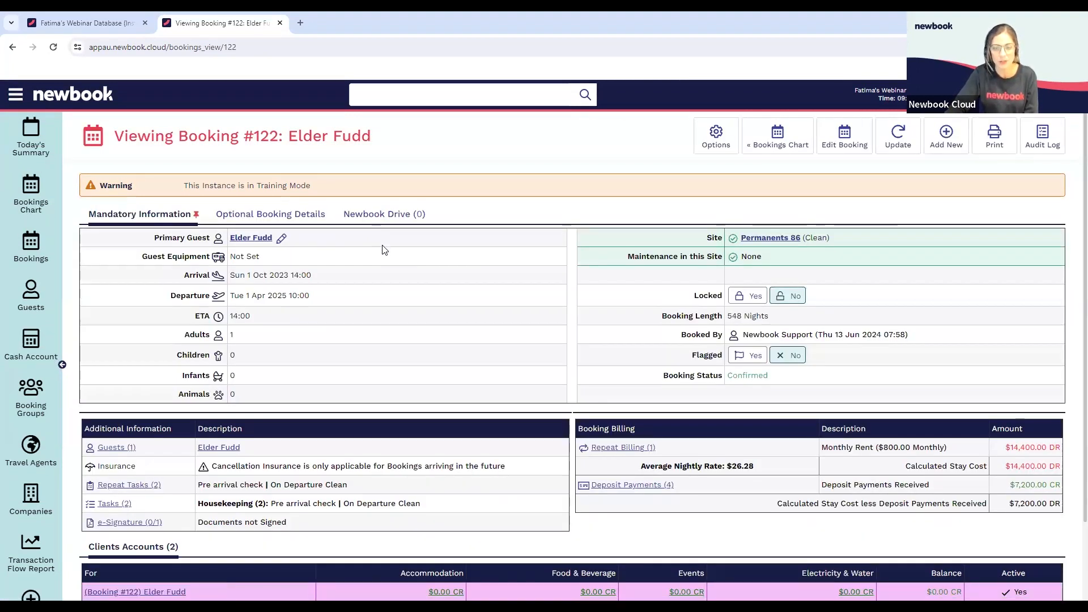
Review the booking's Monthly Rent repeat billing, then open the booking's client account
{"action": "scroll", "coordinate": [384, 250], "scroll_direction": "down", "scroll_amount": 1}
{"action": "scroll", "coordinate": [516, 231], "scroll_direction": "down", "scroll_amount": 1}
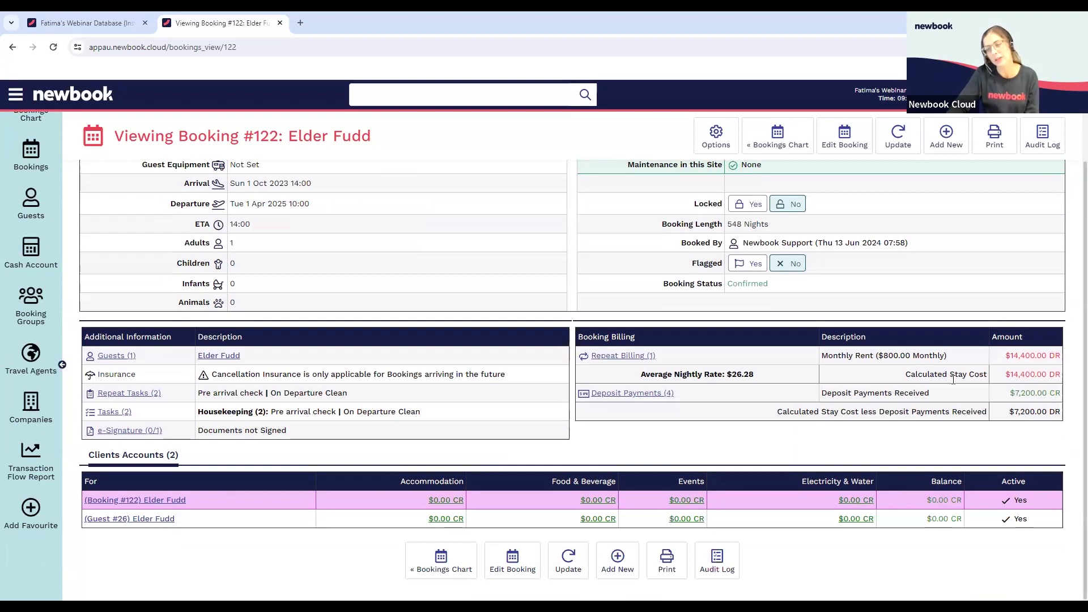
{"action": "left_click_drag", "start_coordinate": [823, 355], "coordinate": [900, 356]}
{"action": "left_click", "coordinate": [916, 356]}
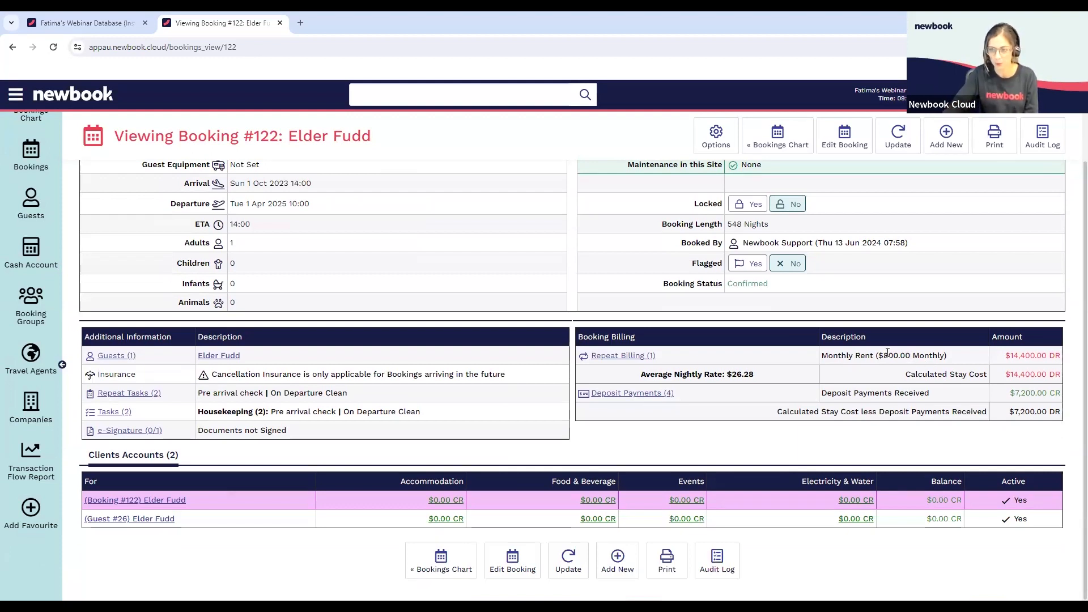
{"action": "left_click", "coordinate": [178, 502]}
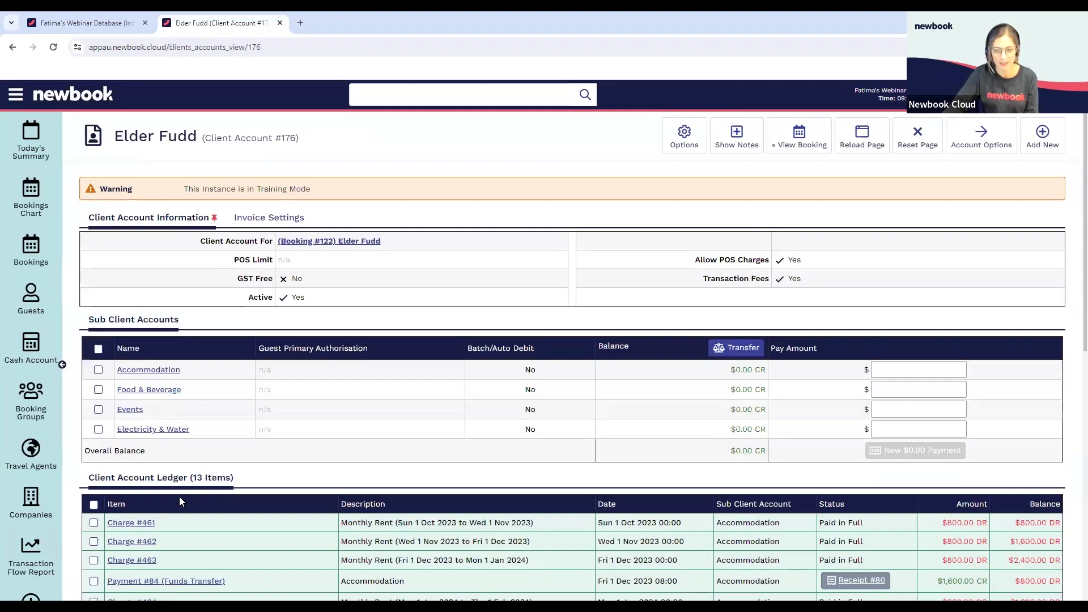
Examine the rent charges and payments in the client account ledger, and the next run date and amount of its repeat billing
{"action": "scroll", "coordinate": [498, 414], "scroll_direction": "down", "scroll_amount": 2}
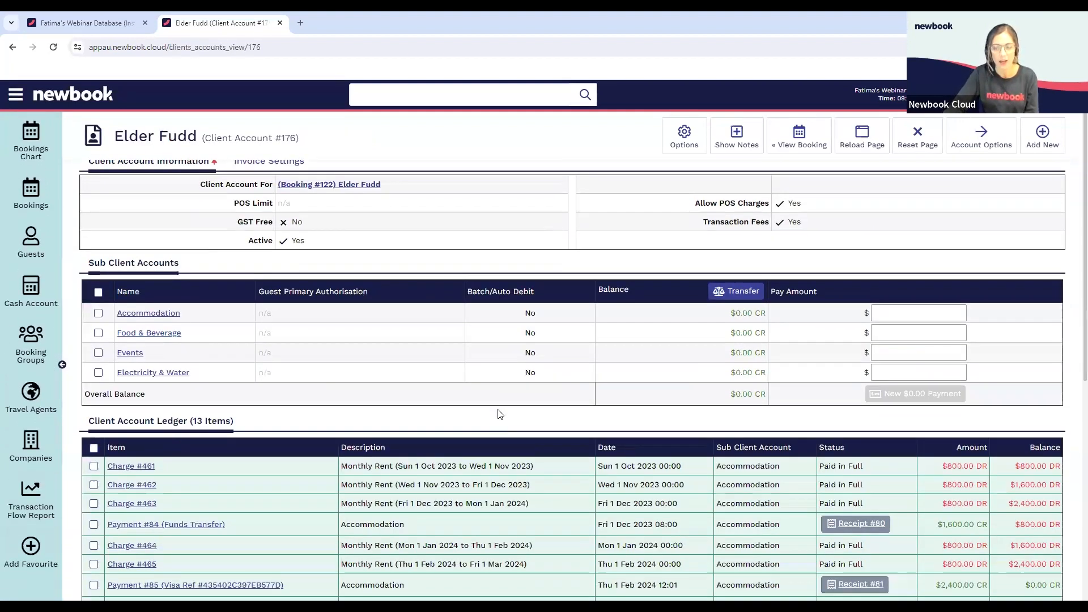
{"action": "scroll", "coordinate": [499, 409], "scroll_direction": "down", "scroll_amount": 4}
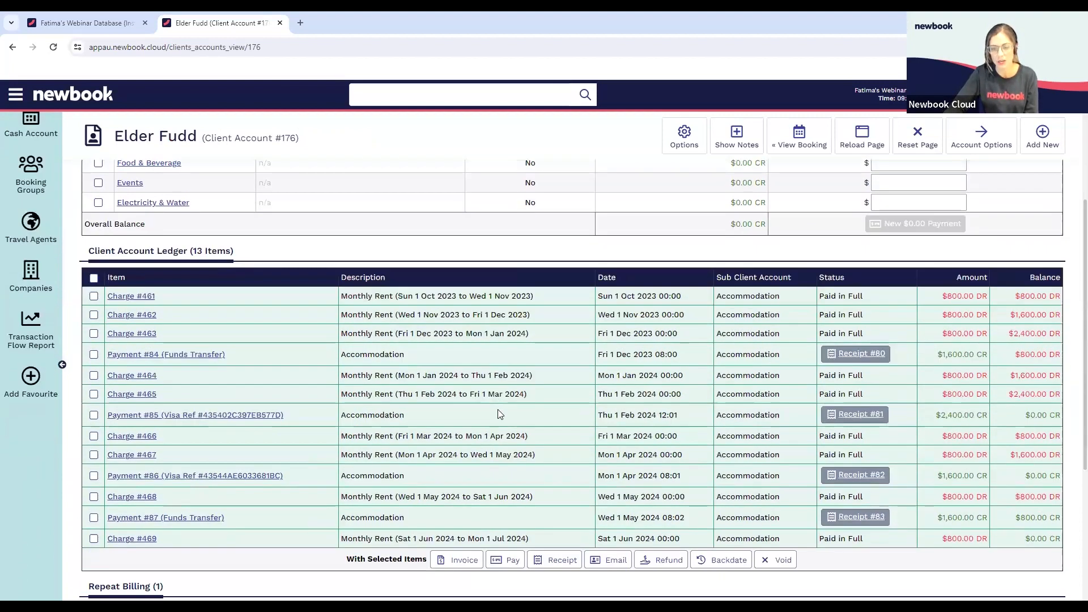
{"action": "scroll", "coordinate": [498, 409], "scroll_direction": "down", "scroll_amount": 1}
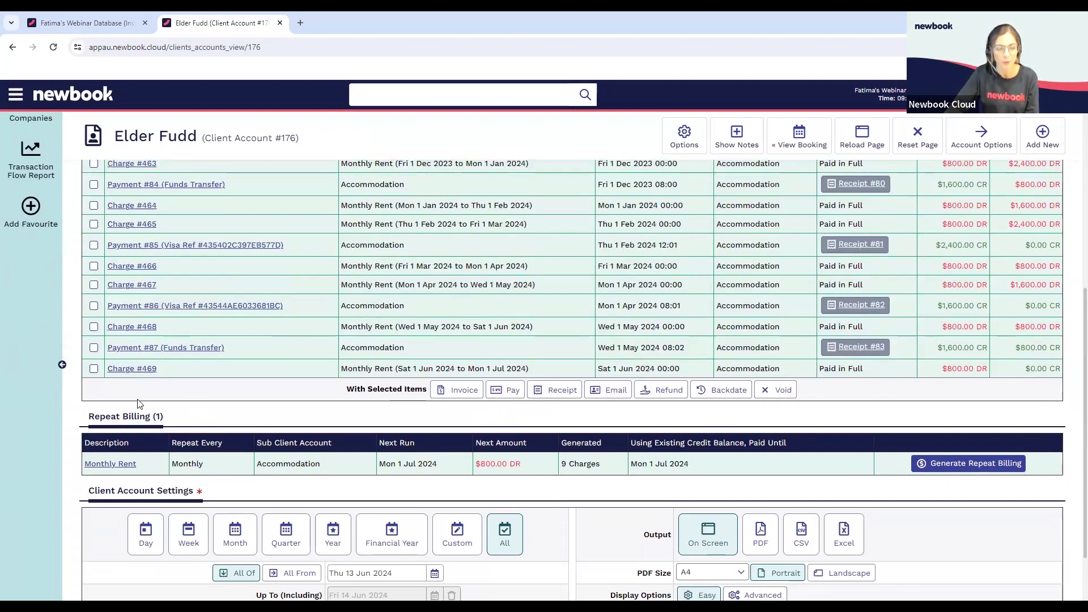
{"action": "scroll", "coordinate": [497, 305], "scroll_direction": "up", "scroll_amount": 3}
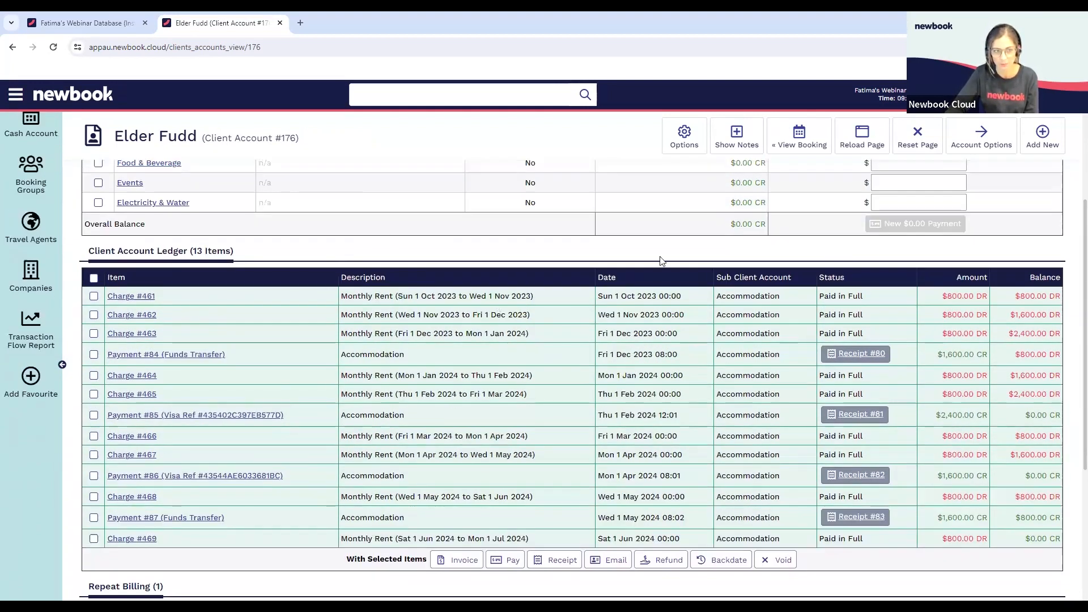
{"action": "scroll", "coordinate": [662, 260], "scroll_direction": "down", "scroll_amount": 3}
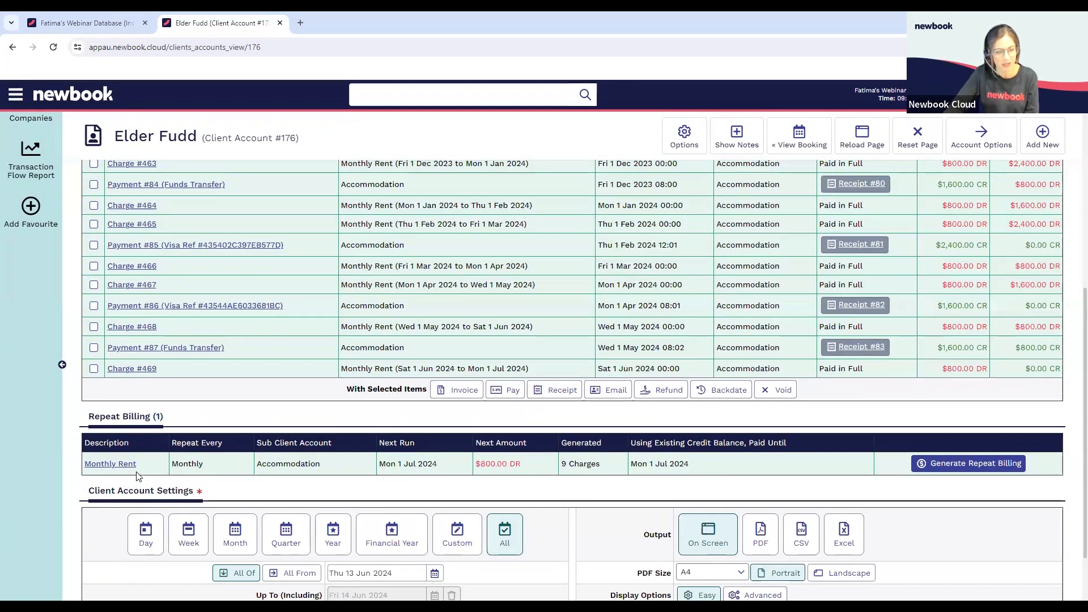
{"action": "left_click_drag", "start_coordinate": [381, 468], "coordinate": [436, 465]}
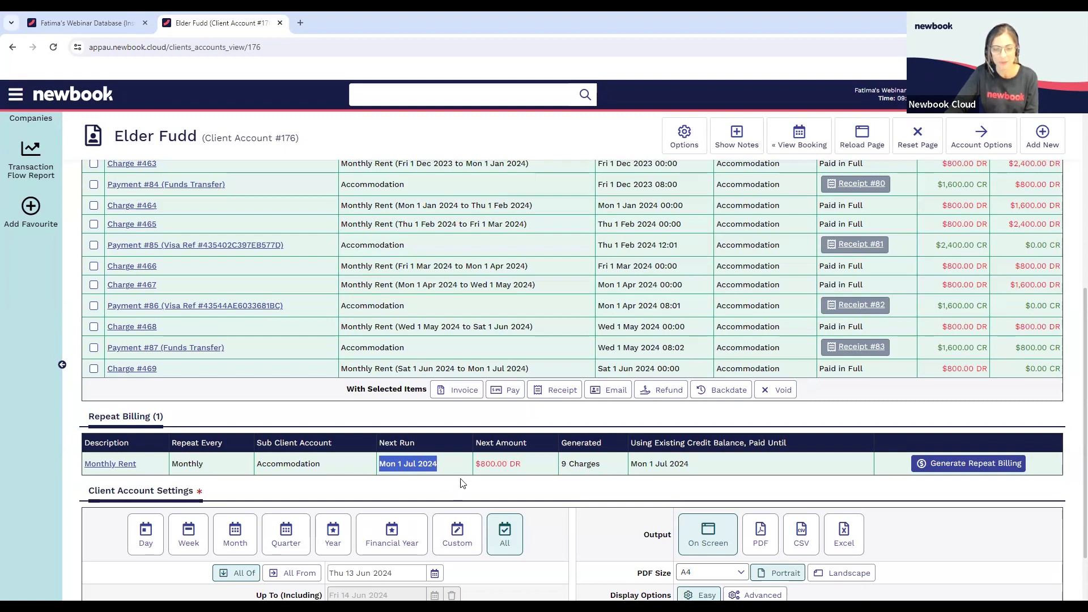
{"action": "mouse_move", "coordinate": [476, 466]}
{"action": "left_mouse_down"}
{"action": "mouse_move", "coordinate": [516, 467]}
{"action": "mouse_move", "coordinate": [477, 465]}
{"action": "left_mouse_up"}
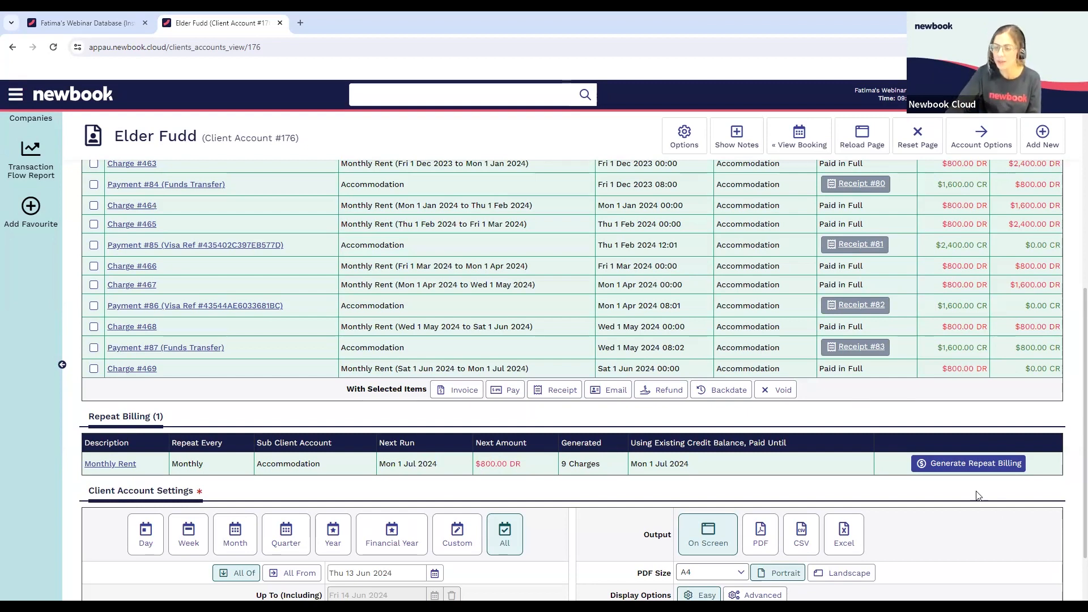
Preview two Monthly Rent charges in Generate Repeat Billing, then set the number back to 1 and generate the charge for Mon 1 Jul 2024
{"action": "left_click", "coordinate": [952, 468]}
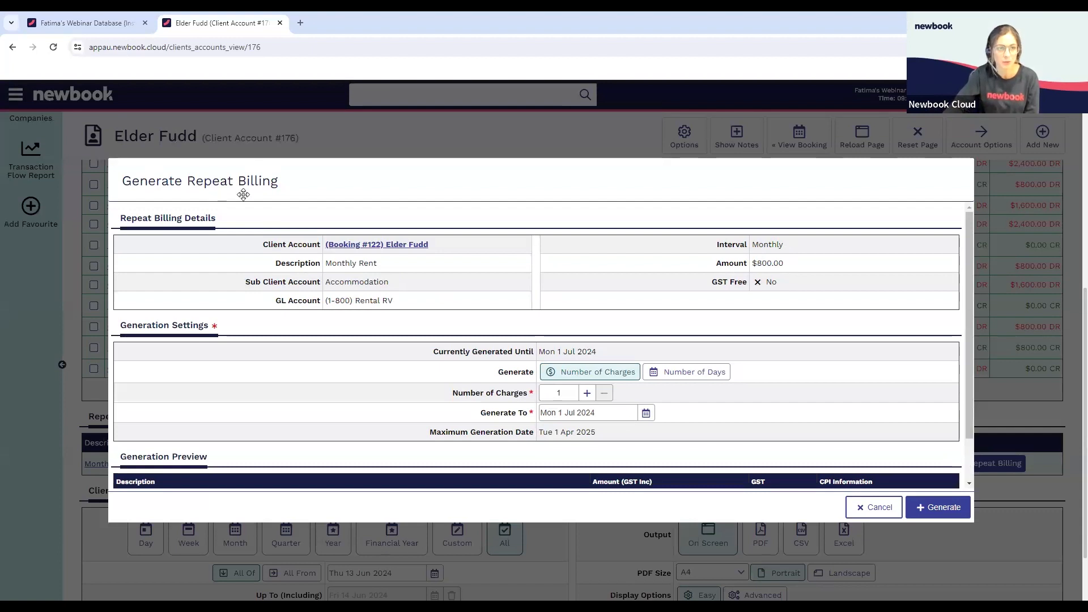
{"action": "left_click_drag", "start_coordinate": [971, 277], "coordinate": [971, 335]}
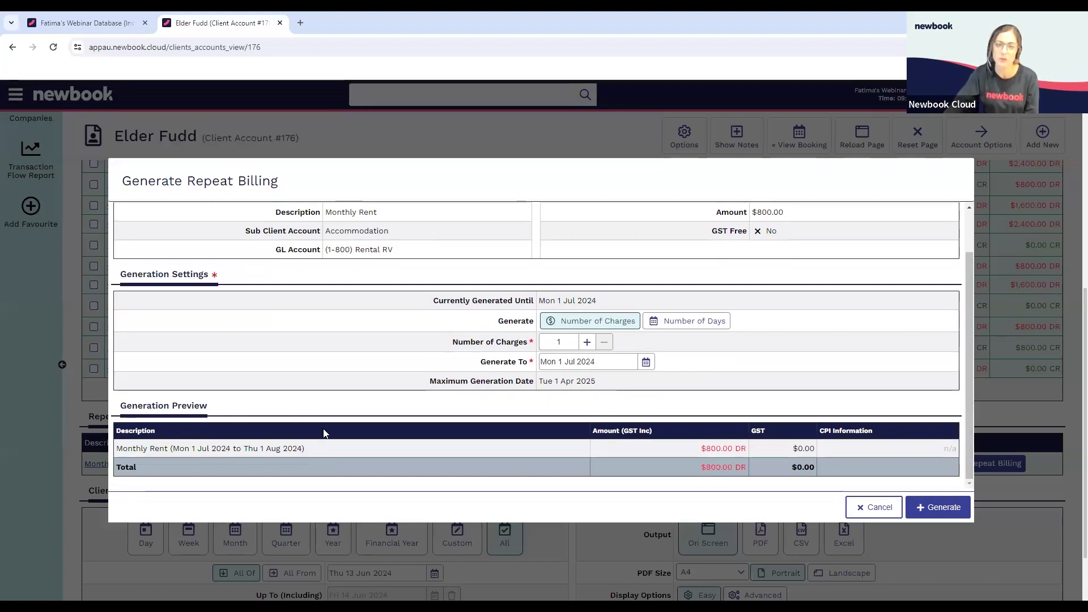
{"action": "left_click", "coordinate": [588, 342]}
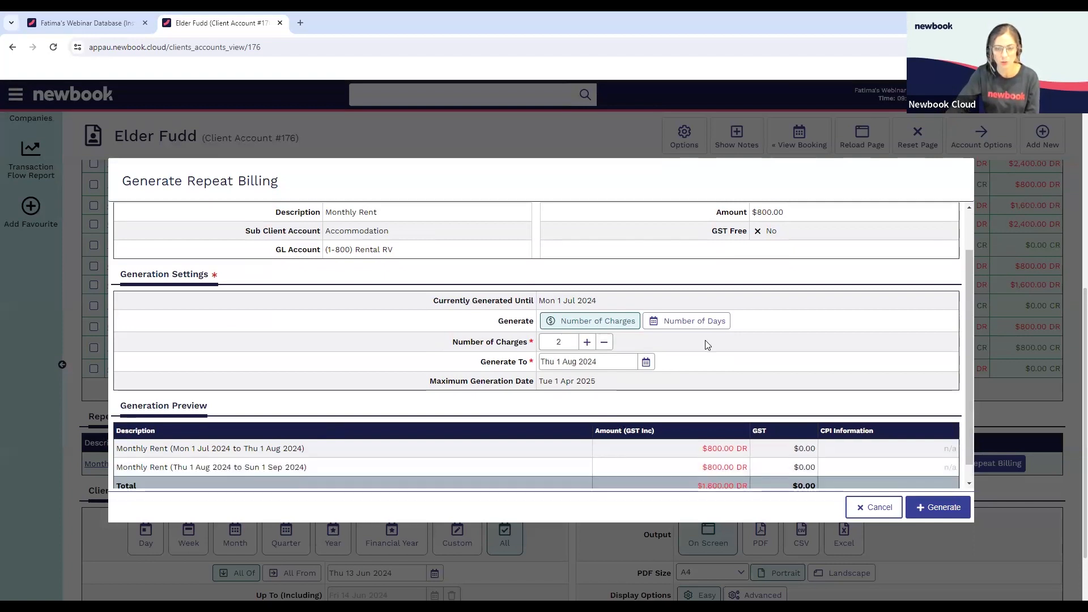
{"action": "scroll", "coordinate": [715, 369], "scroll_direction": "down", "scroll_amount": 1}
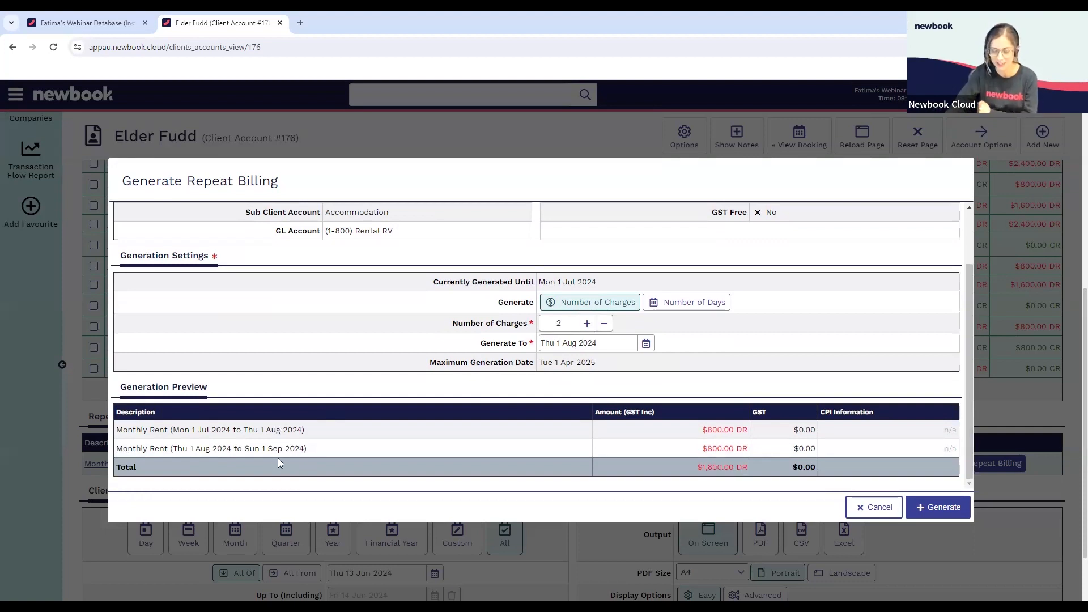
{"action": "left_click", "coordinate": [605, 325]}
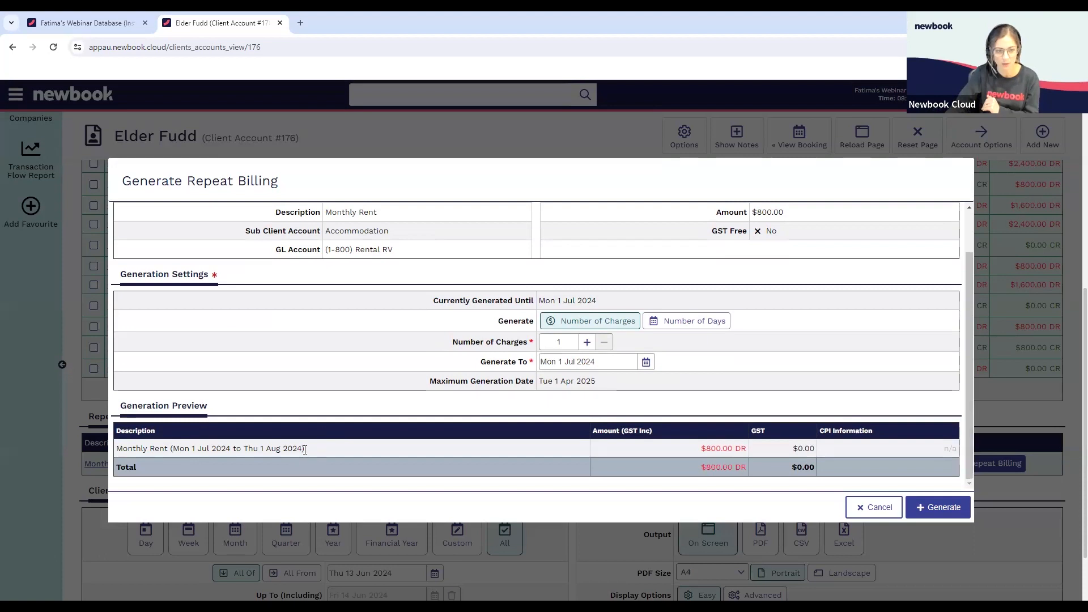
{"action": "scroll", "coordinate": [811, 402], "scroll_direction": "down", "scroll_amount": 1}
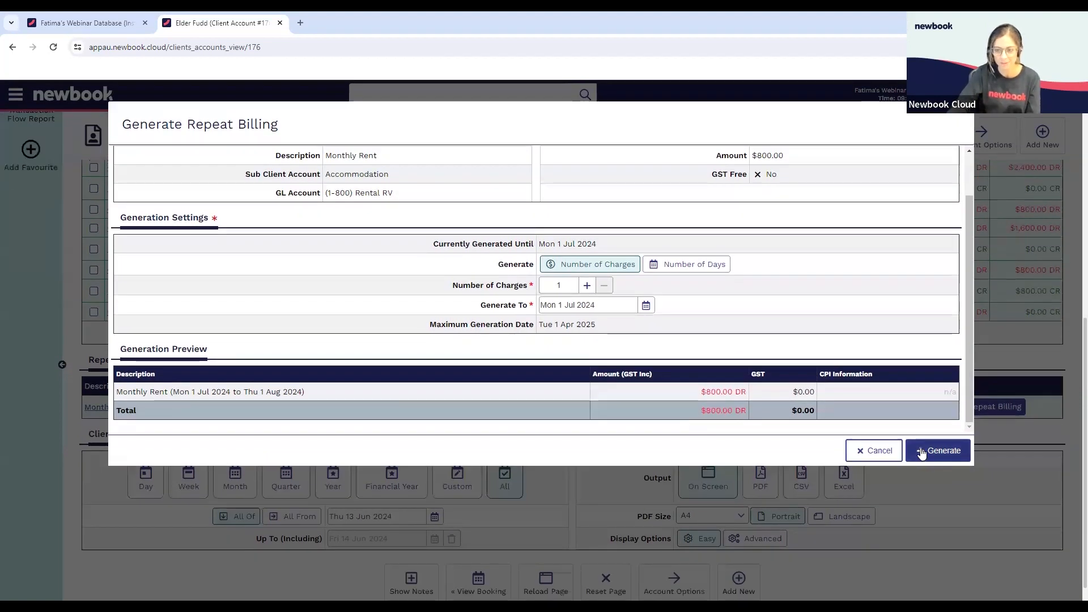
{"action": "left_click", "coordinate": [925, 454]}
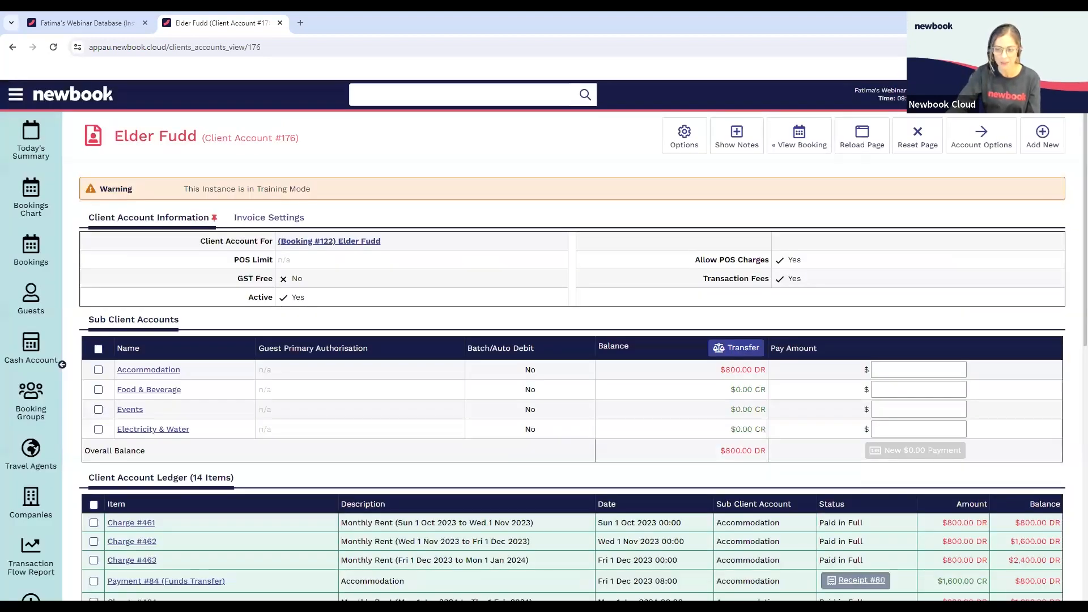
{"action": "scroll", "coordinate": [931, 464], "scroll_direction": "down", "scroll_amount": 6}
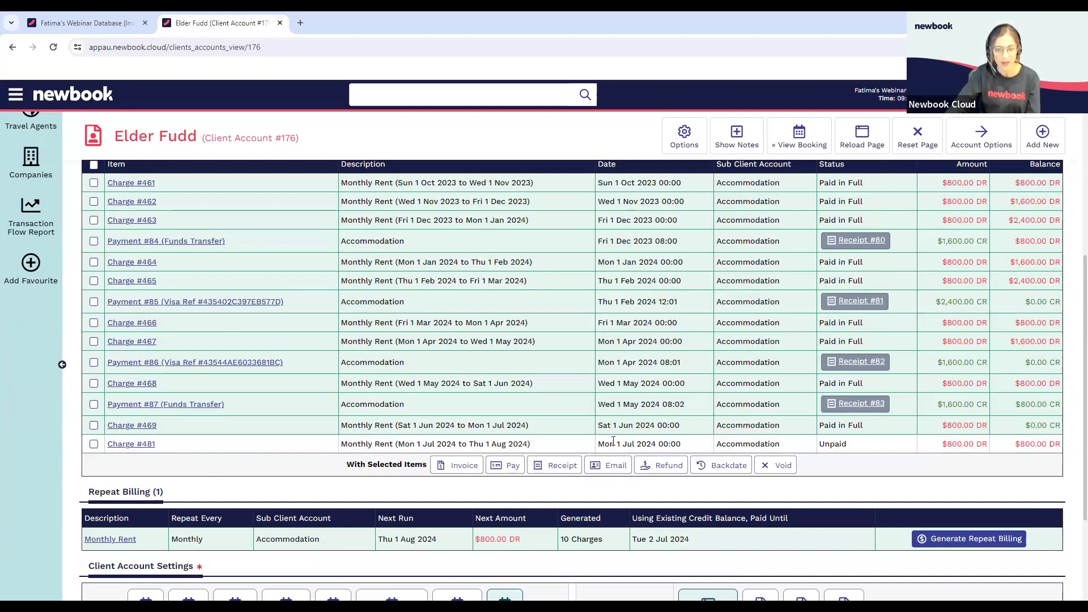
Pay the unpaid Monthly Rent charge dated Mon 1 Jul 2024 with an $800.00 manual Funds Transfer payment and save it
{"action": "left_click_drag", "start_coordinate": [615, 445], "coordinate": [650, 448]}
{"action": "left_click", "coordinate": [591, 445]}
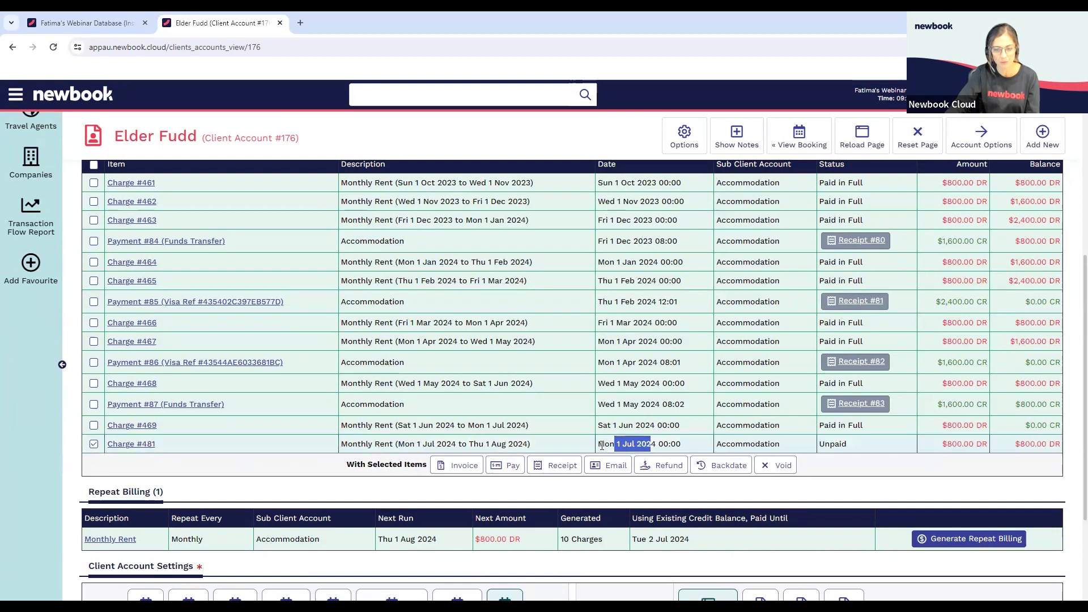
{"action": "left_click", "coordinate": [635, 444]}
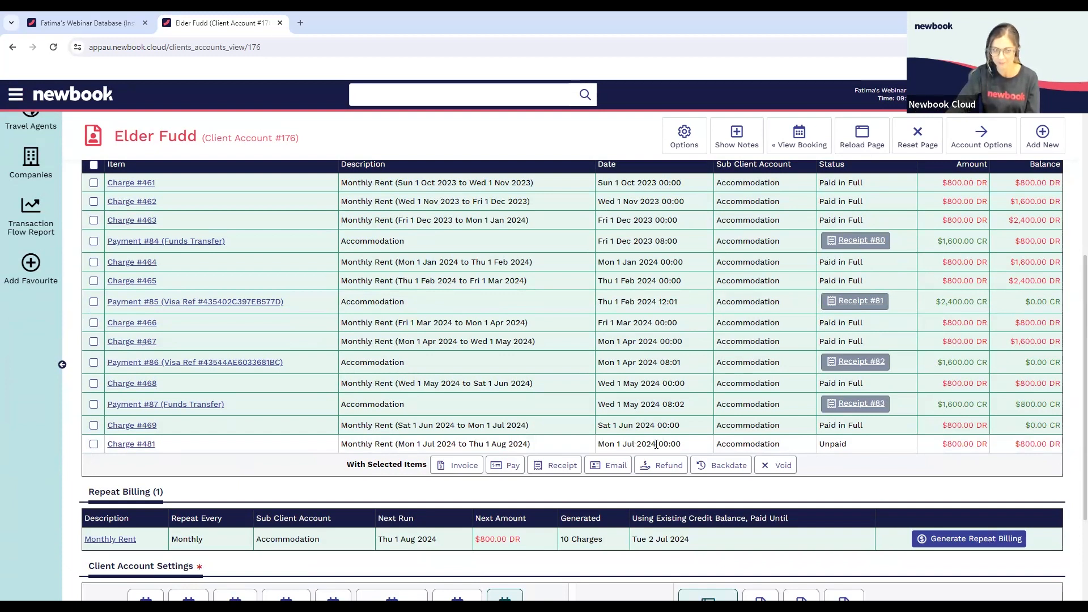
{"action": "left_click", "coordinate": [94, 443]}
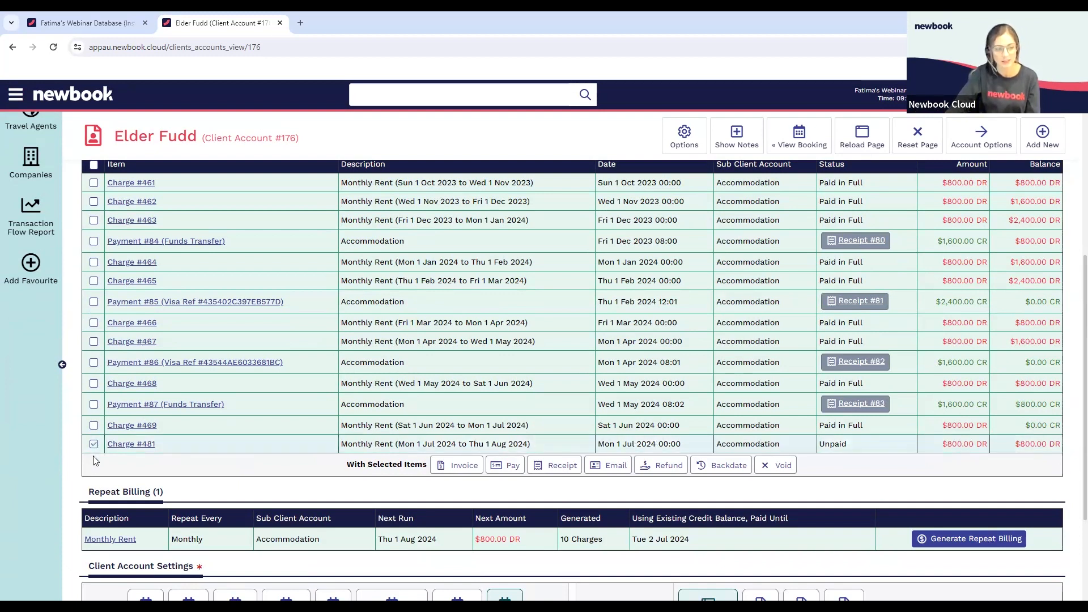
{"action": "left_click", "coordinate": [500, 466]}
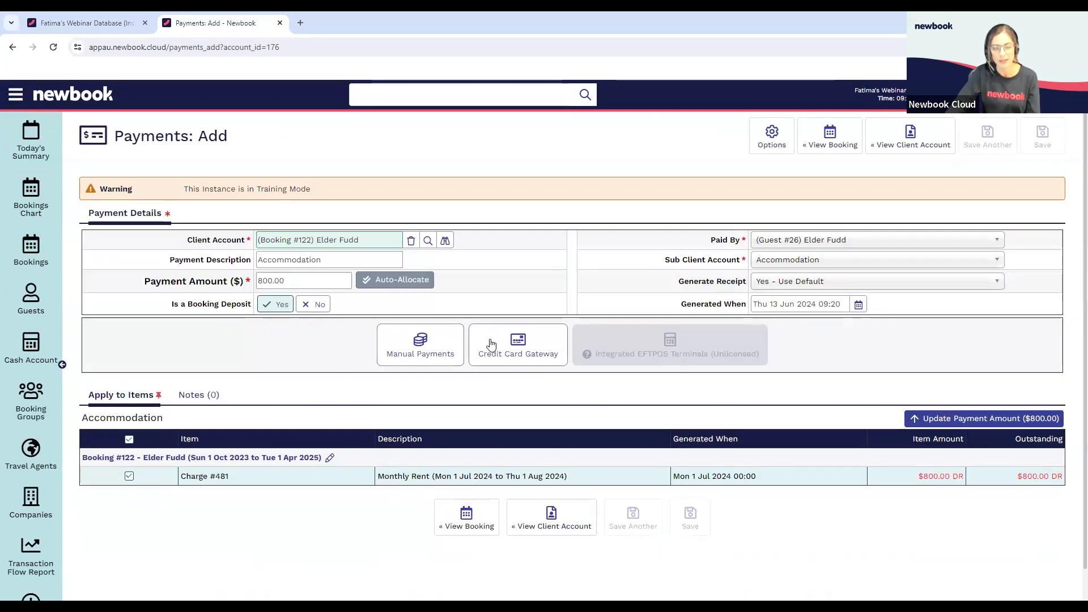
{"action": "left_click", "coordinate": [449, 347]}
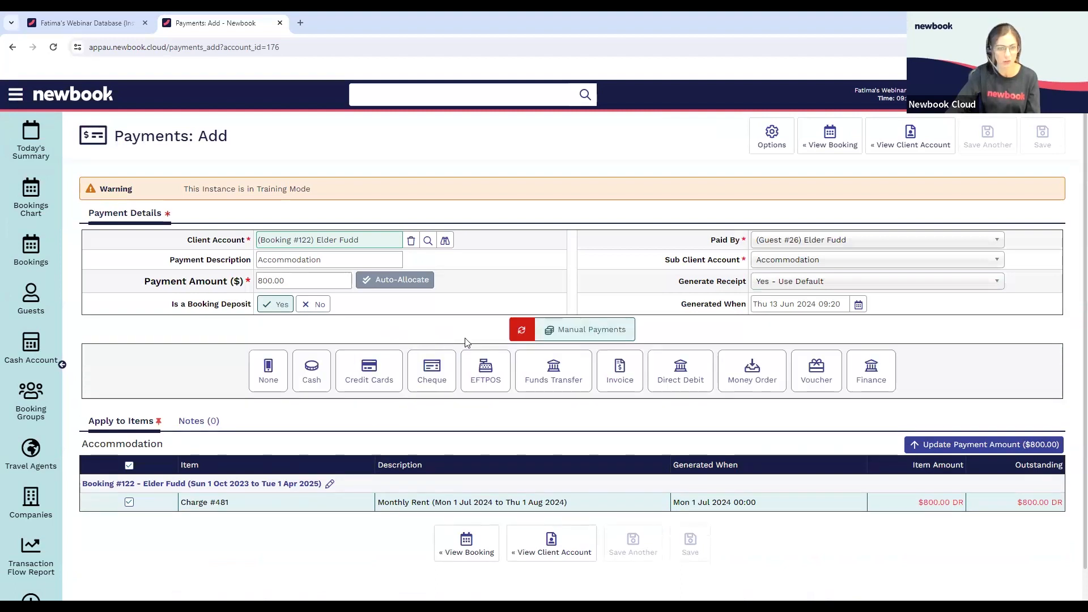
{"action": "left_click", "coordinate": [549, 374]}
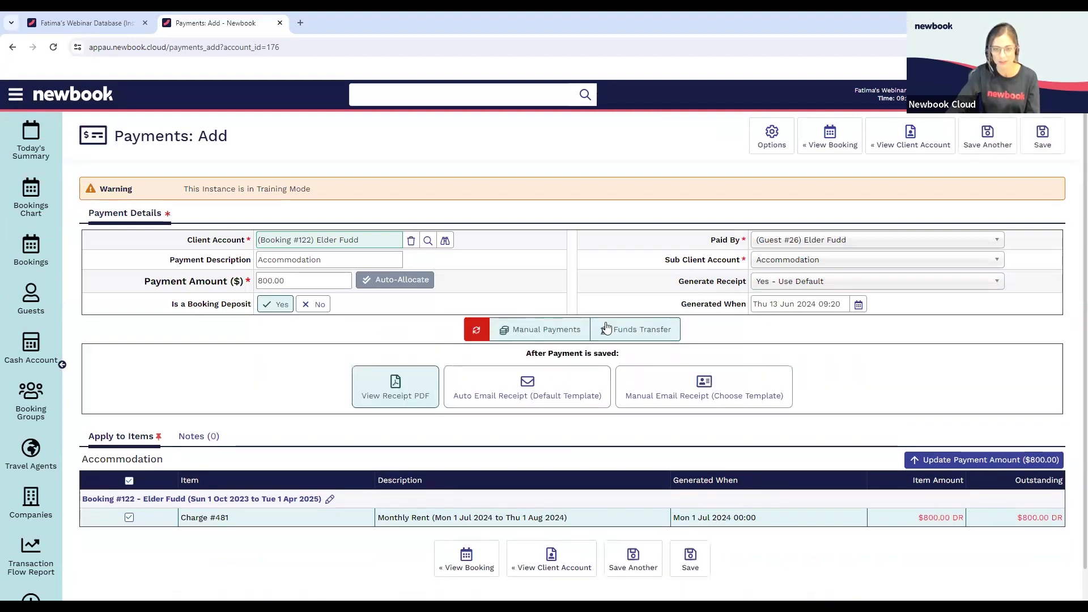
{"action": "left_click", "coordinate": [1046, 148]}
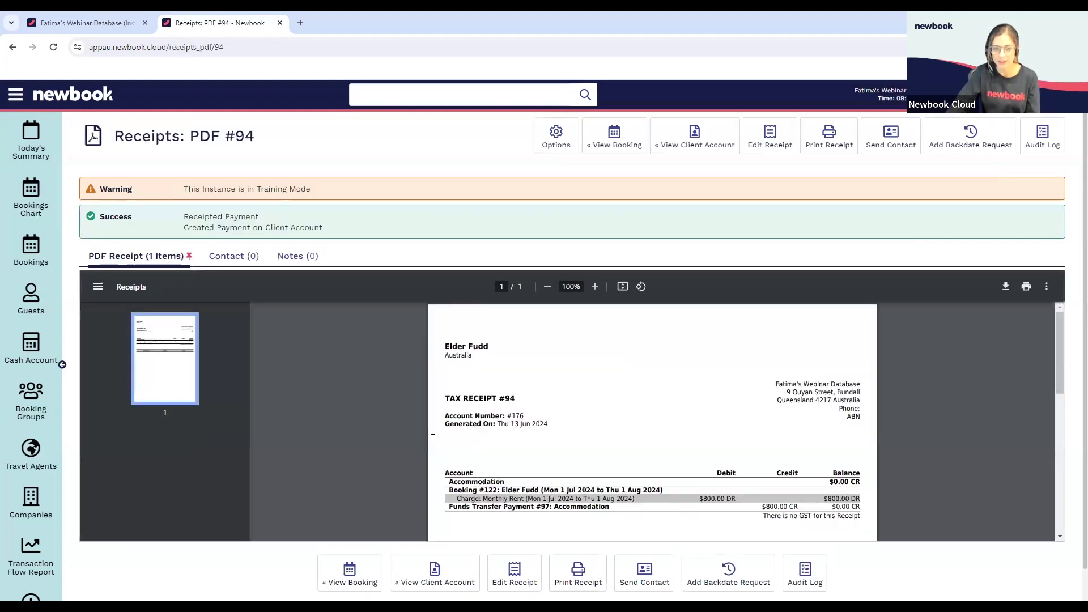
Check the Monthly Rent charge and payment on the receipt PDF, then return to the client account ledger
{"action": "scroll", "coordinate": [646, 414], "scroll_direction": "down", "scroll_amount": 1}
{"action": "scroll", "coordinate": [649, 425], "scroll_direction": "down", "scroll_amount": 1}
{"action": "left_click_drag", "start_coordinate": [523, 442], "coordinate": [642, 444]}
{"action": "left_click", "coordinate": [641, 447]}
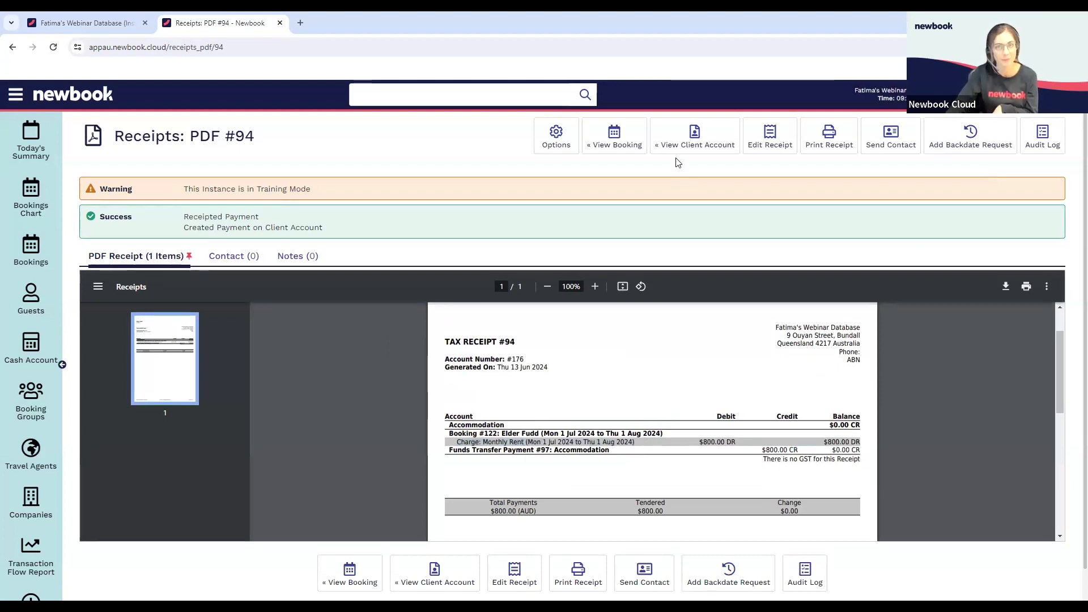
{"action": "left_click", "coordinate": [695, 136]}
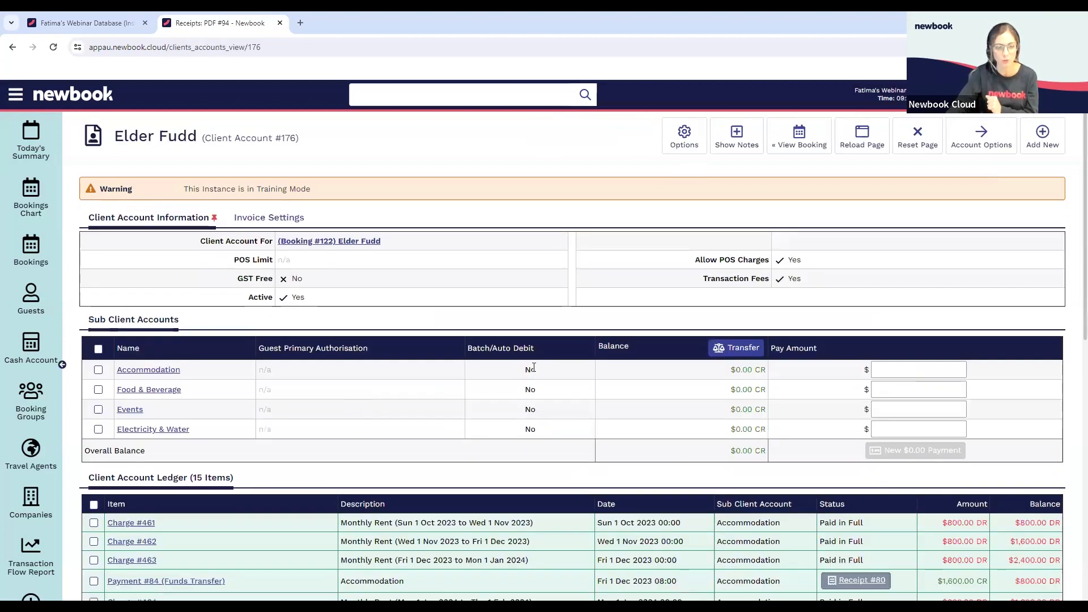
{"action": "scroll", "coordinate": [532, 367], "scroll_direction": "down", "scroll_amount": 3}
{"action": "scroll", "coordinate": [533, 366], "scroll_direction": "down", "scroll_amount": 3}
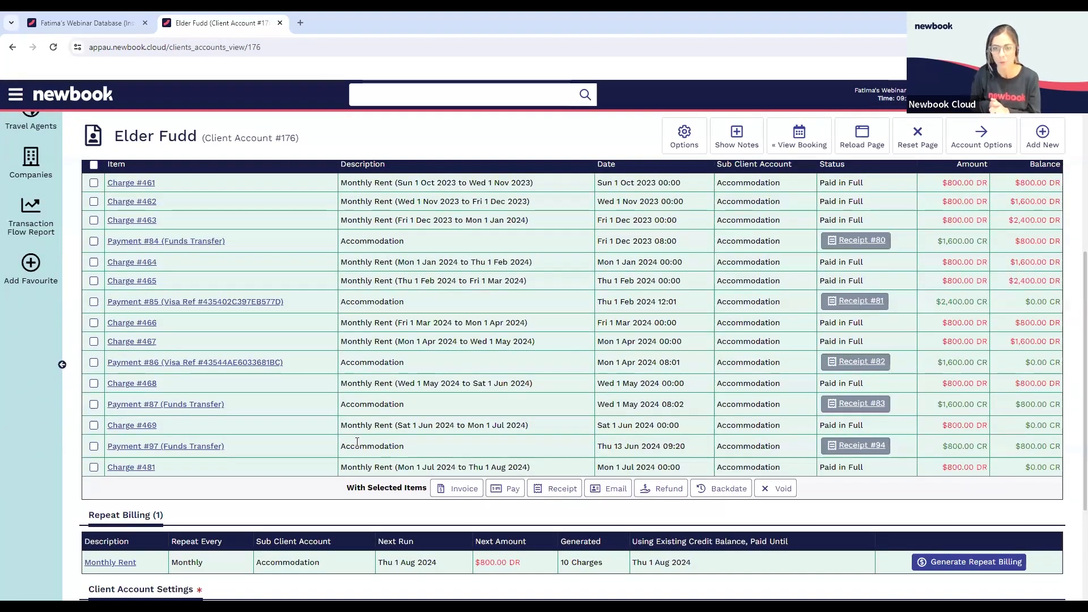
Show the Advanced display options in Client Account Settings, set Reverse Display Order to Yes and reload the page
{"action": "scroll", "coordinate": [745, 366], "scroll_direction": "down", "scroll_amount": 3}
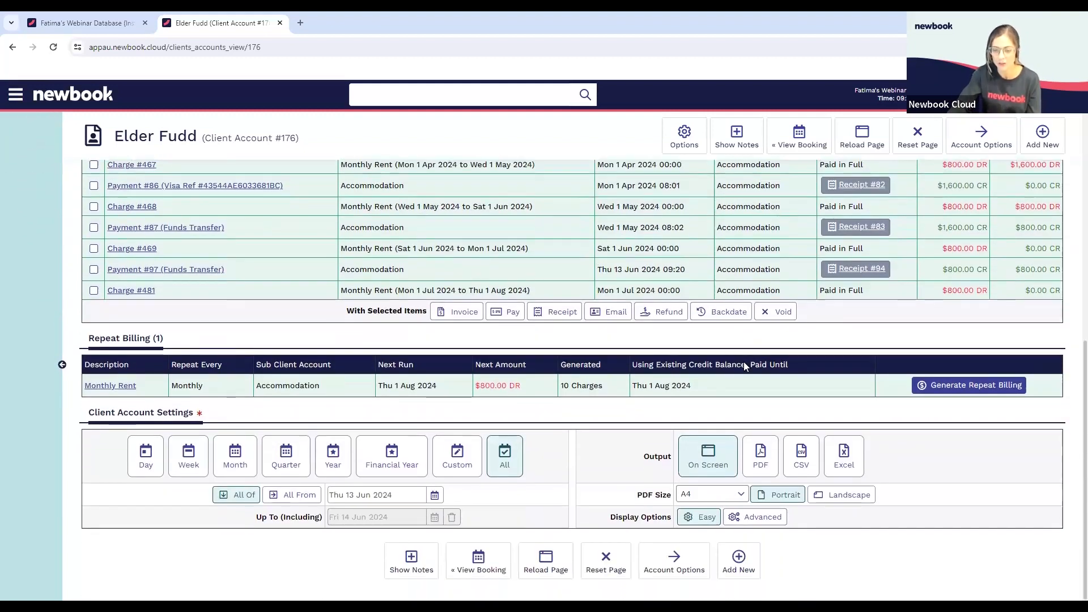
{"action": "left_click", "coordinate": [754, 517]}
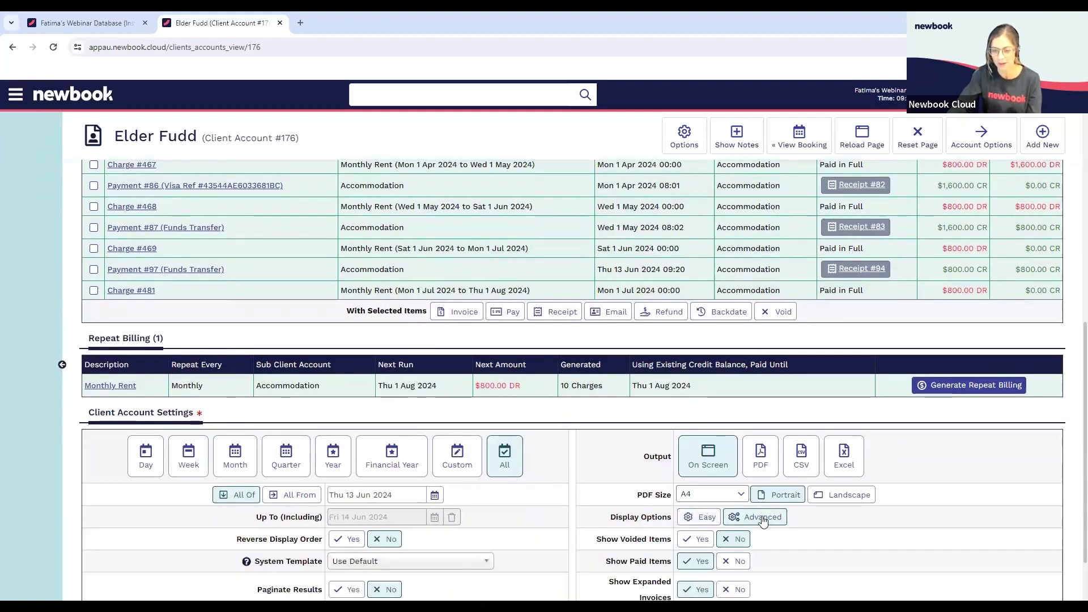
{"action": "scroll", "coordinate": [759, 507], "scroll_direction": "down", "scroll_amount": 2}
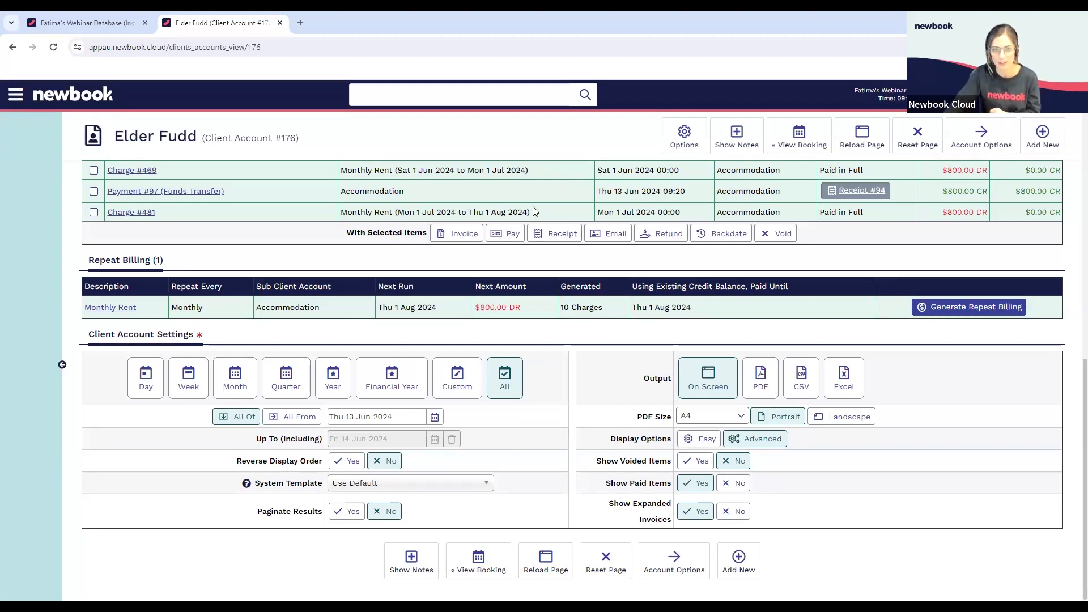
{"action": "left_click_drag", "start_coordinate": [251, 462], "coordinate": [316, 463]}
{"action": "left_click", "coordinate": [348, 461]}
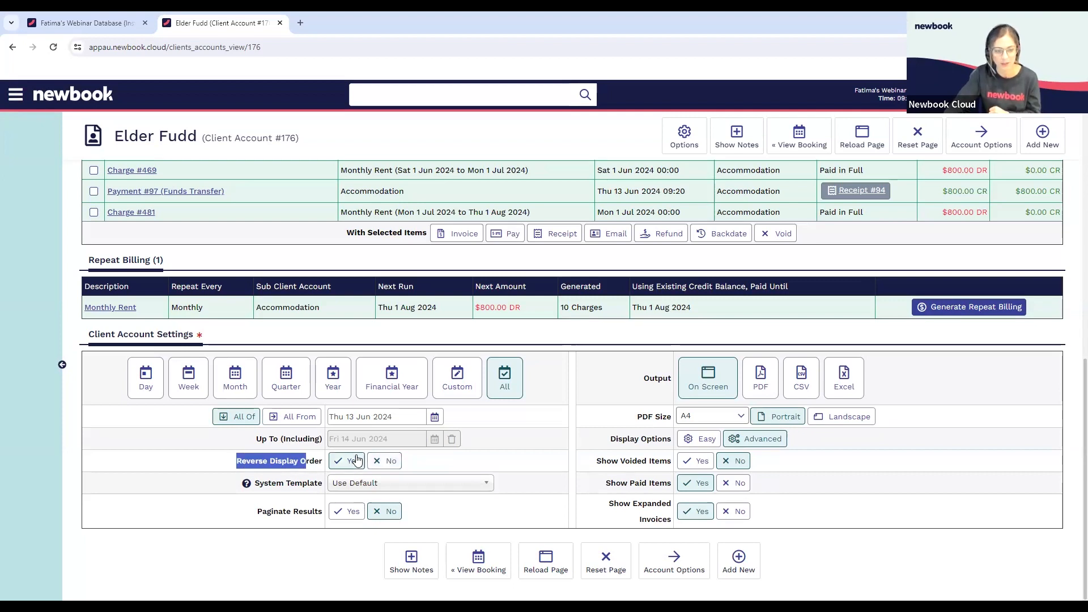
{"action": "left_click", "coordinate": [544, 560]}
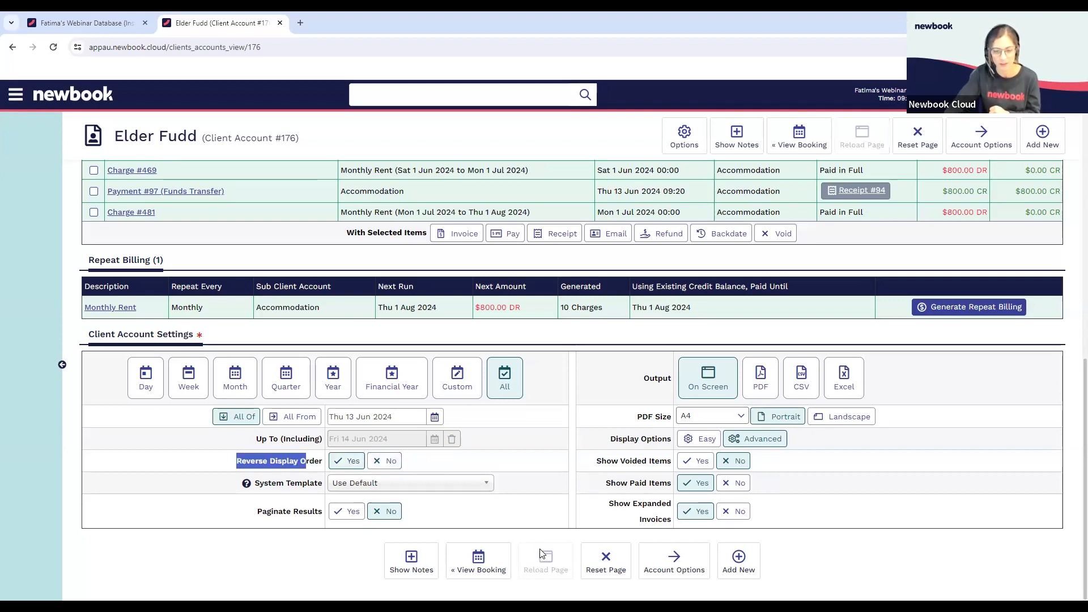
Compare the account's Overall Balance with the running balance of the newest charge in the reversed ledger
{"action": "scroll", "coordinate": [703, 459], "scroll_direction": "down", "scroll_amount": 3}
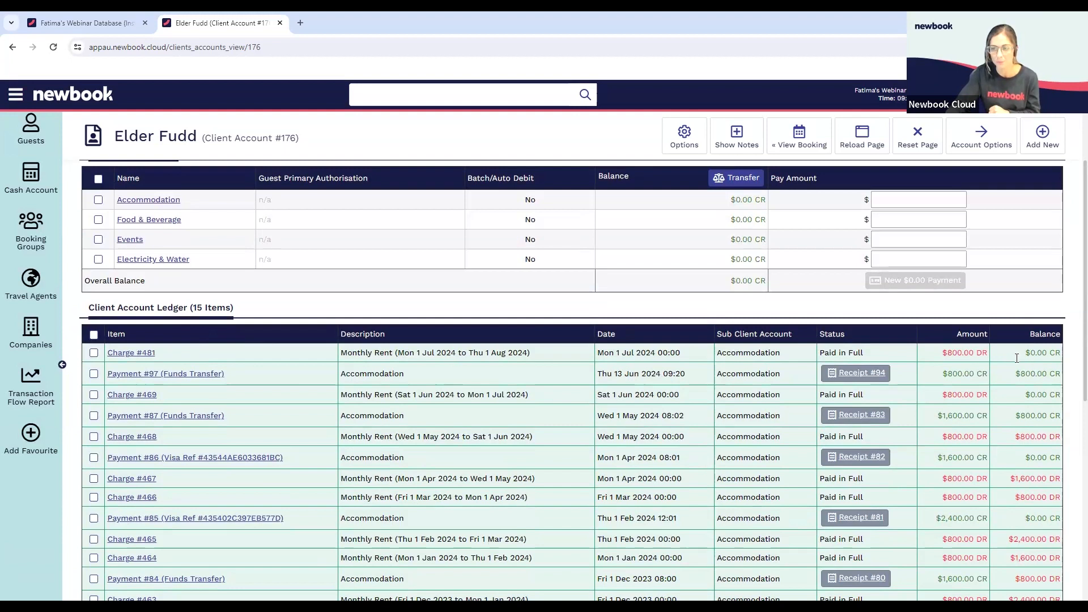
{"action": "left_click_drag", "start_coordinate": [725, 280], "coordinate": [757, 281]}
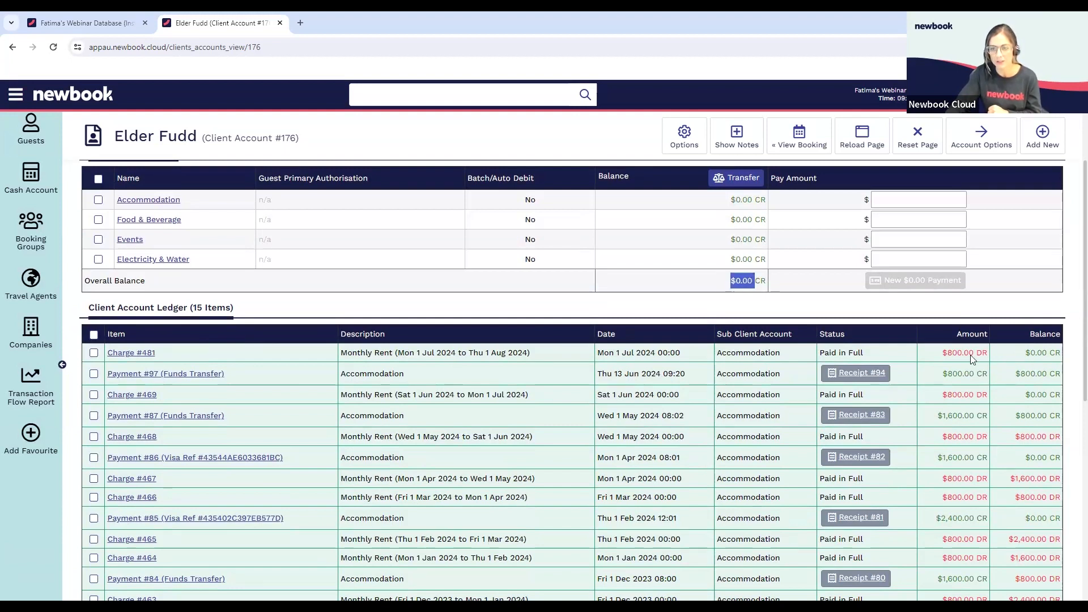
{"action": "scroll", "coordinate": [999, 367], "scroll_direction": "down", "scroll_amount": 2}
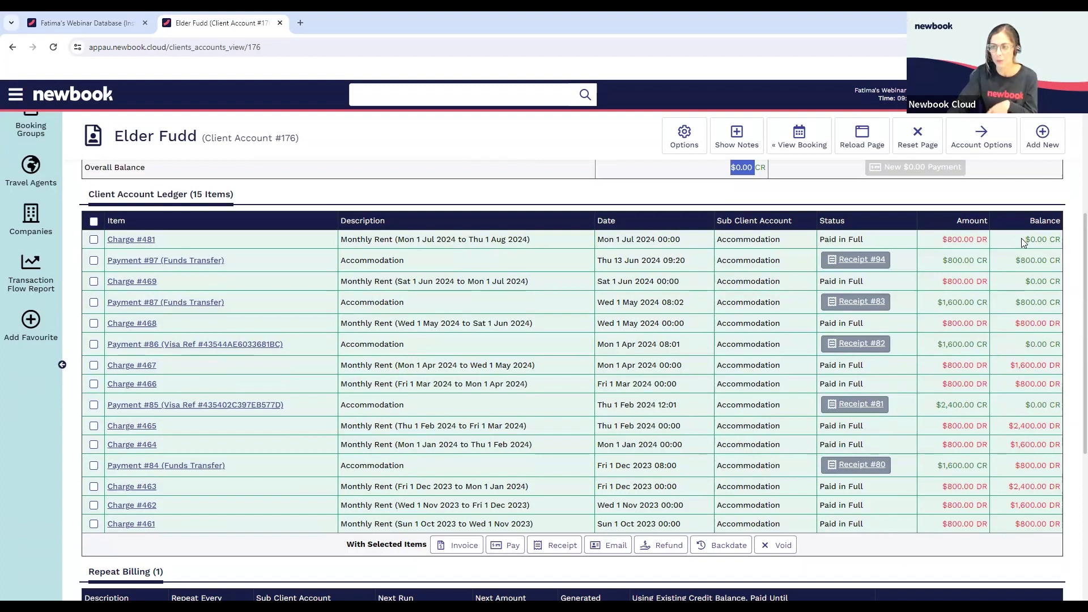
{"action": "left_click_drag", "start_coordinate": [1023, 242], "coordinate": [1047, 240]}
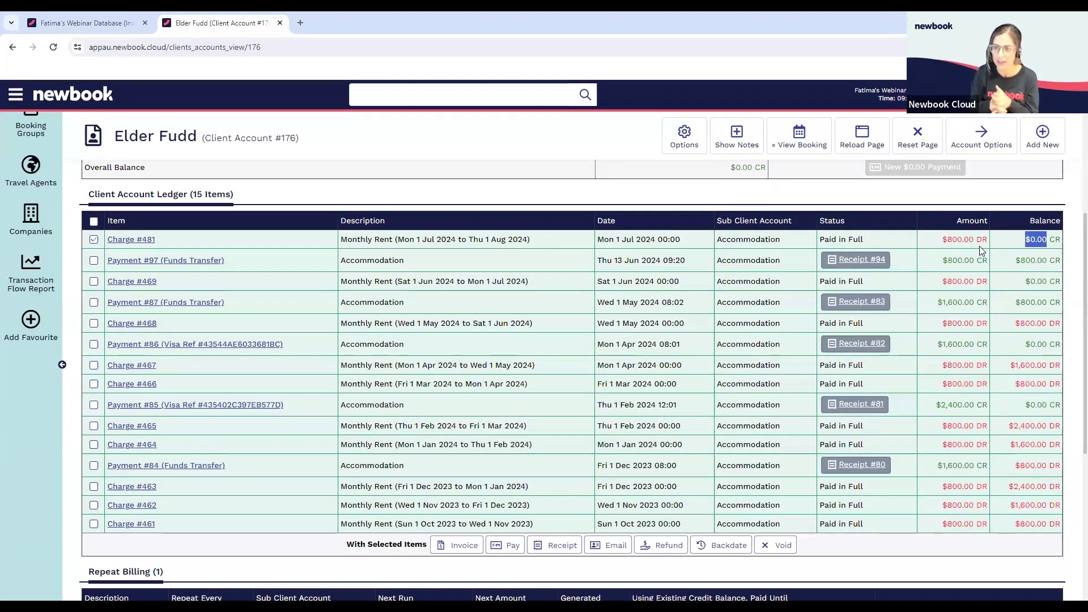
Produce the printable PDF statement for this client account
{"action": "left_click", "coordinate": [685, 136]}
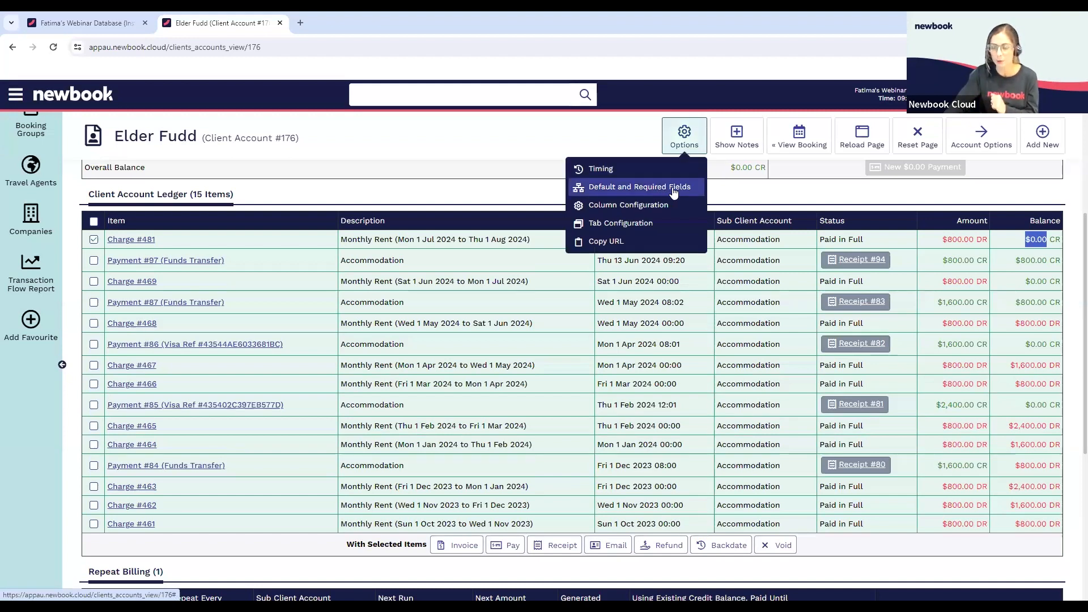
{"action": "left_click", "coordinate": [740, 189]}
{"action": "scroll", "coordinate": [575, 351], "scroll_direction": "up", "scroll_amount": 3}
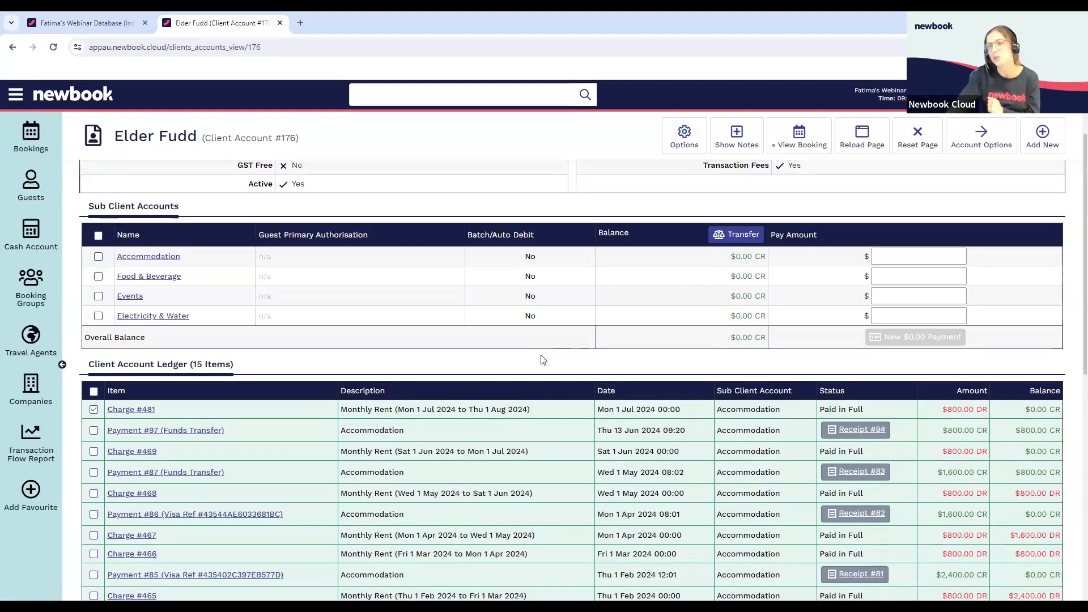
{"action": "left_click", "coordinate": [970, 140]}
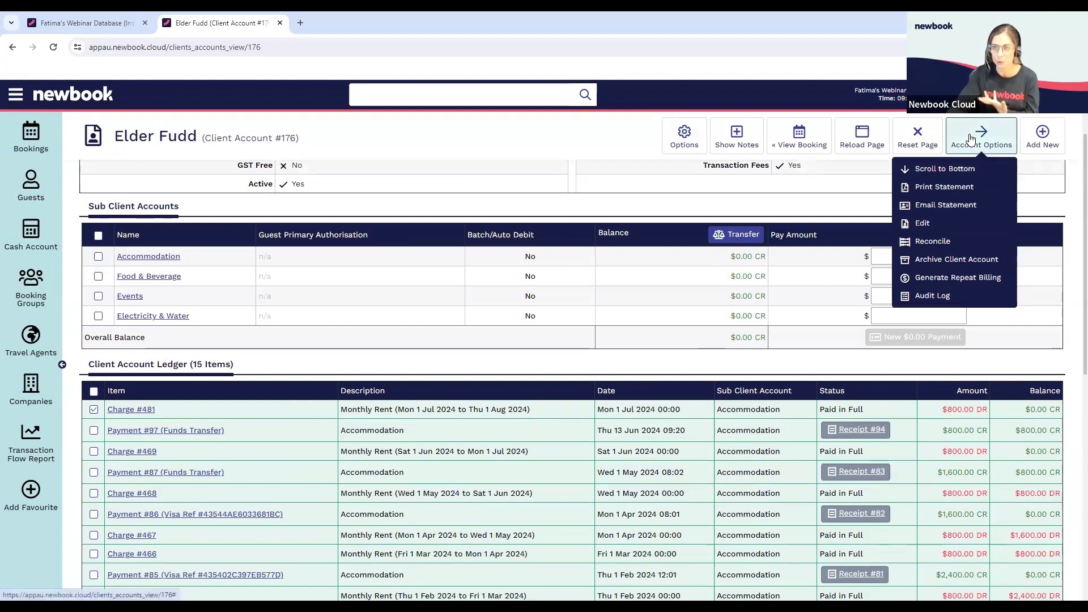
{"action": "left_click", "coordinate": [935, 188]}
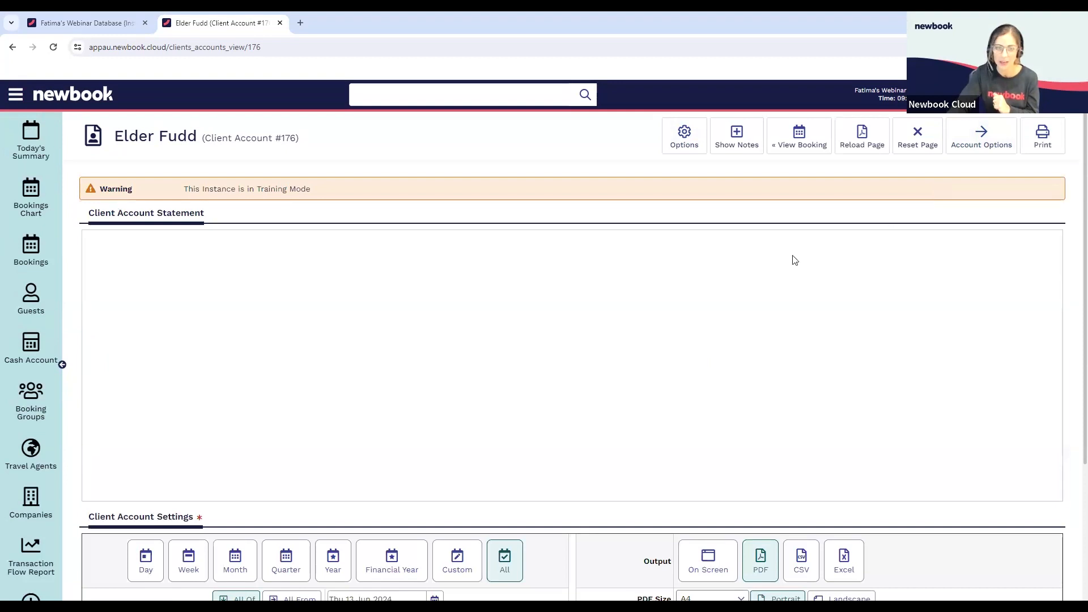
Examine the sub client account balances and the ledger's charges and payments in the PDF statement, along with its display settings
{"action": "scroll", "coordinate": [768, 389], "scroll_direction": "down", "scroll_amount": 3}
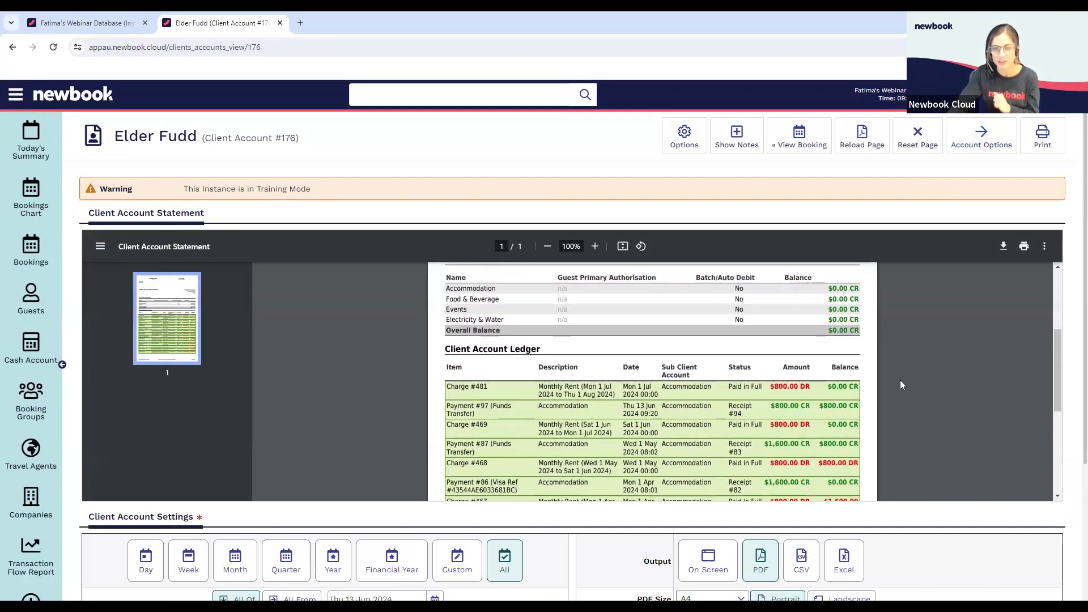
{"action": "scroll", "coordinate": [901, 384], "scroll_direction": "down", "scroll_amount": 1}
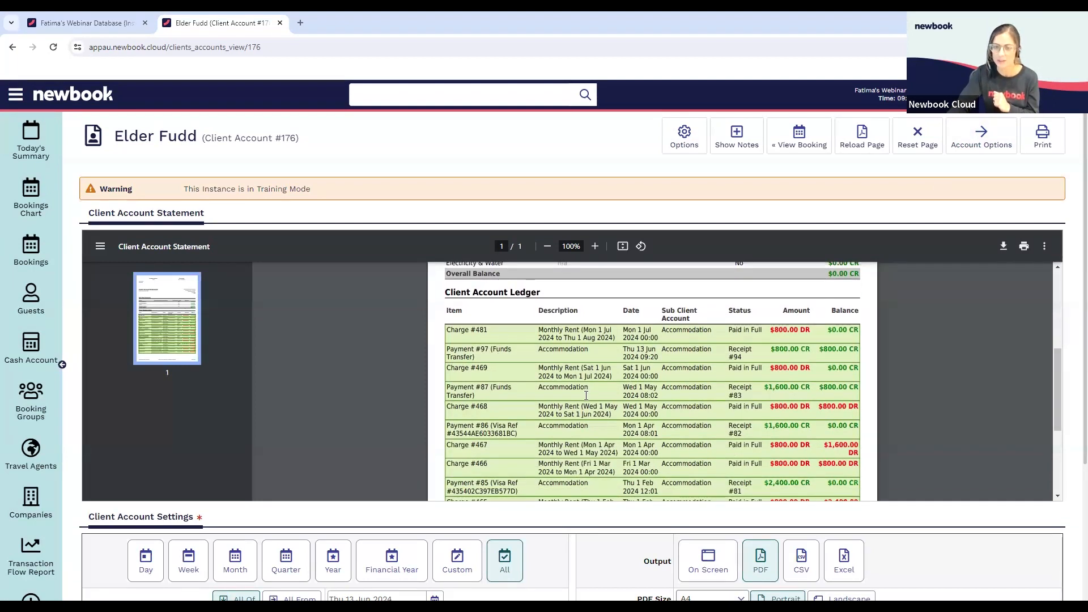
{"action": "scroll", "coordinate": [631, 397], "scroll_direction": "down", "scroll_amount": 4}
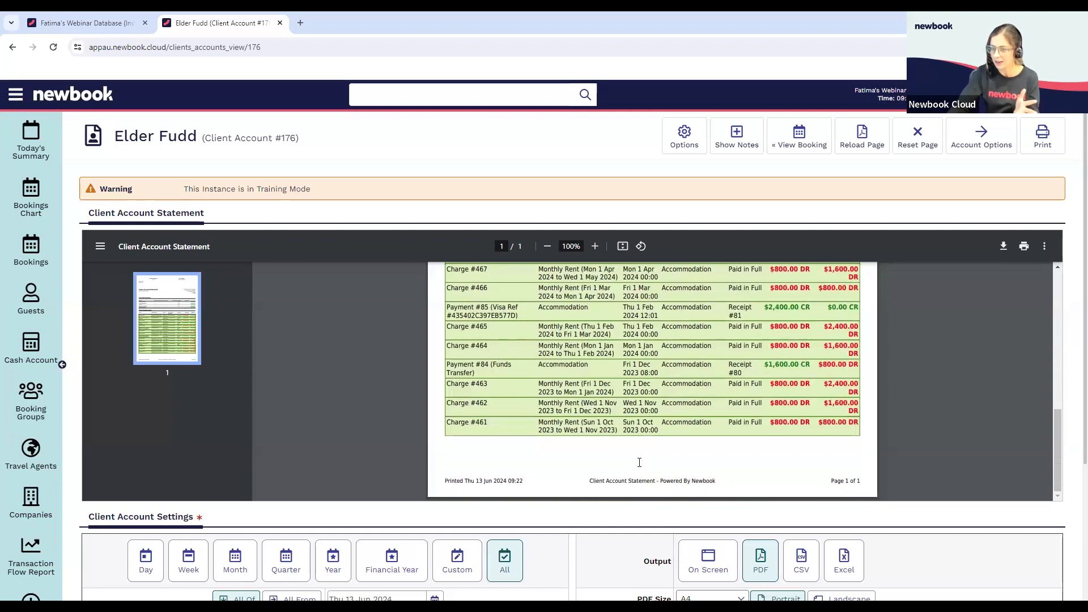
{"action": "scroll", "coordinate": [834, 333], "scroll_direction": "up", "scroll_amount": 3}
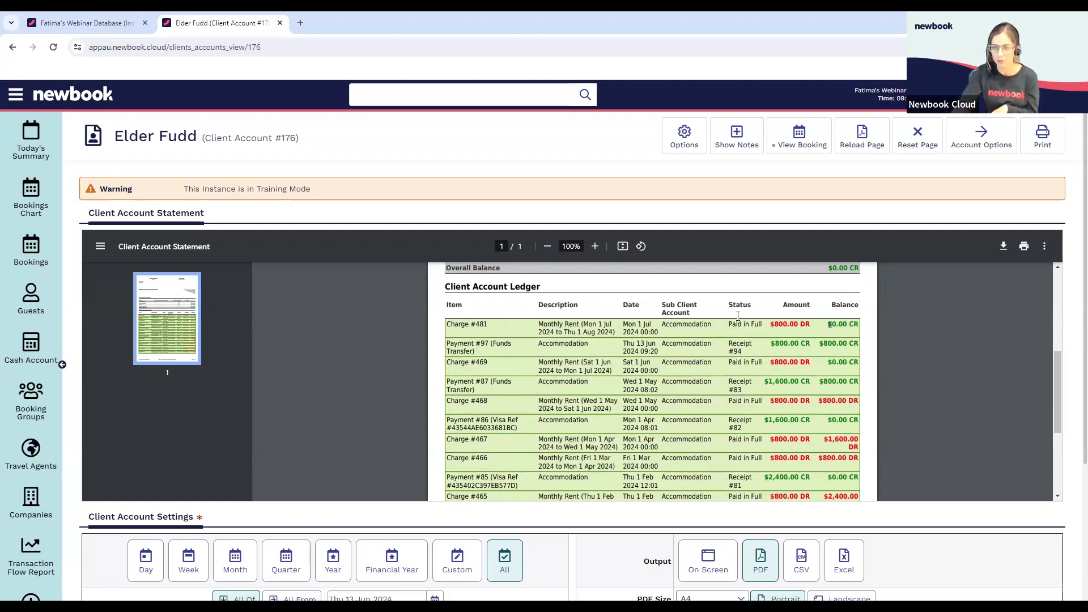
{"action": "scroll", "coordinate": [781, 324], "scroll_direction": "up", "scroll_amount": 1}
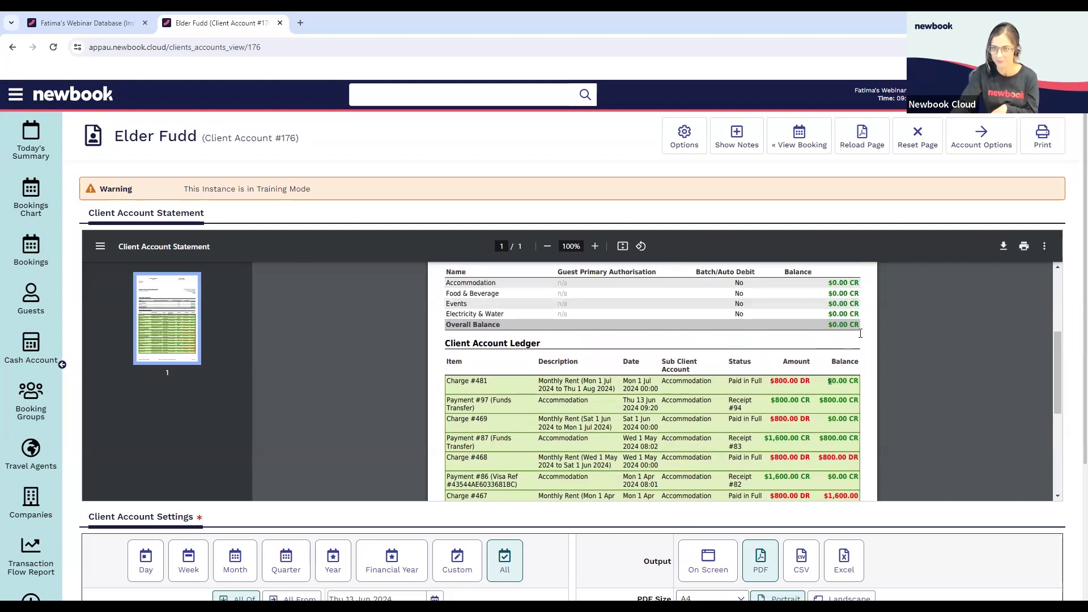
{"action": "scroll", "coordinate": [727, 254], "scroll_direction": "down", "scroll_amount": 2}
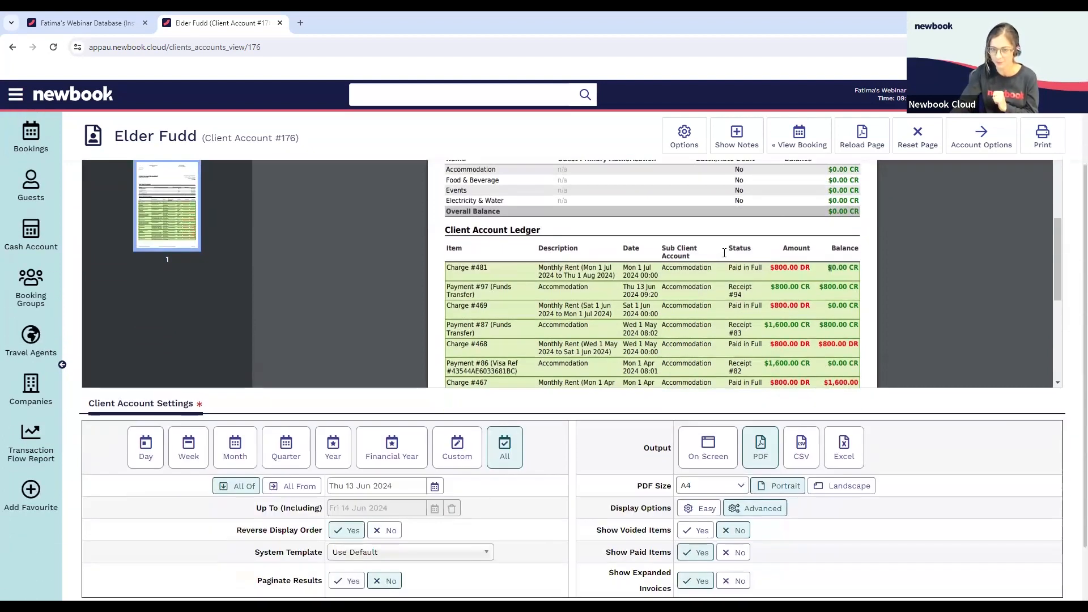
{"action": "scroll", "coordinate": [725, 252], "scroll_direction": "down", "scroll_amount": 2}
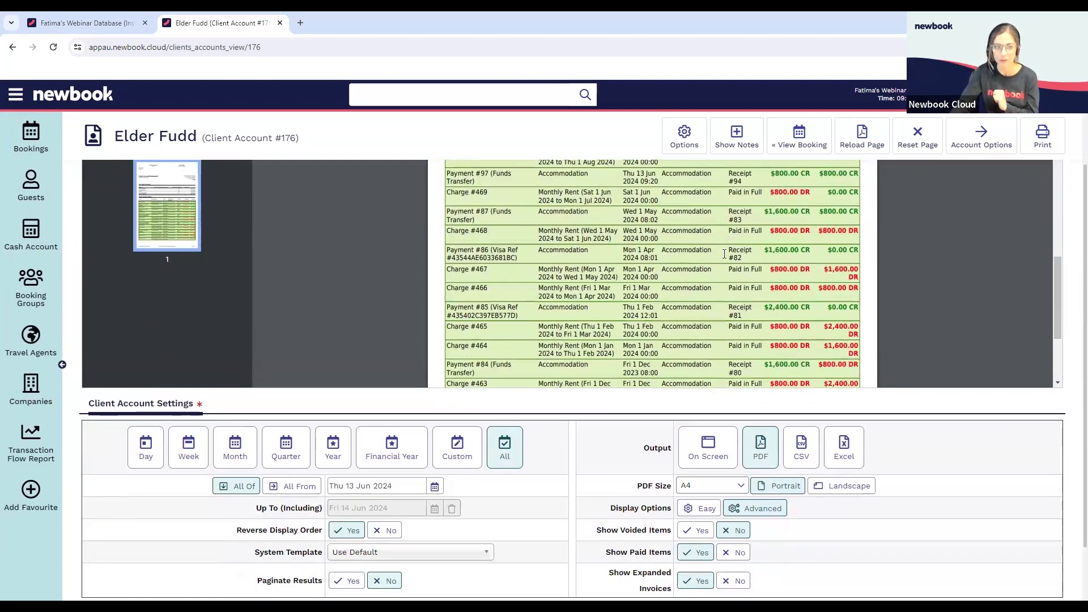
{"action": "scroll", "coordinate": [290, 280], "scroll_direction": "up", "scroll_amount": 3}
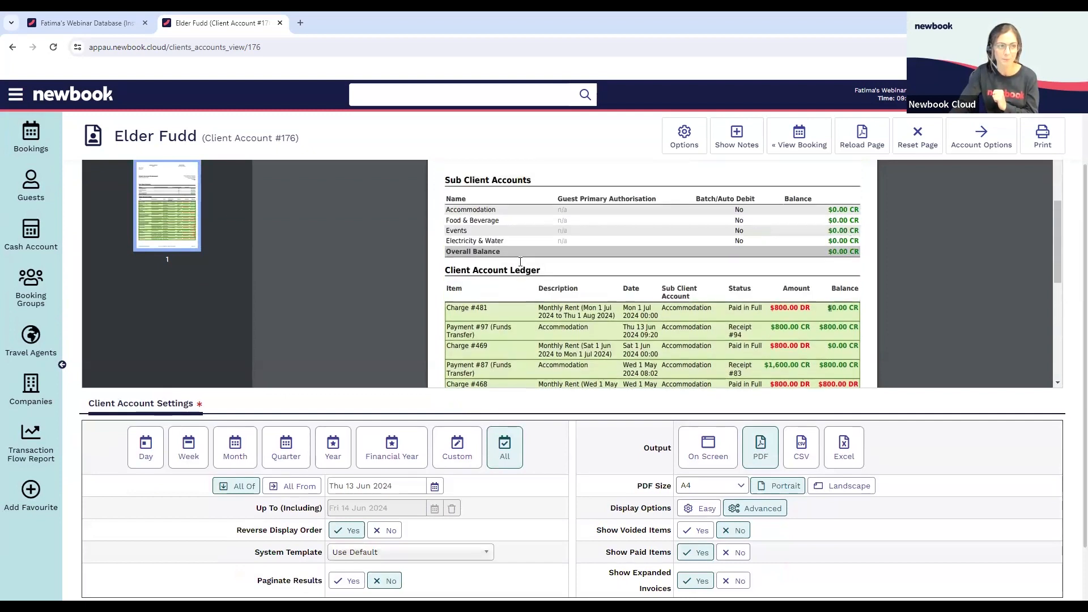
Open the Cash Account and examine its sub client account balances, daily ledger and Client Account Settings
{"action": "left_click", "coordinate": [37, 238]}
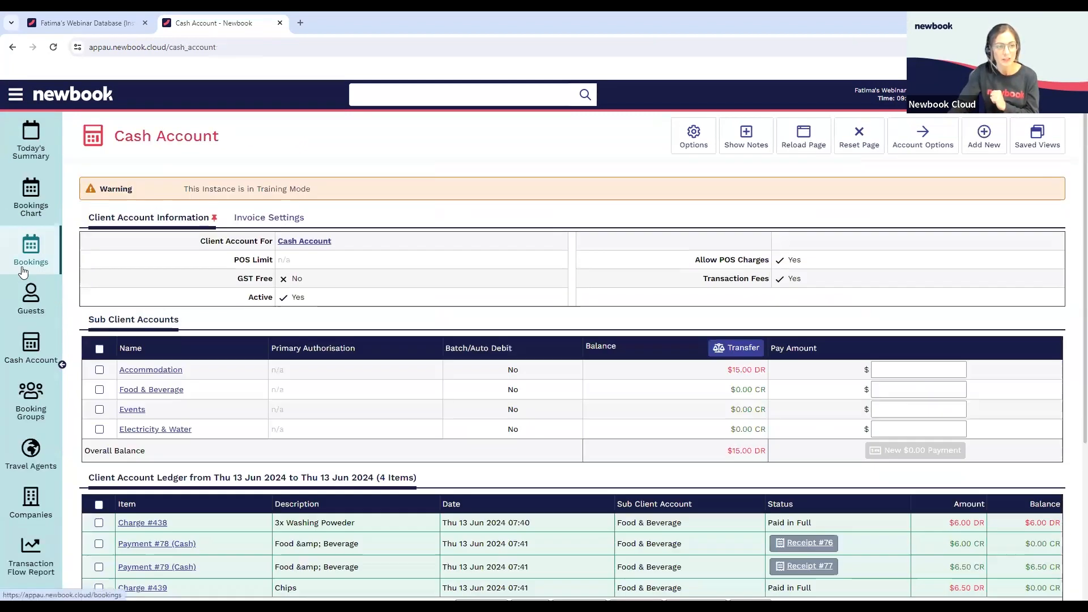
{"action": "left_click", "coordinate": [40, 343]}
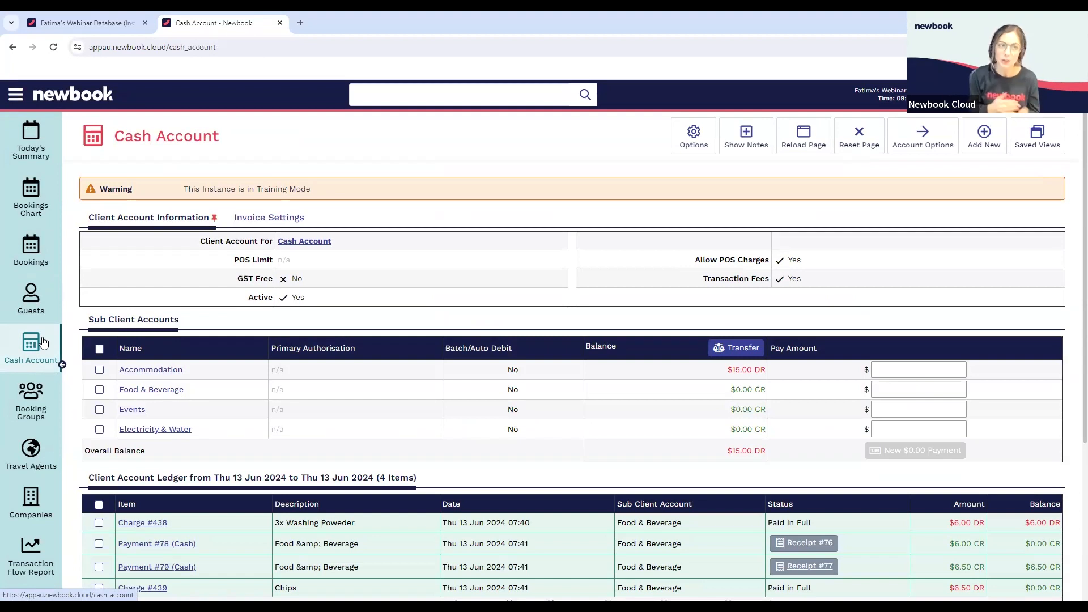
{"action": "scroll", "coordinate": [682, 332], "scroll_direction": "down", "scroll_amount": 2}
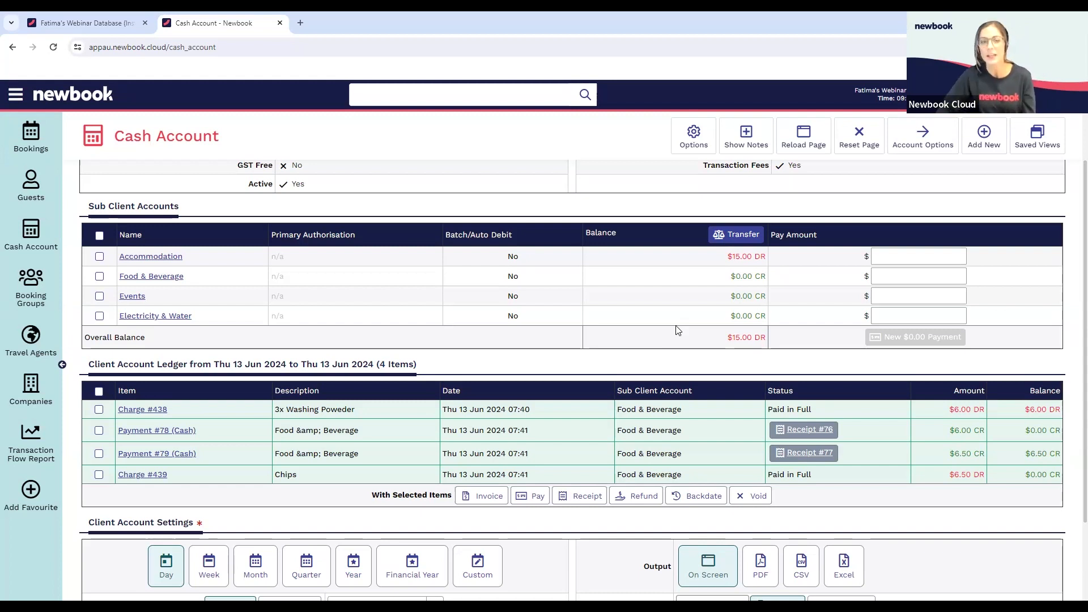
{"action": "scroll", "coordinate": [635, 320], "scroll_direction": "down", "scroll_amount": 2}
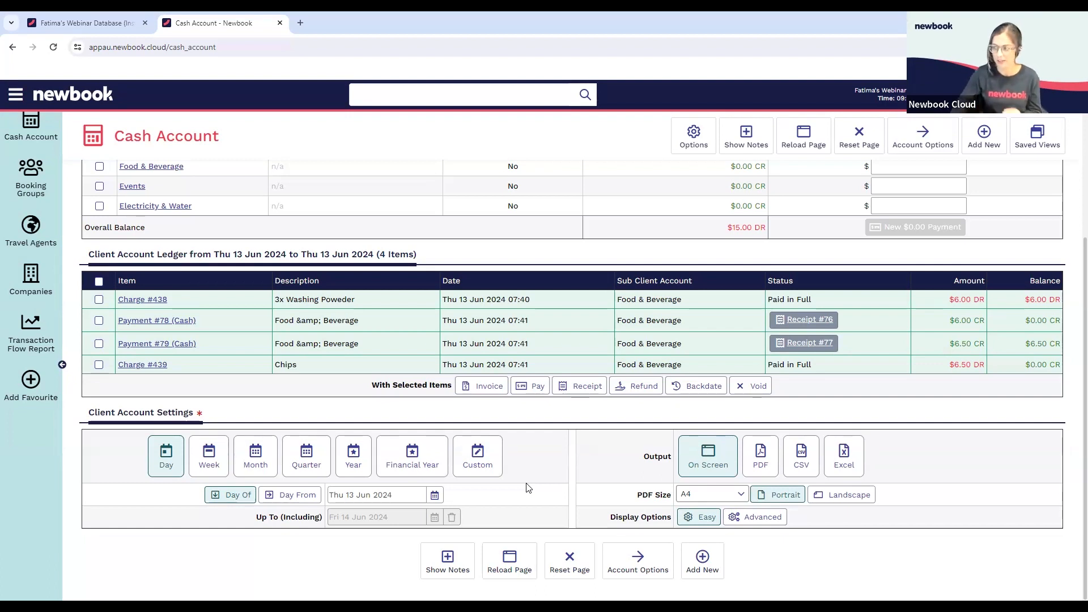
Compare the Cash Account's Overall Balance with the running balance of the last charge in the daily ledger
{"action": "scroll", "coordinate": [565, 426], "scroll_direction": "up", "scroll_amount": 1}
{"action": "scroll", "coordinate": [565, 426], "scroll_direction": "up", "scroll_amount": 1}
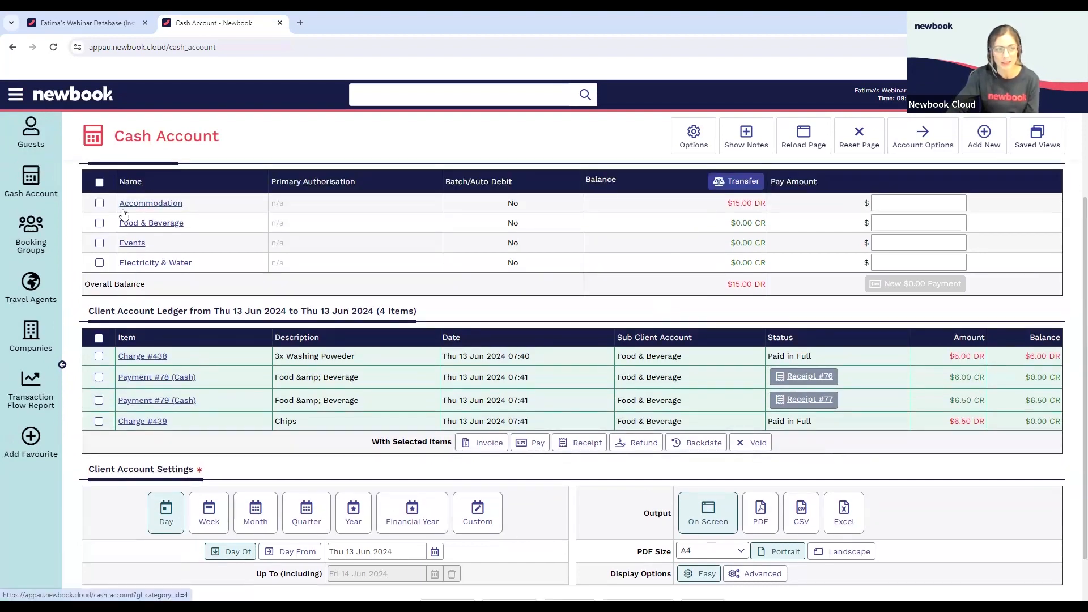
{"action": "left_click_drag", "start_coordinate": [727, 285], "coordinate": [758, 287]}
{"action": "left_click", "coordinate": [759, 289]}
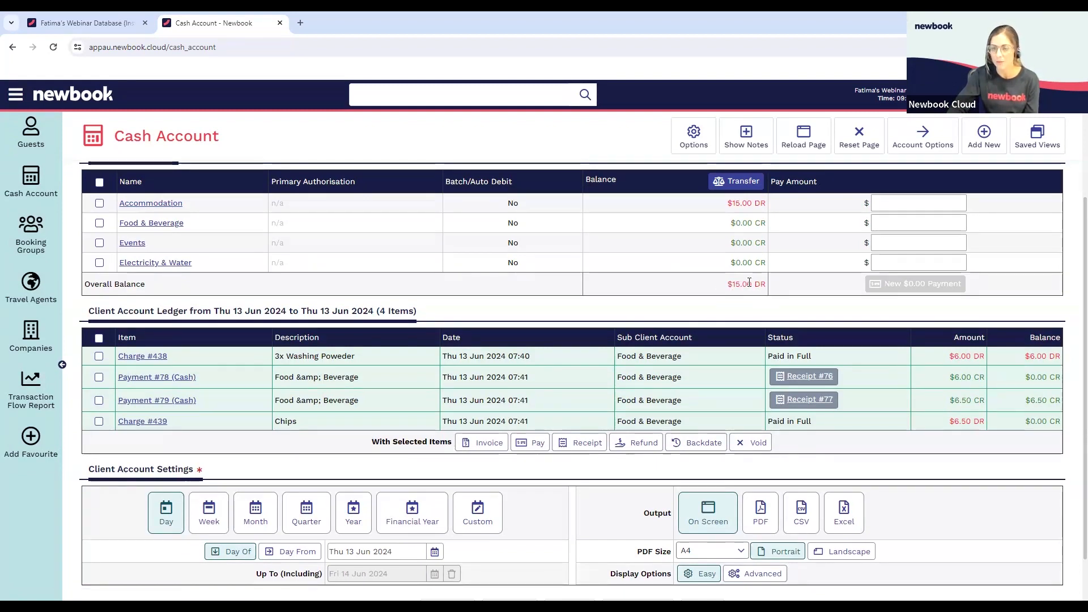
{"action": "left_click_drag", "start_coordinate": [1022, 423], "coordinate": [1050, 429]}
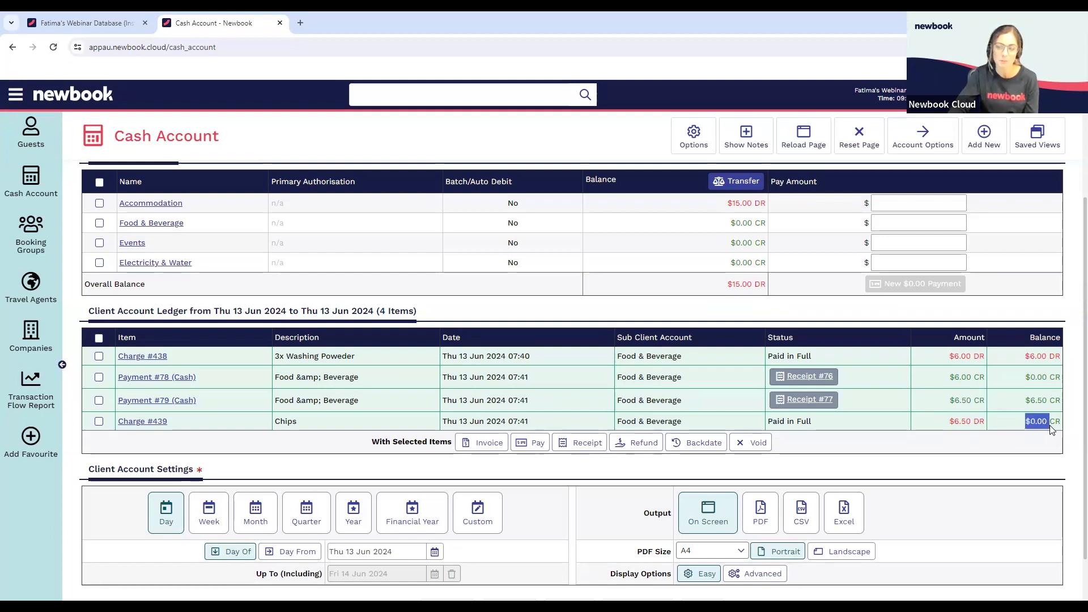
{"action": "left_click", "coordinate": [1030, 422]}
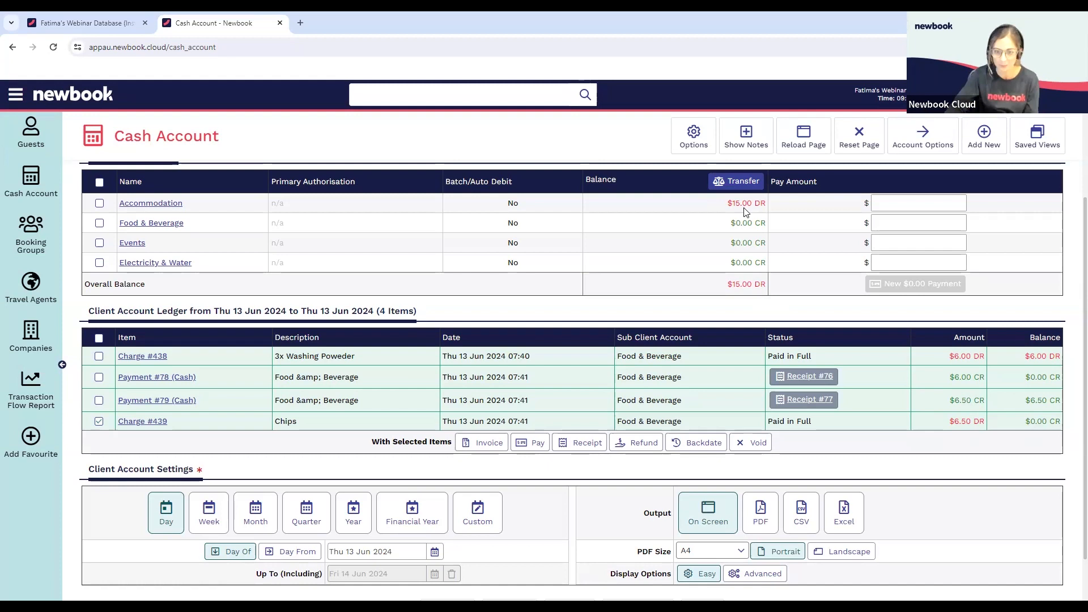
Reload the Cash Account ledger with a custom date range from Wed 1 May 2024 up to Fri 14 Jun 2024
{"action": "scroll", "coordinate": [593, 374], "scroll_direction": "down", "scroll_amount": 1}
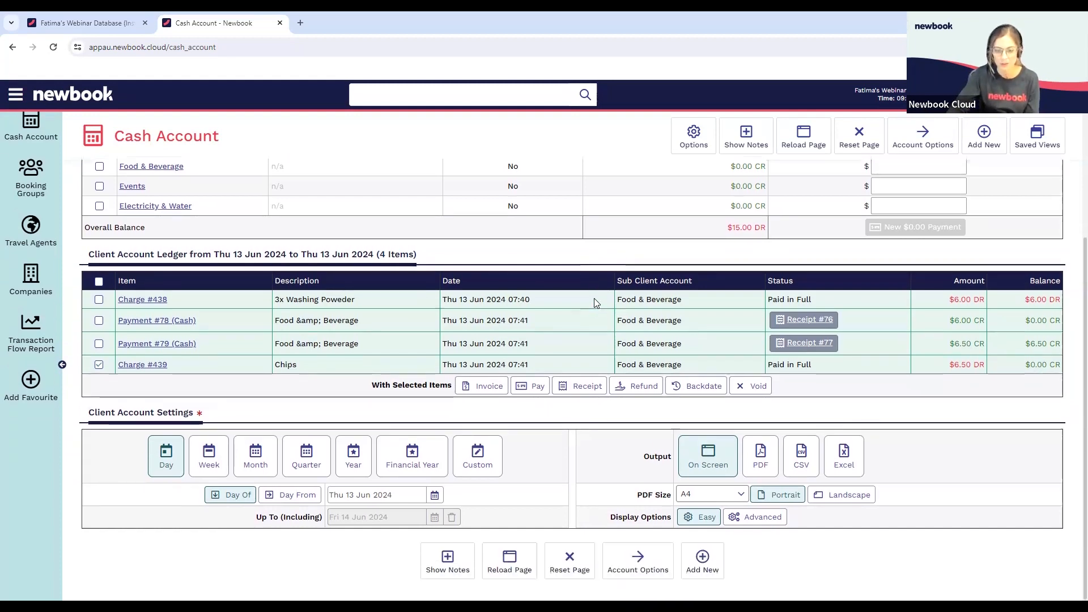
{"action": "left_click", "coordinate": [476, 453]}
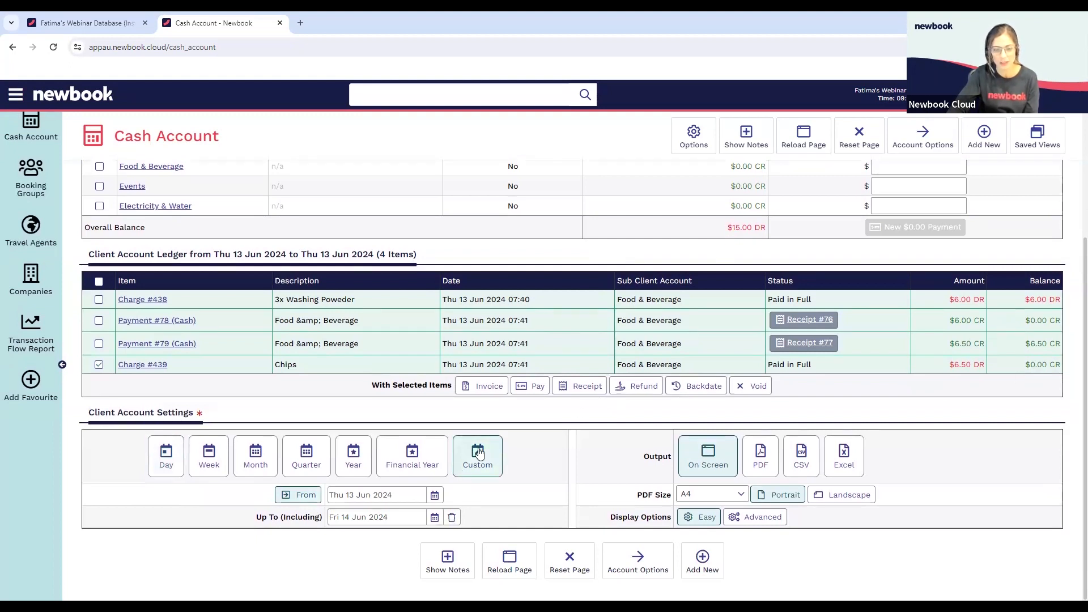
{"action": "left_click", "coordinate": [434, 495]}
{"action": "left_click", "coordinate": [336, 343]}
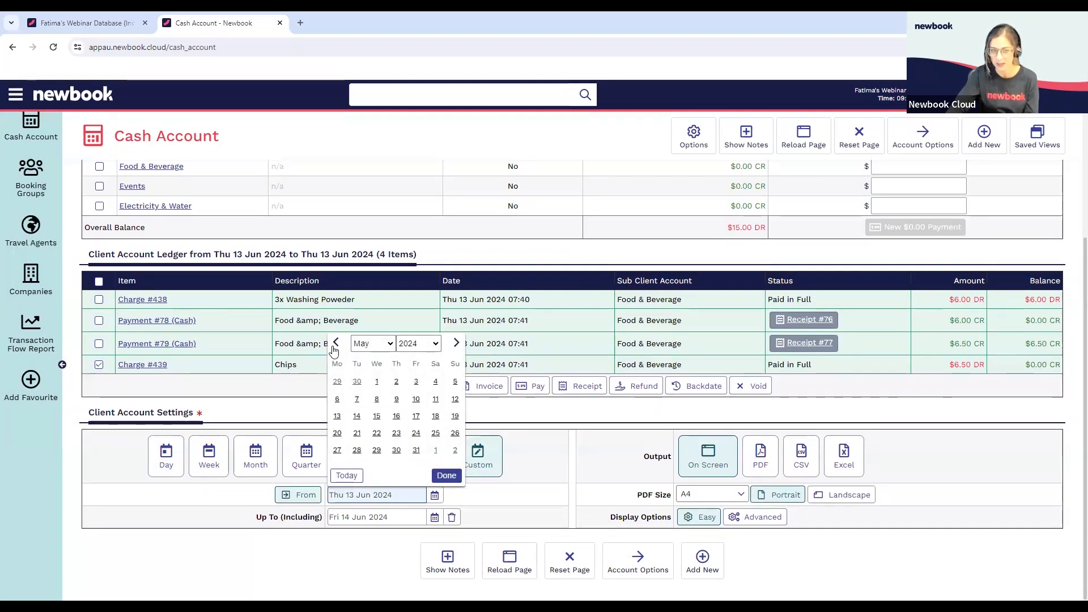
{"action": "left_click", "coordinate": [378, 388]}
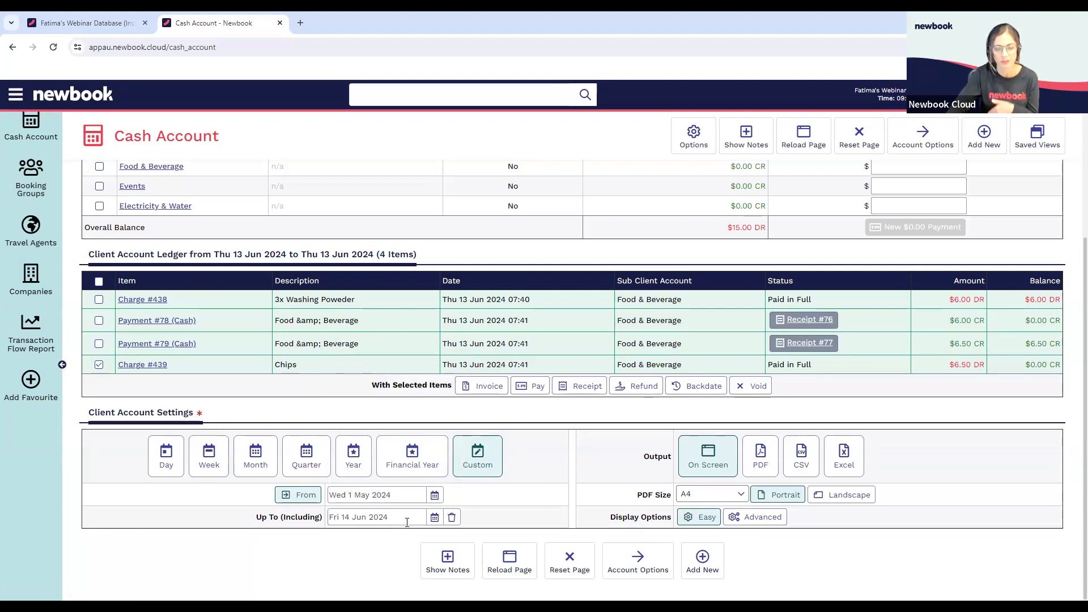
{"action": "left_click", "coordinate": [510, 561]}
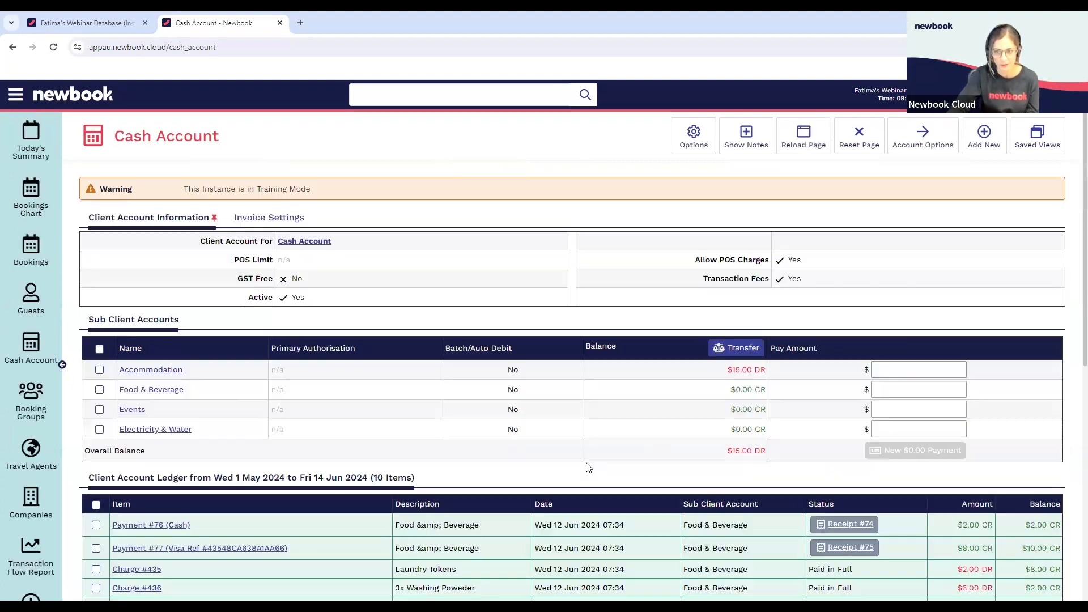
Check the date of the unpaid Accommodation charge and who generated it in its details, returning to the Cash Account
{"action": "scroll", "coordinate": [737, 384], "scroll_direction": "down", "scroll_amount": 3}
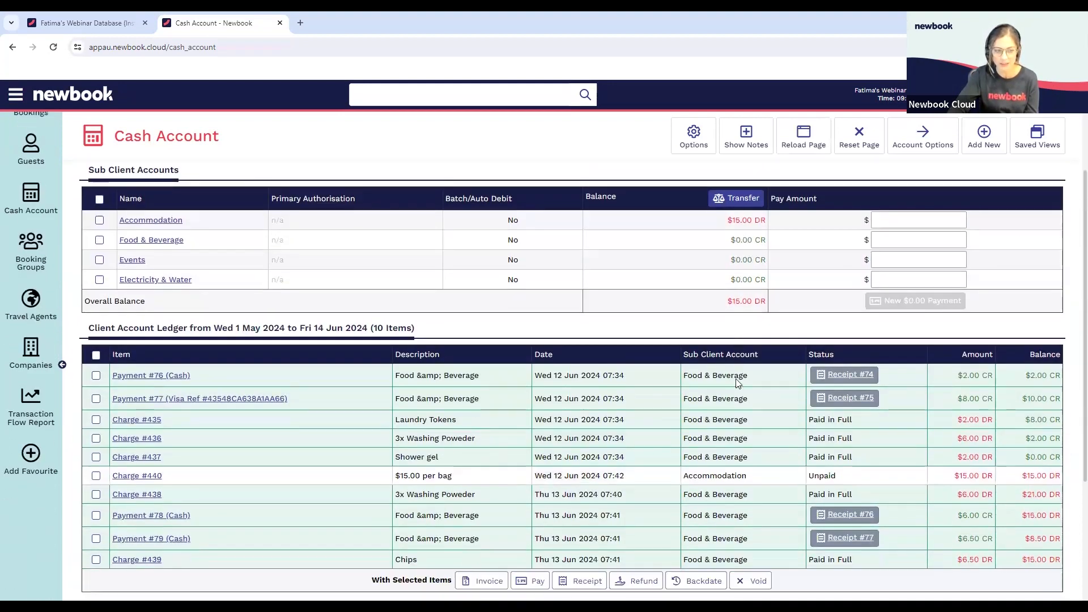
{"action": "scroll", "coordinate": [737, 384], "scroll_direction": "down", "scroll_amount": 2}
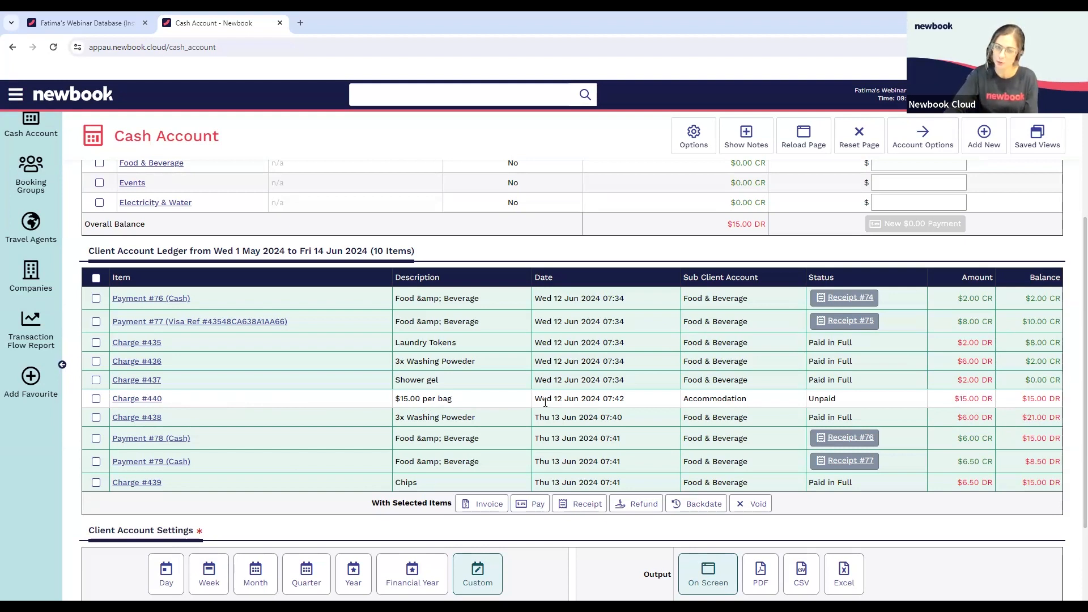
{"action": "left_click_drag", "start_coordinate": [535, 398], "coordinate": [567, 395]}
{"action": "left_click", "coordinate": [567, 394]}
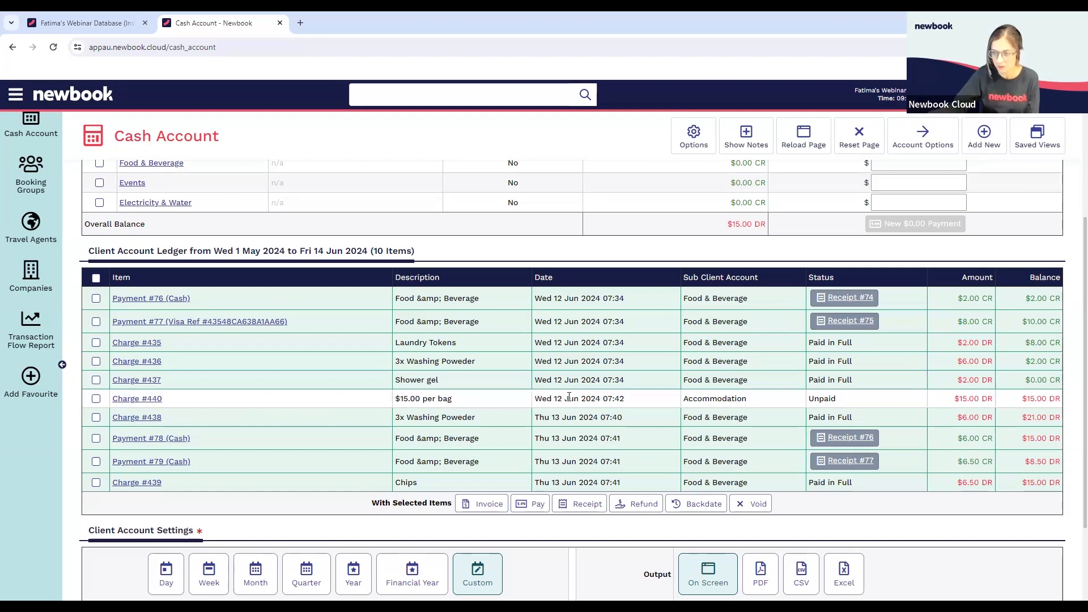
{"action": "left_click", "coordinate": [150, 400]}
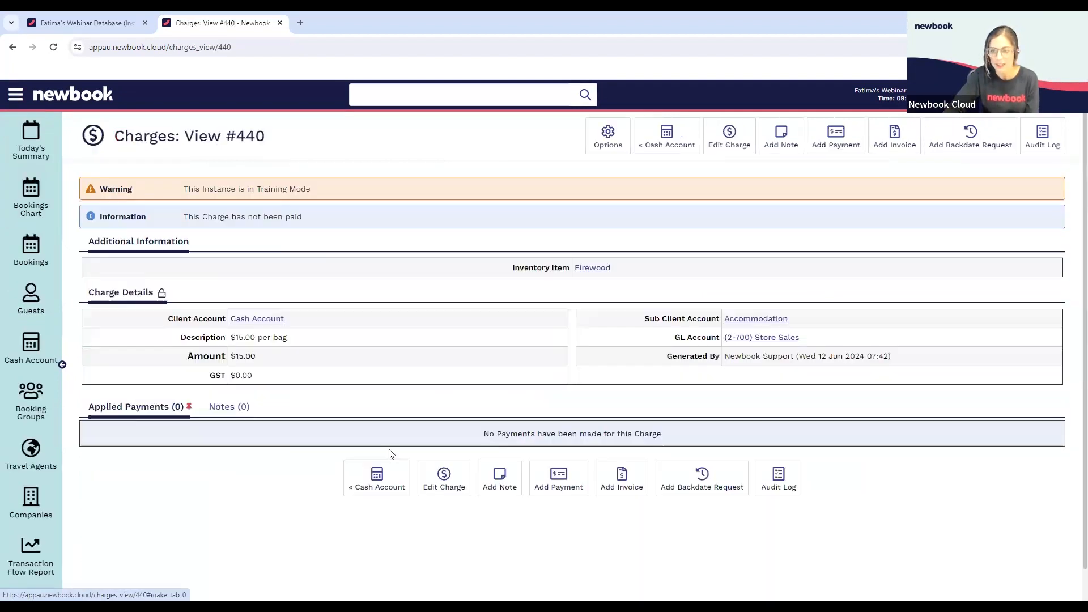
{"action": "left_click_drag", "start_coordinate": [725, 357], "coordinate": [794, 360]}
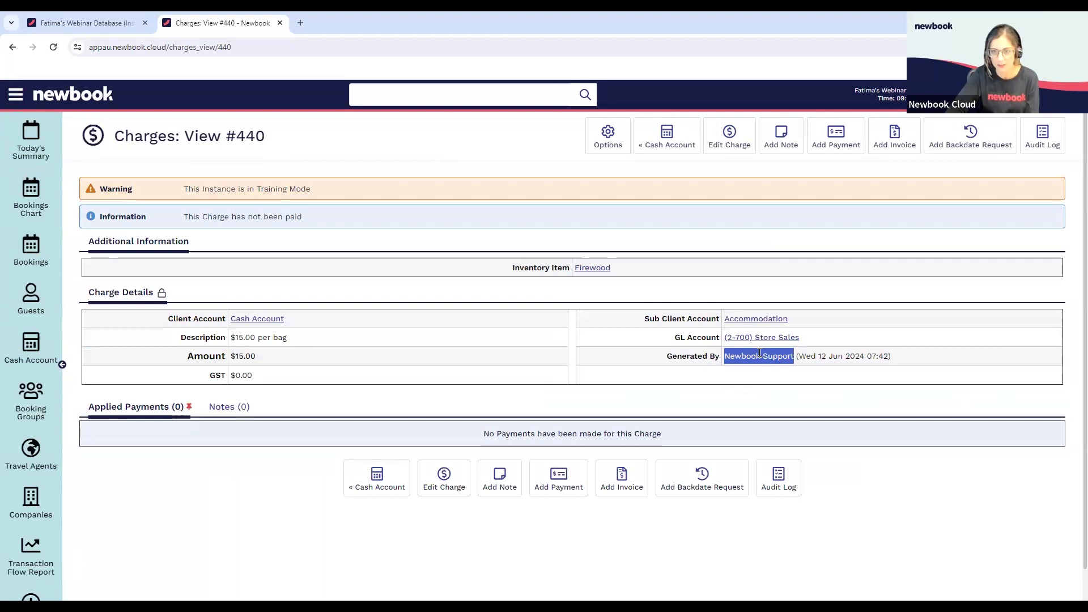
{"action": "left_click", "coordinate": [663, 141]}
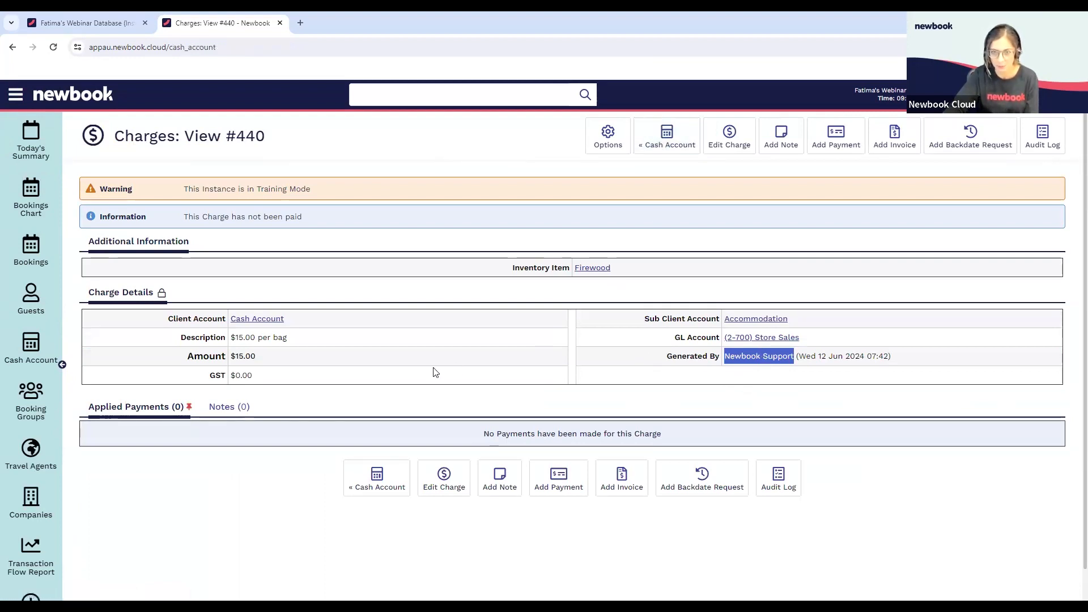
Void the unpaid "$15.00 per bag" Accommodation charge with the void reason "Change of Mind"
{"action": "scroll", "coordinate": [155, 430], "scroll_direction": "down", "scroll_amount": 4}
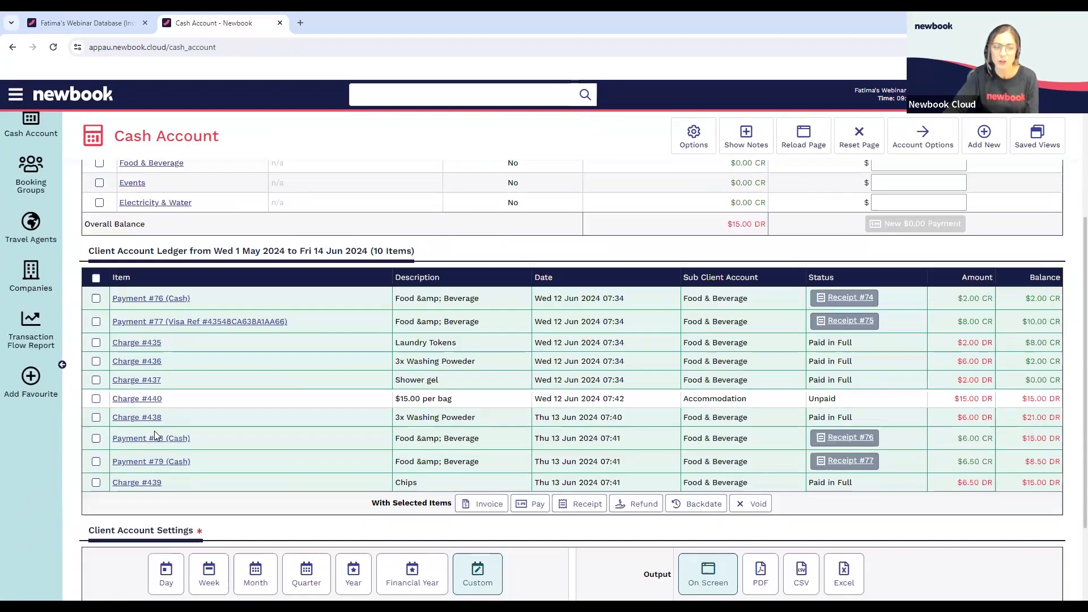
{"action": "left_click", "coordinate": [95, 399]}
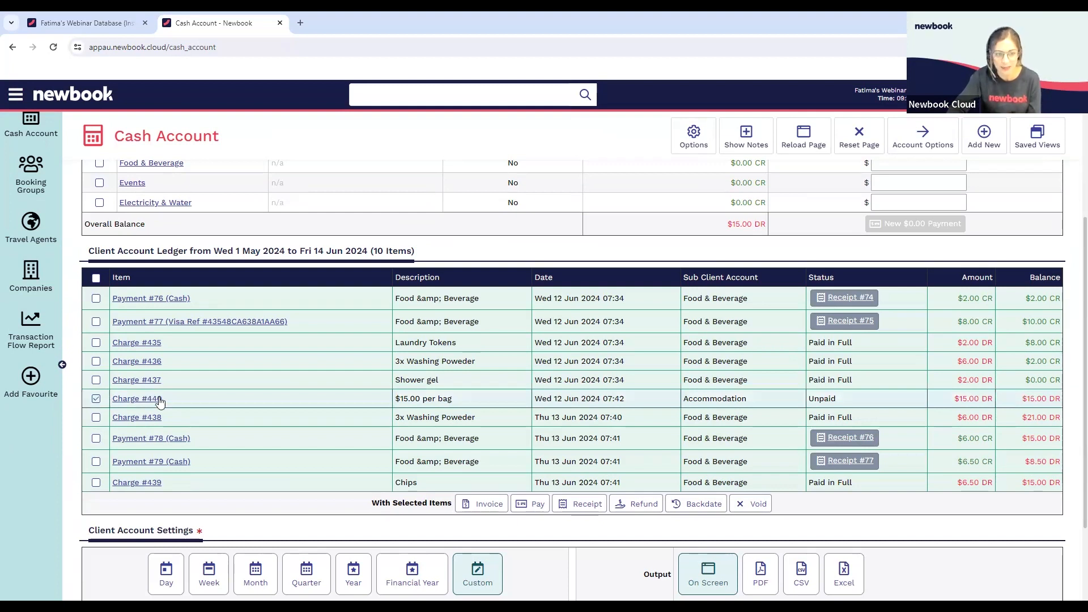
{"action": "left_click", "coordinate": [755, 504]}
{"action": "left_click", "coordinate": [414, 238]}
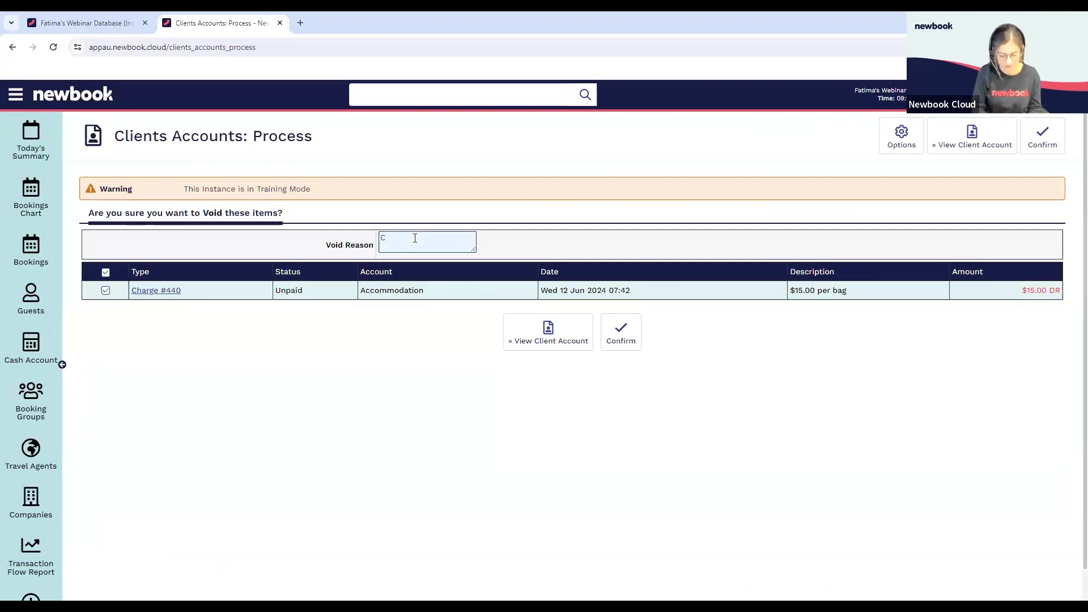
{"action": "type", "text": "Change of Mind"}
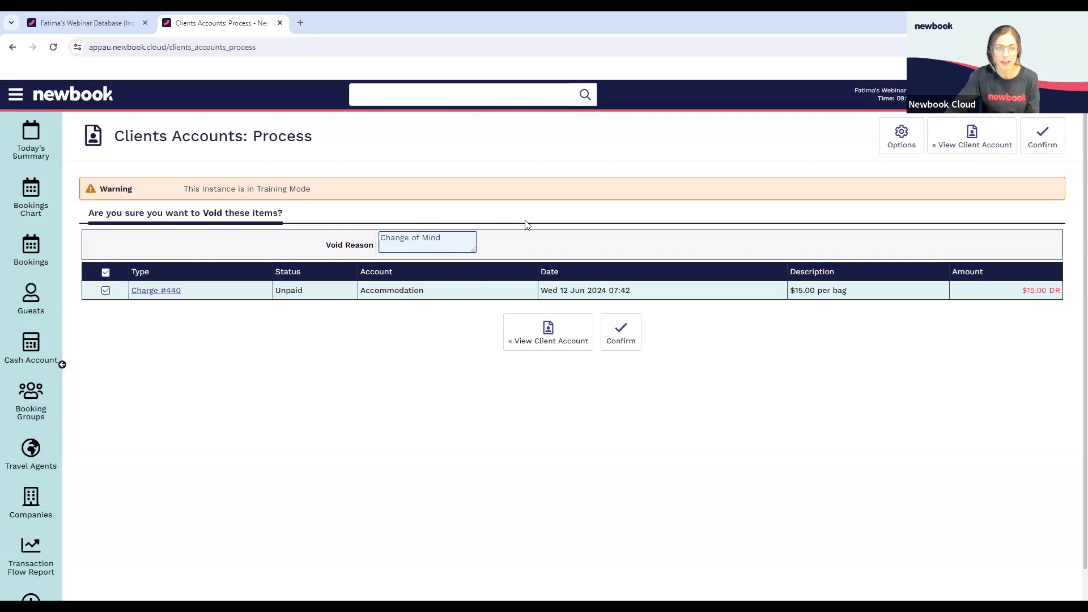
{"action": "left_click", "coordinate": [629, 338]}
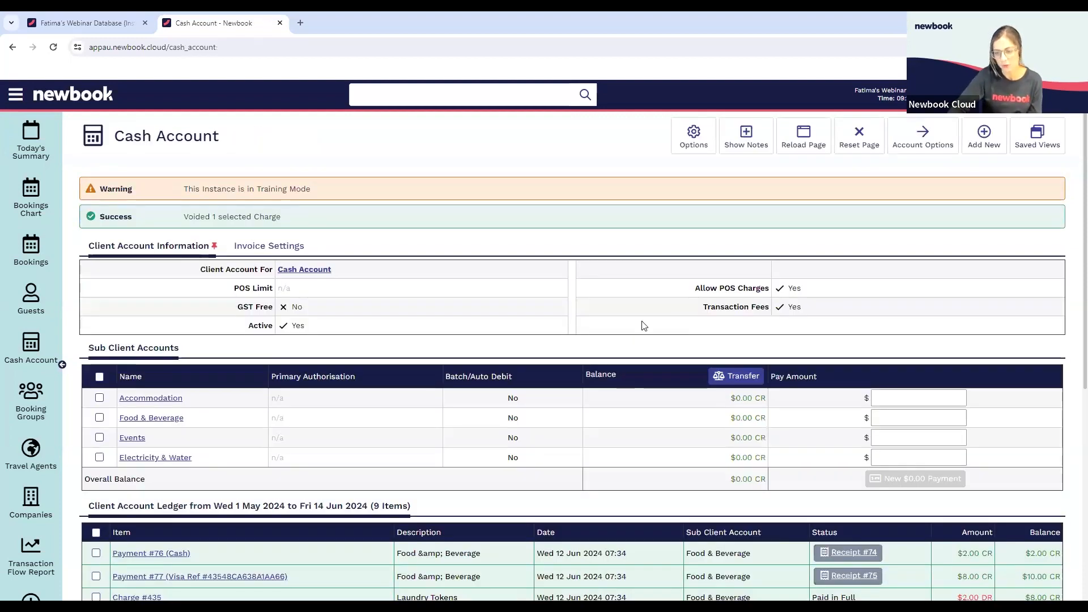
Turn on Show Voided Items in the advanced display options and reload the Cash Account ledger
{"action": "scroll", "coordinate": [644, 363], "scroll_direction": "down", "scroll_amount": 3}
{"action": "scroll", "coordinate": [644, 361], "scroll_direction": "down", "scroll_amount": 1}
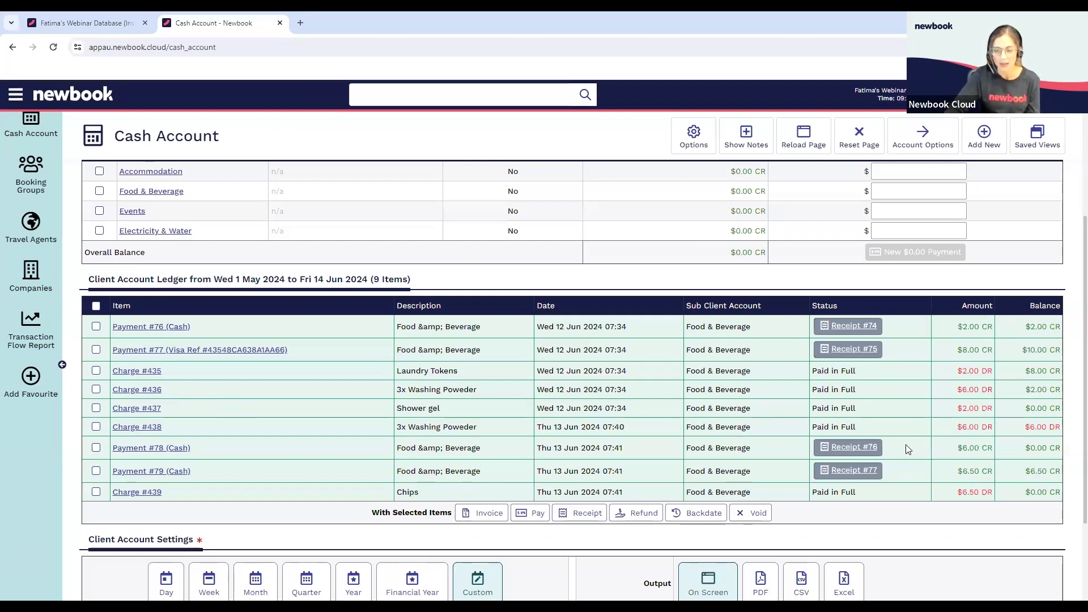
{"action": "scroll", "coordinate": [909, 450], "scroll_direction": "down", "scroll_amount": 3}
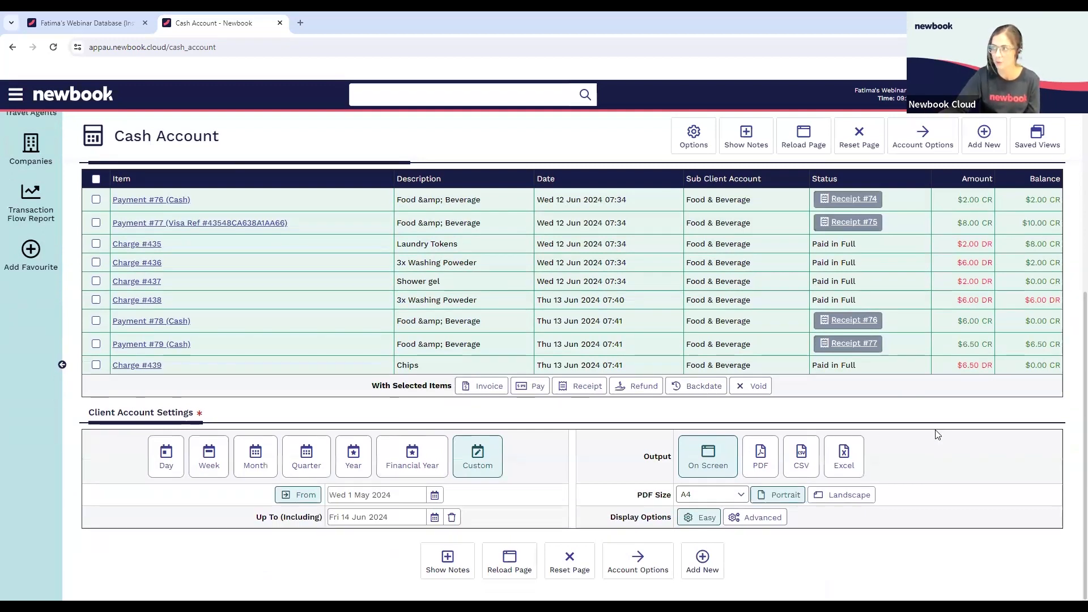
{"action": "left_click", "coordinate": [761, 519]}
{"action": "scroll", "coordinate": [762, 520], "scroll_direction": "down", "scroll_amount": 2}
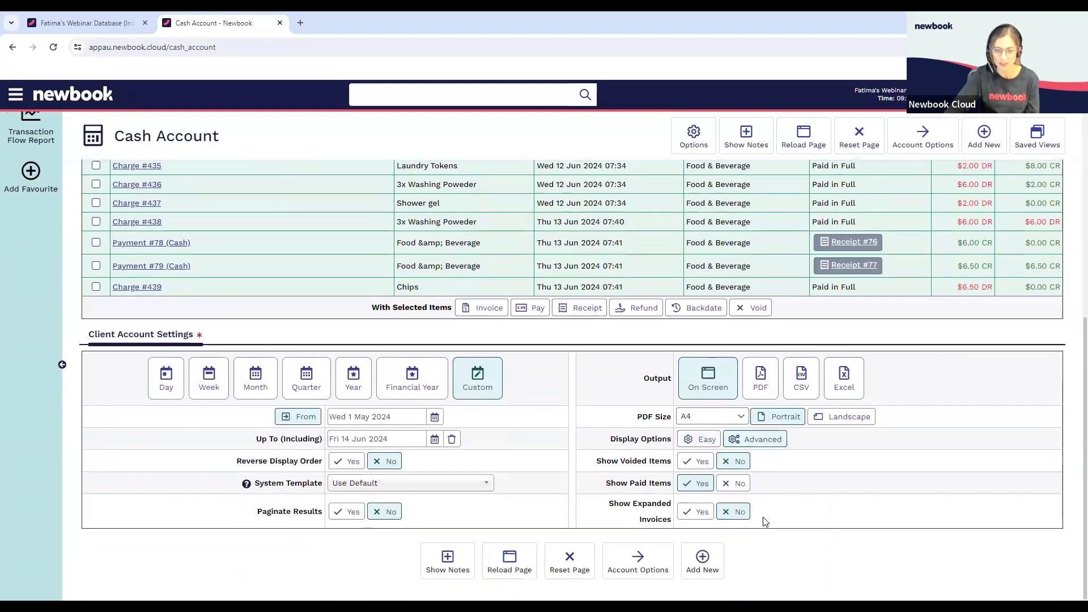
{"action": "left_click_drag", "start_coordinate": [597, 461], "coordinate": [672, 464]}
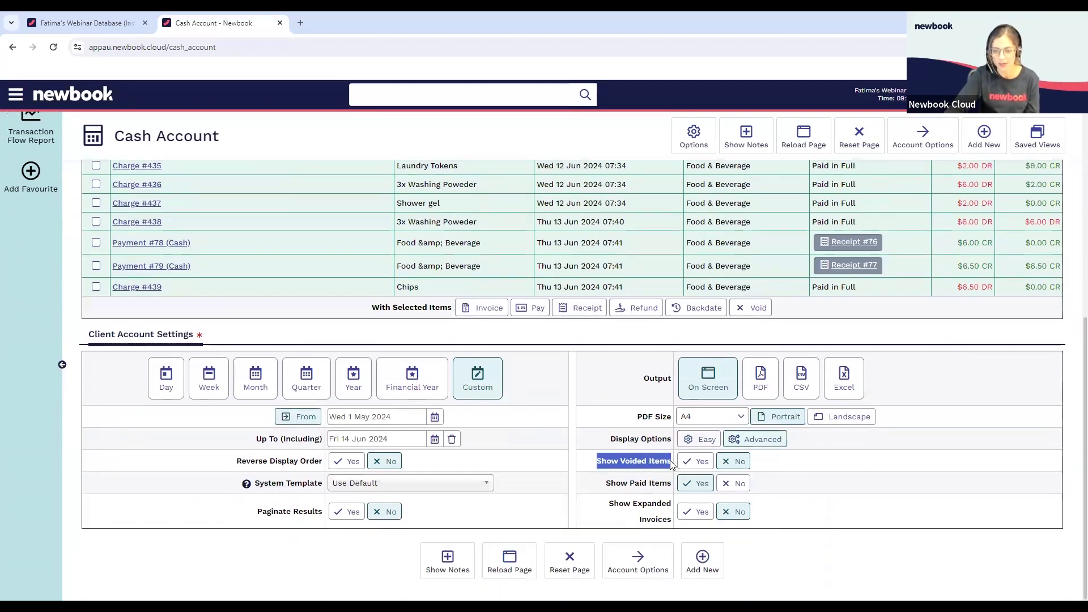
{"action": "left_click", "coordinate": [703, 466]}
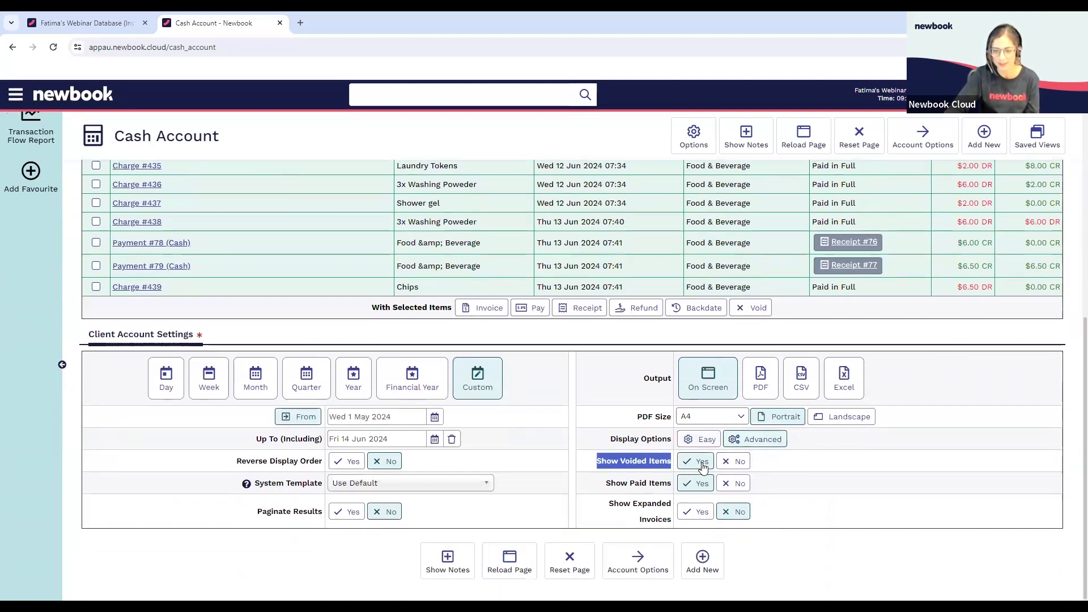
{"action": "left_click", "coordinate": [509, 560]}
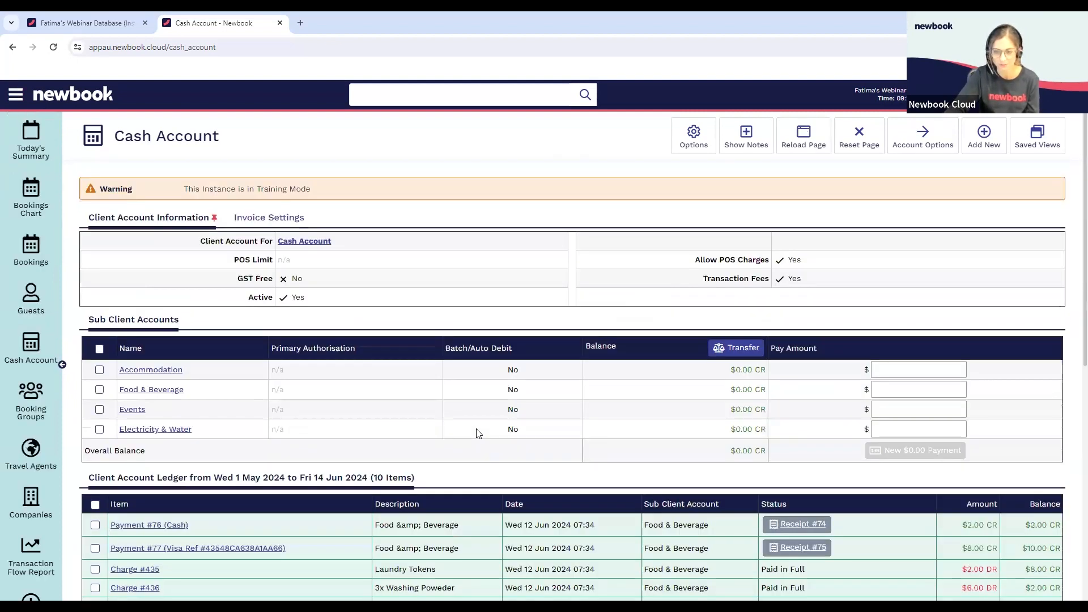
Compare the original date of the voided Accommodation charge with the void date in its status
{"action": "scroll", "coordinate": [479, 434], "scroll_direction": "down", "scroll_amount": 4}
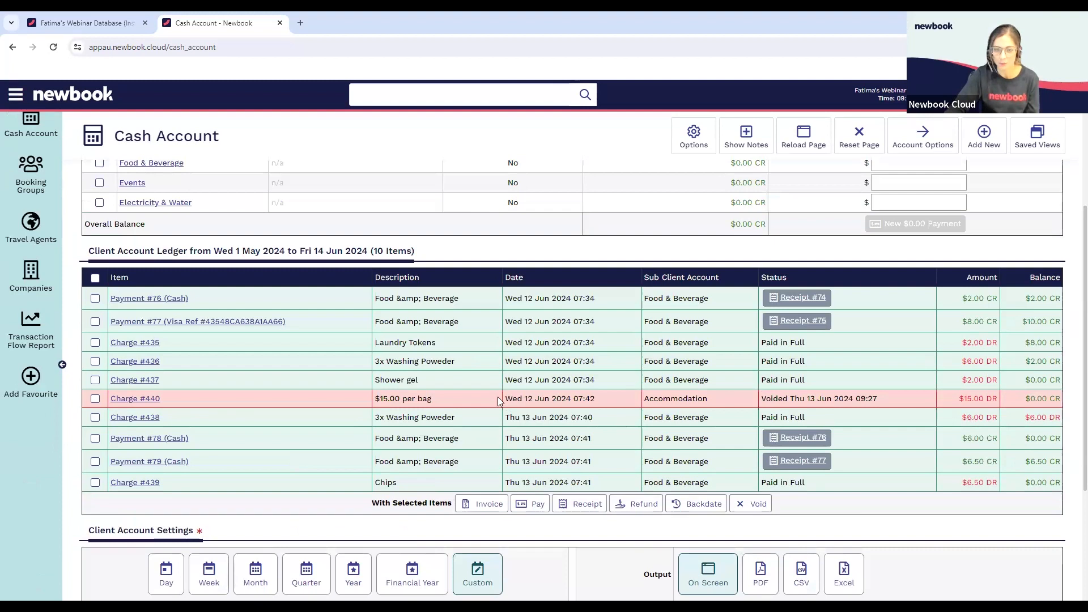
{"action": "left_click_drag", "start_coordinate": [507, 399], "coordinate": [555, 400]}
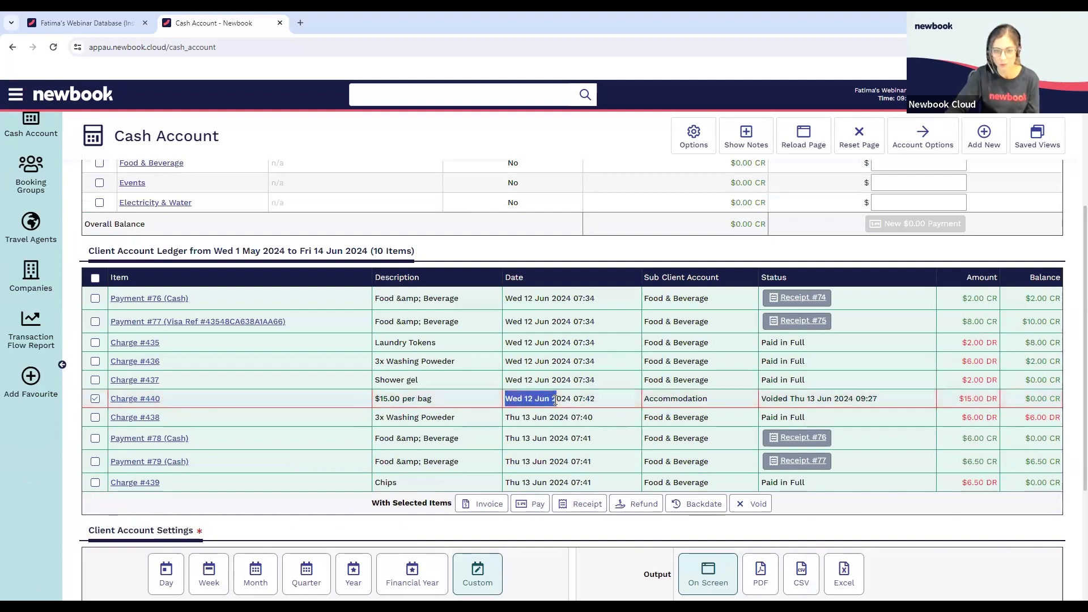
{"action": "left_click_drag", "start_coordinate": [783, 399], "coordinate": [835, 399]}
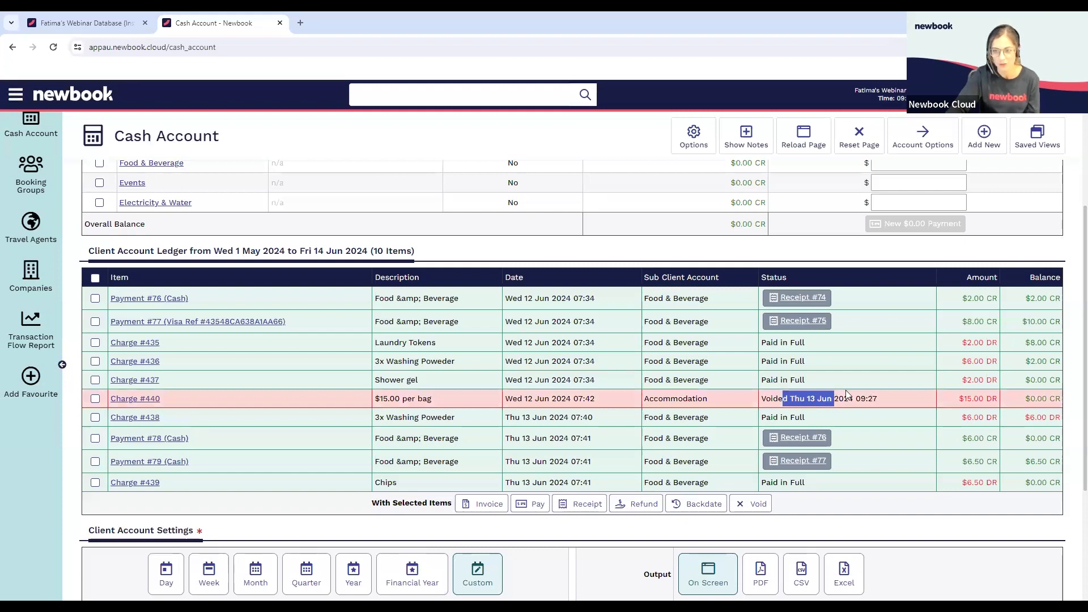
{"action": "left_click", "coordinate": [862, 400]}
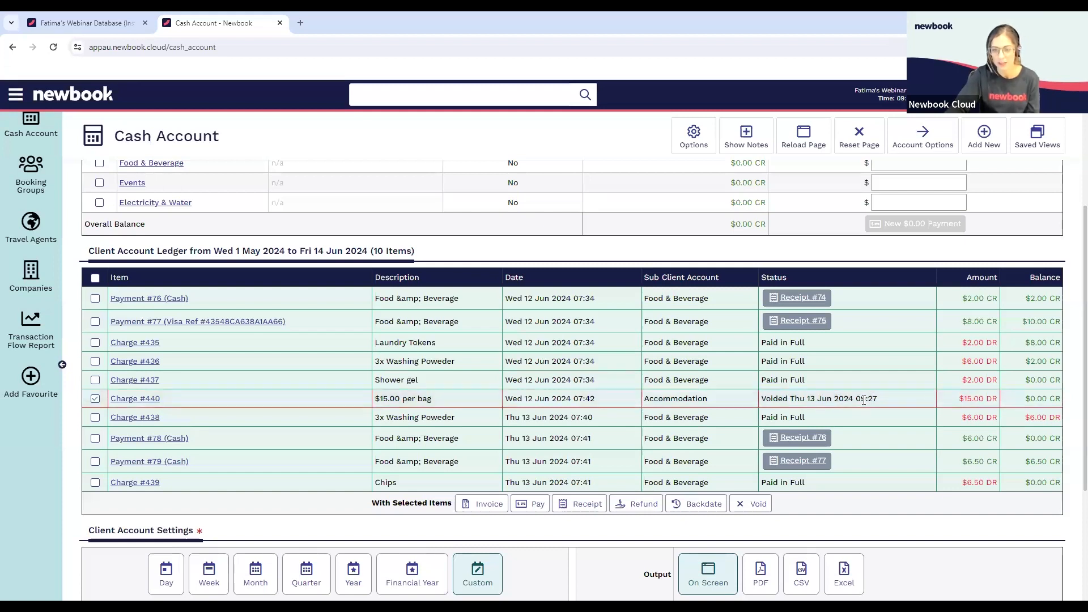
{"action": "left_click", "coordinate": [531, 399]}
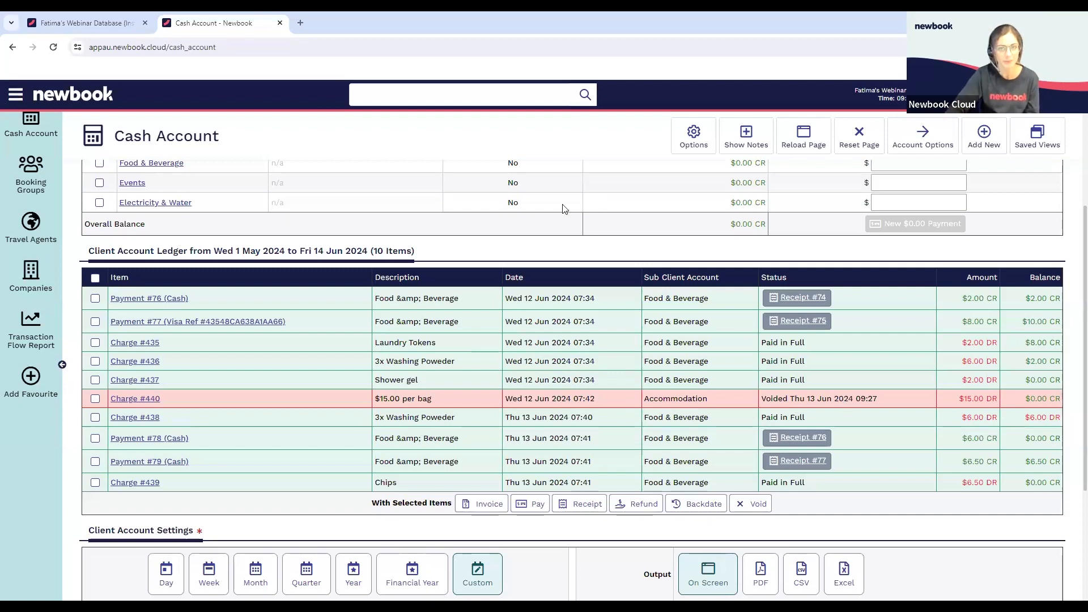
{"action": "scroll", "coordinate": [564, 209], "scroll_direction": "up", "scroll_amount": 2}
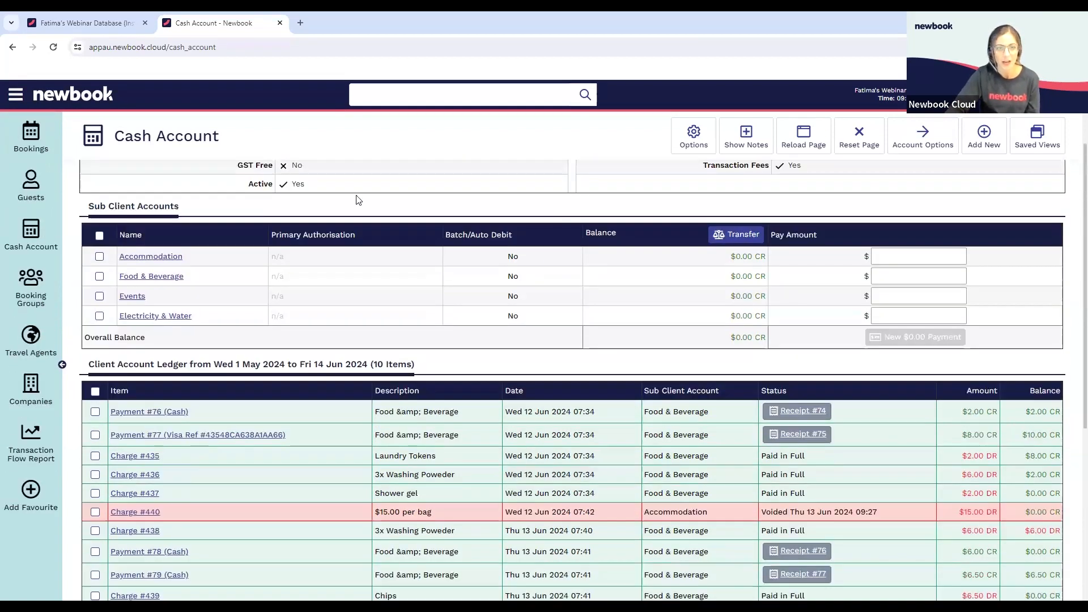
{"action": "scroll", "coordinate": [358, 203], "scroll_direction": "up", "scroll_amount": 2}
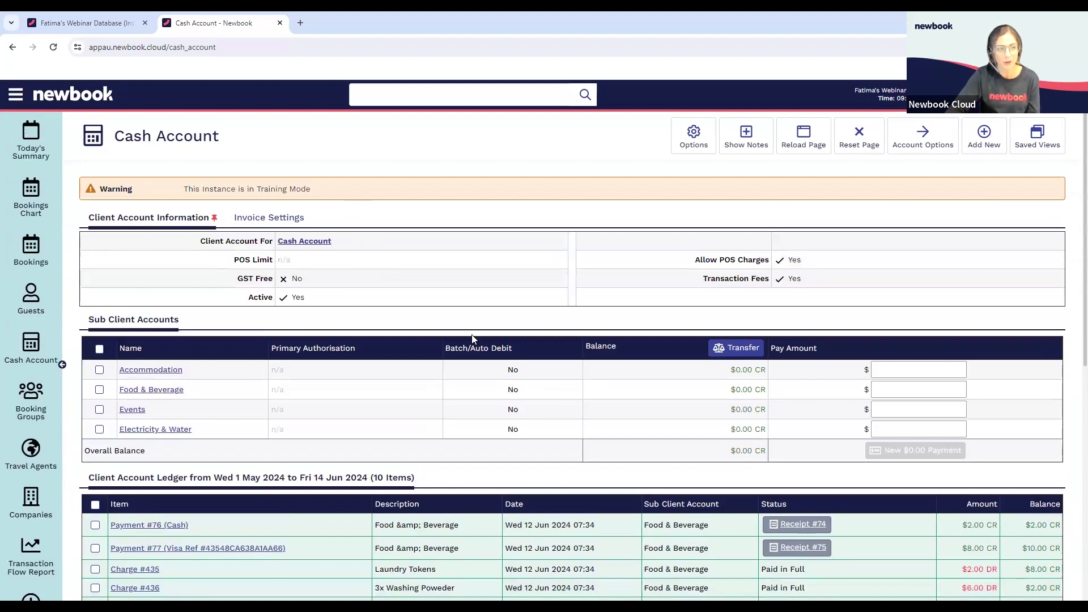
Open the three-night booking on Tent site 85 from the Bookings Chart
{"action": "left_click", "coordinate": [26, 202]}
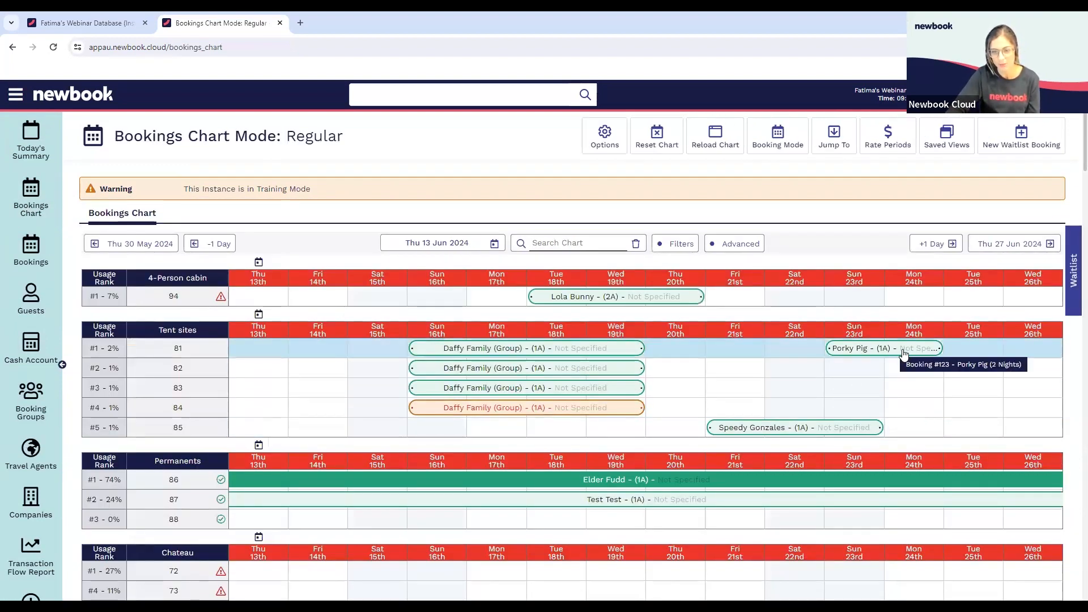
{"action": "left_click", "coordinate": [533, 242]}
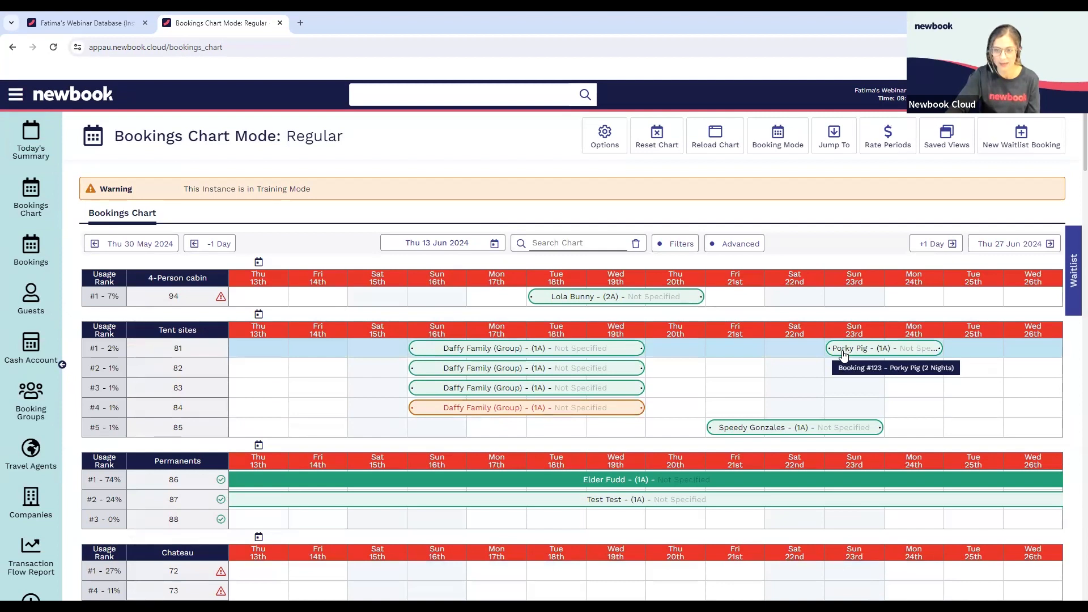
{"action": "left_click", "coordinate": [791, 431]}
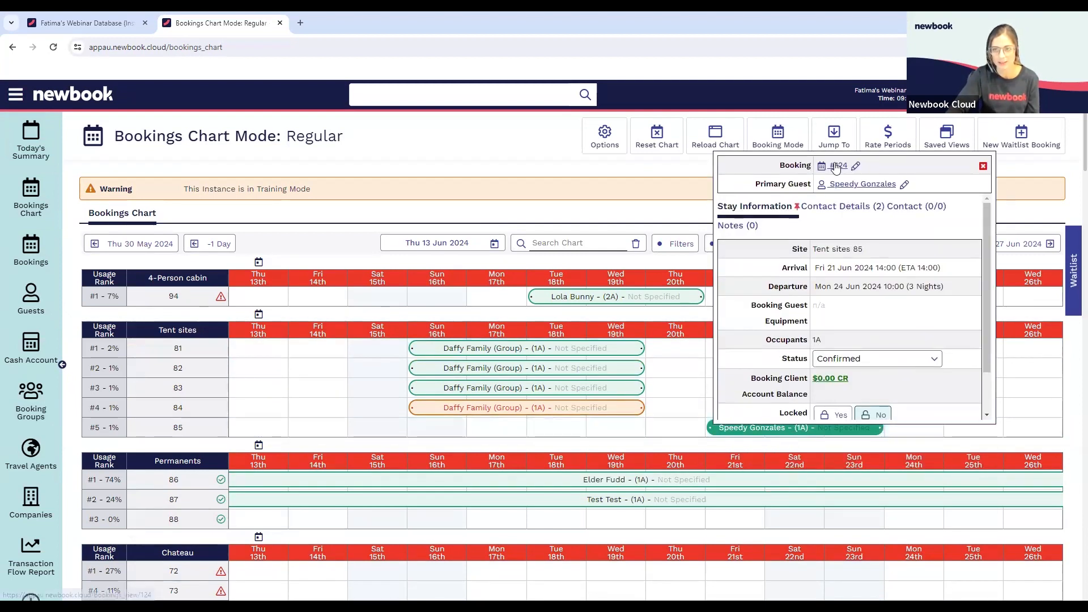
{"action": "left_click", "coordinate": [837, 165]}
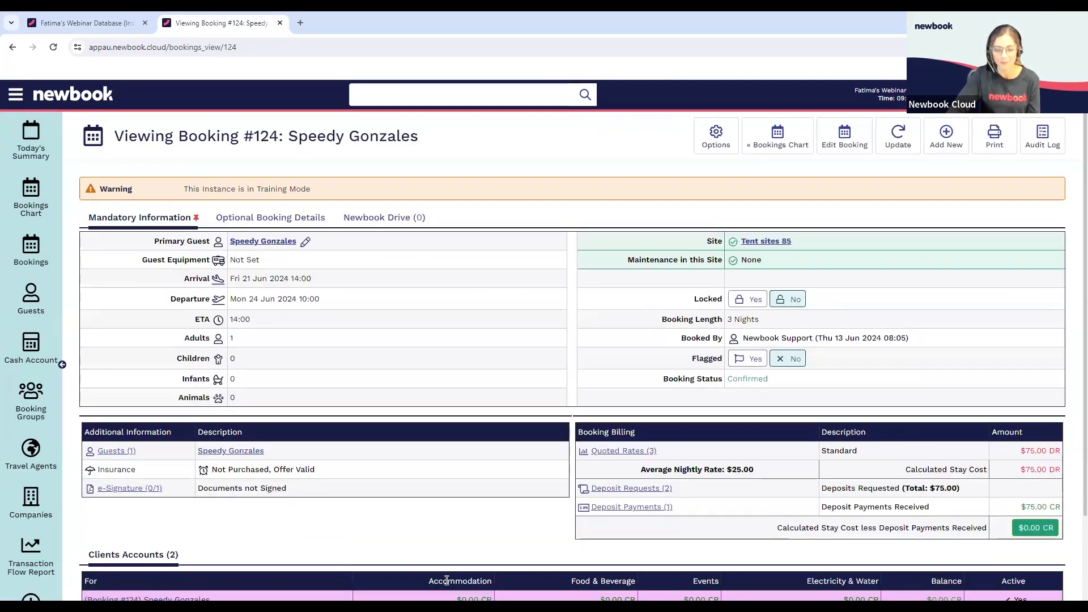
Cancel the Tent site 85 booking with the cancellation reason "Change of Plans"
{"action": "left_click", "coordinate": [913, 142]}
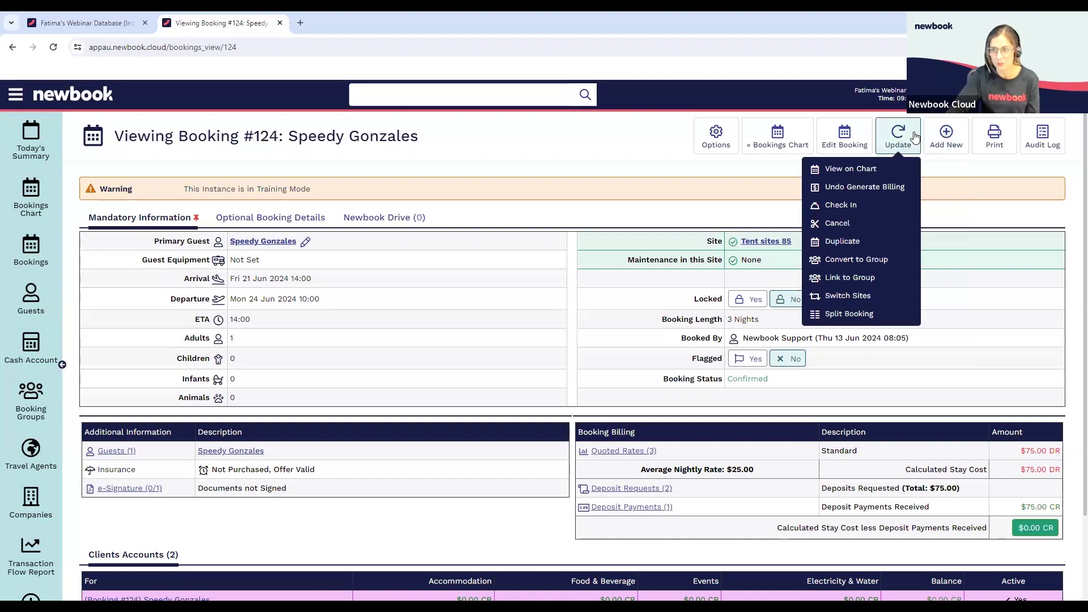
{"action": "left_click", "coordinate": [857, 228]}
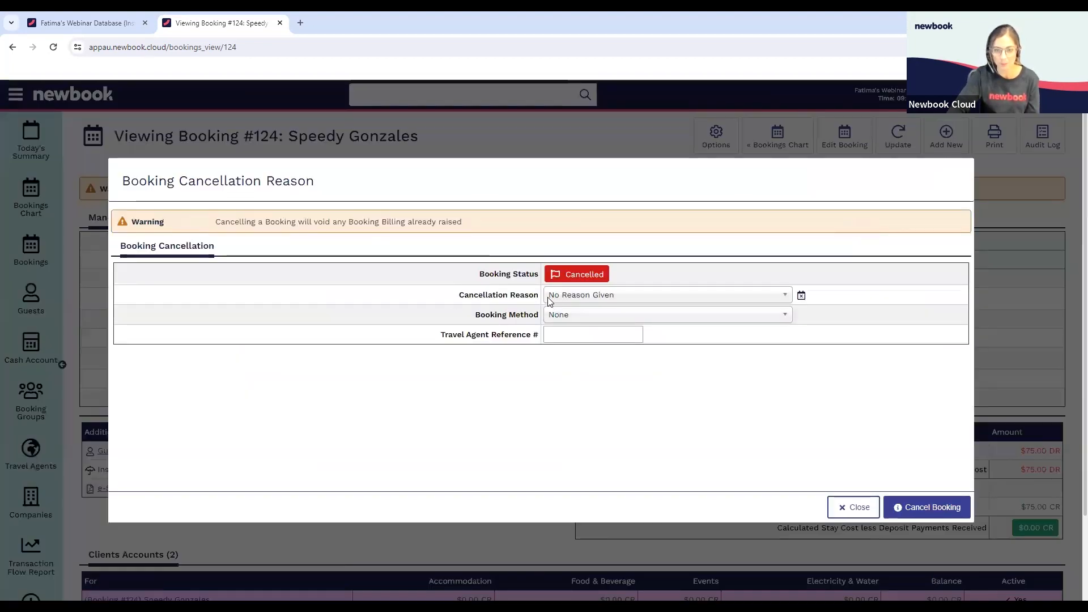
{"action": "left_click", "coordinate": [604, 294]}
{"action": "left_click", "coordinate": [587, 373]}
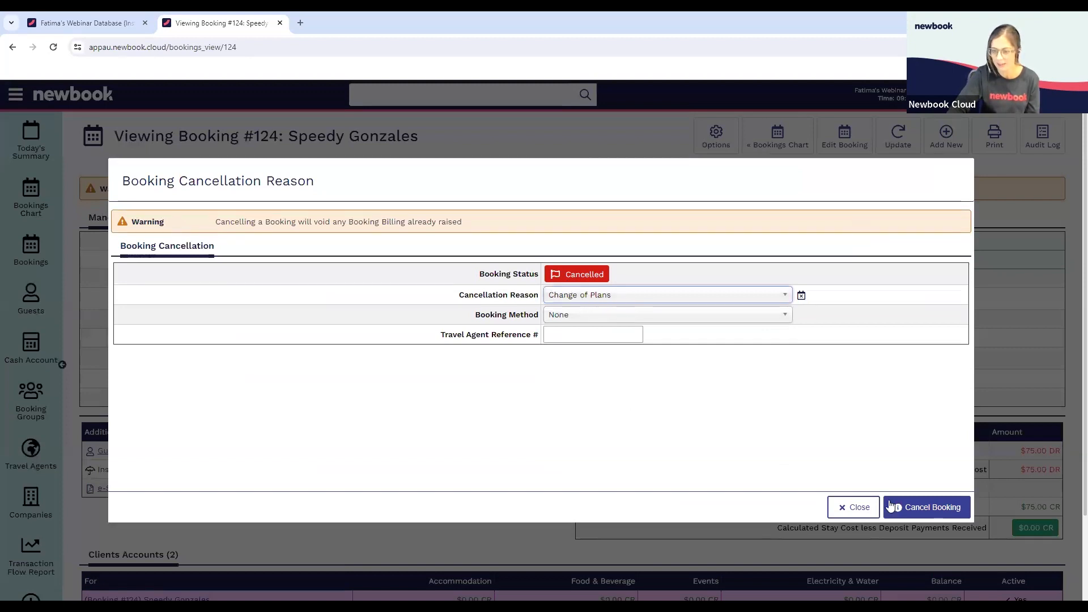
{"action": "left_click", "coordinate": [907, 508]}
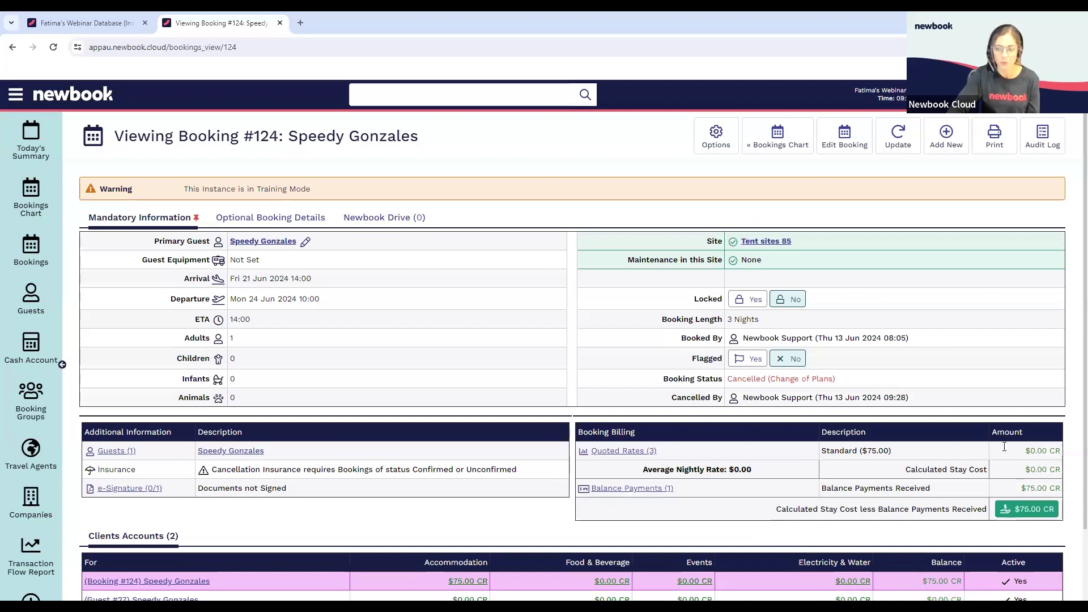
Refund the cancelled booking's $75.00 Accommodation credit to the original Visa card through the Credit Card Gateway
{"action": "scroll", "coordinate": [1042, 454], "scroll_direction": "down", "scroll_amount": 2}
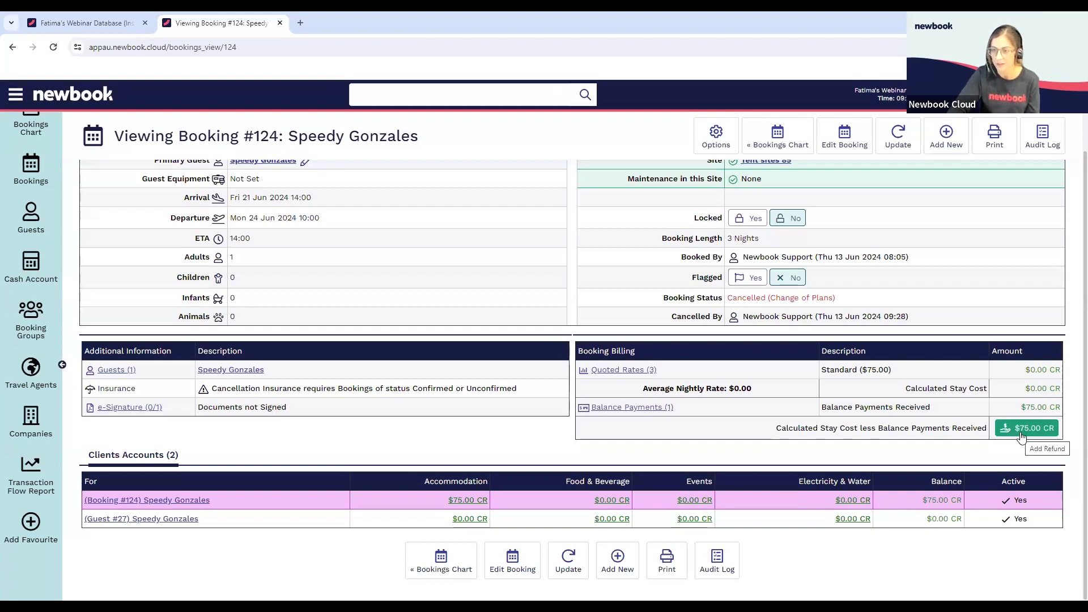
{"action": "left_click", "coordinate": [1018, 432]}
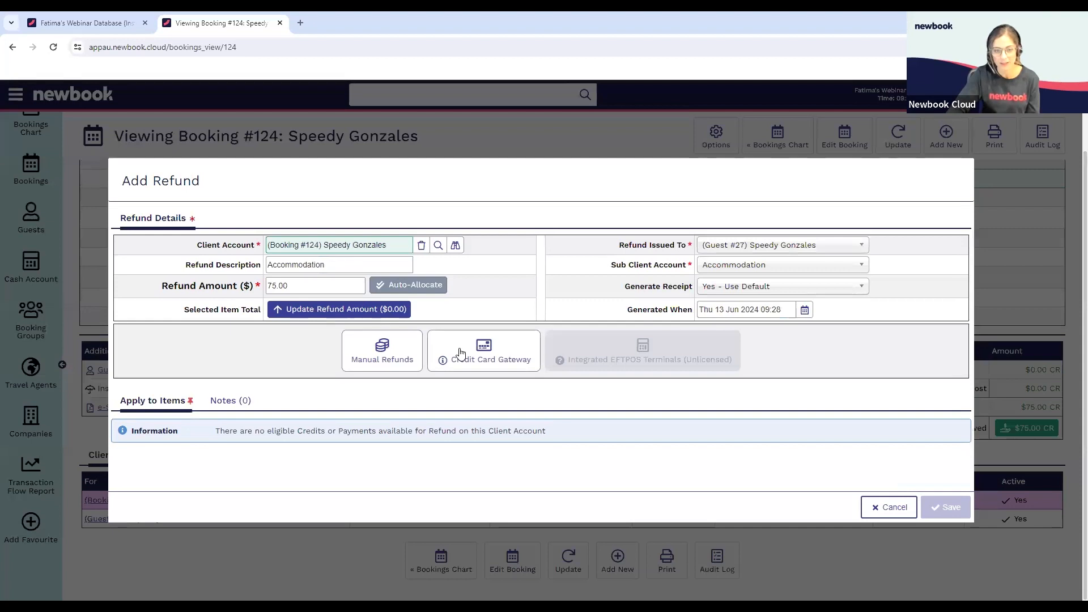
{"action": "left_click", "coordinate": [459, 353]}
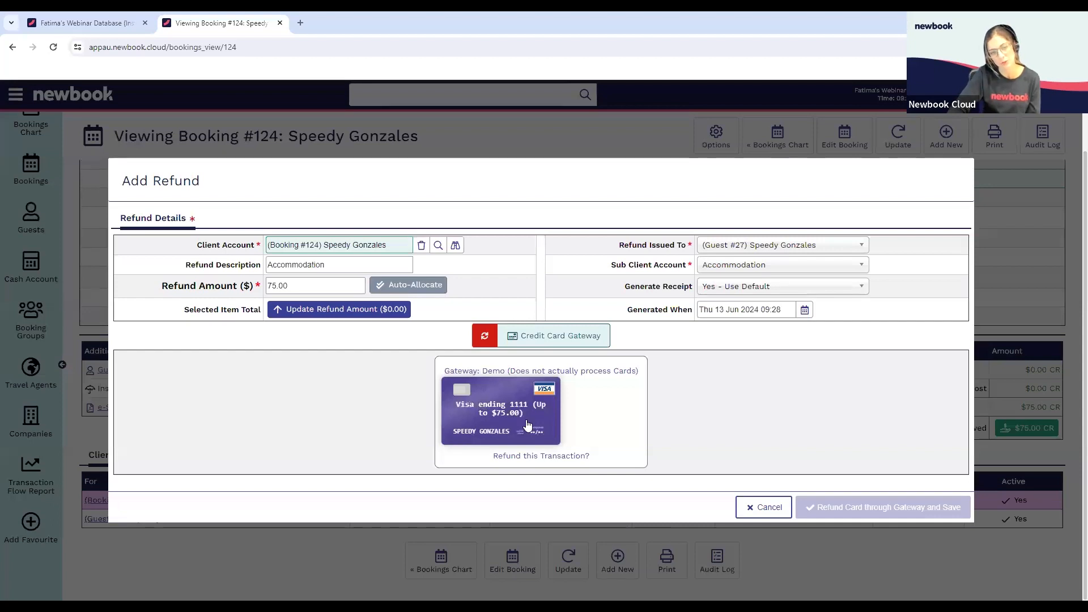
{"action": "left_click", "coordinate": [504, 417]}
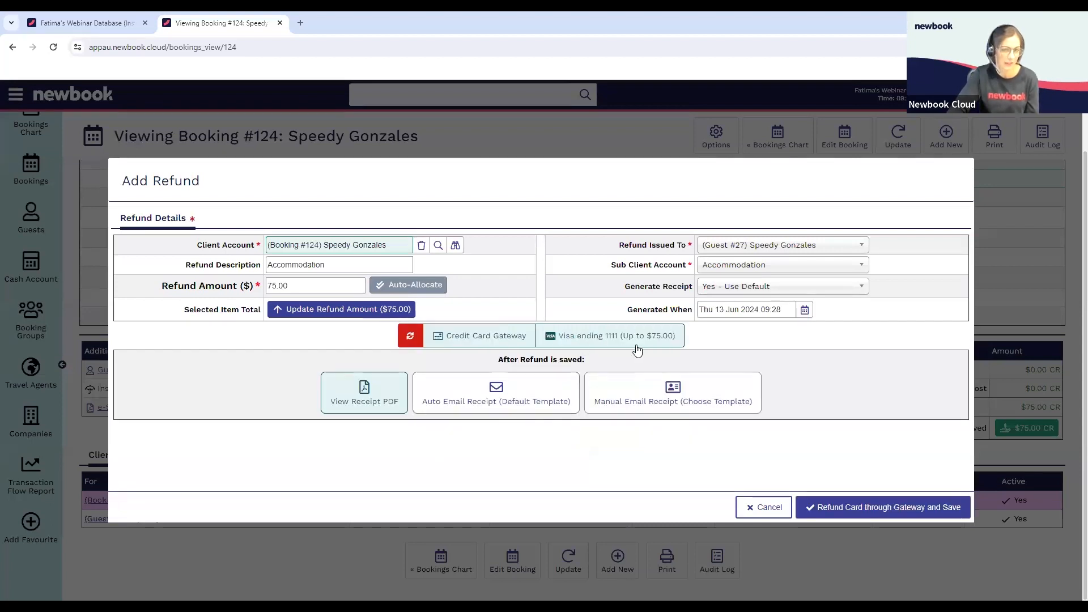
{"action": "left_click", "coordinate": [917, 509]}
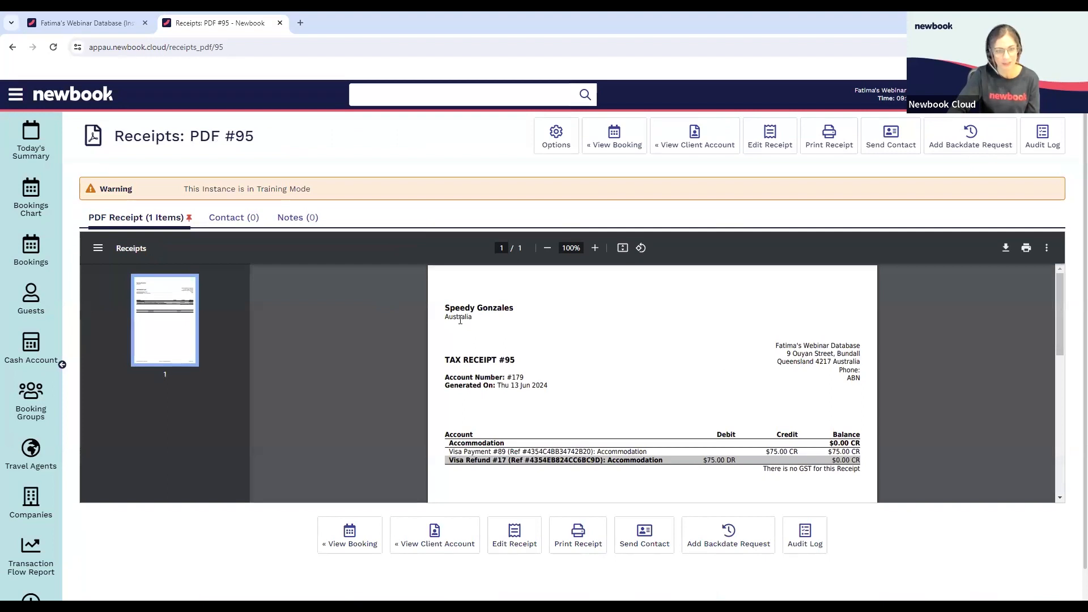
Check the payment and refund in the booking's client account ledger and review the Booking Billing of the cancelled booking
{"action": "left_click", "coordinate": [657, 141]}
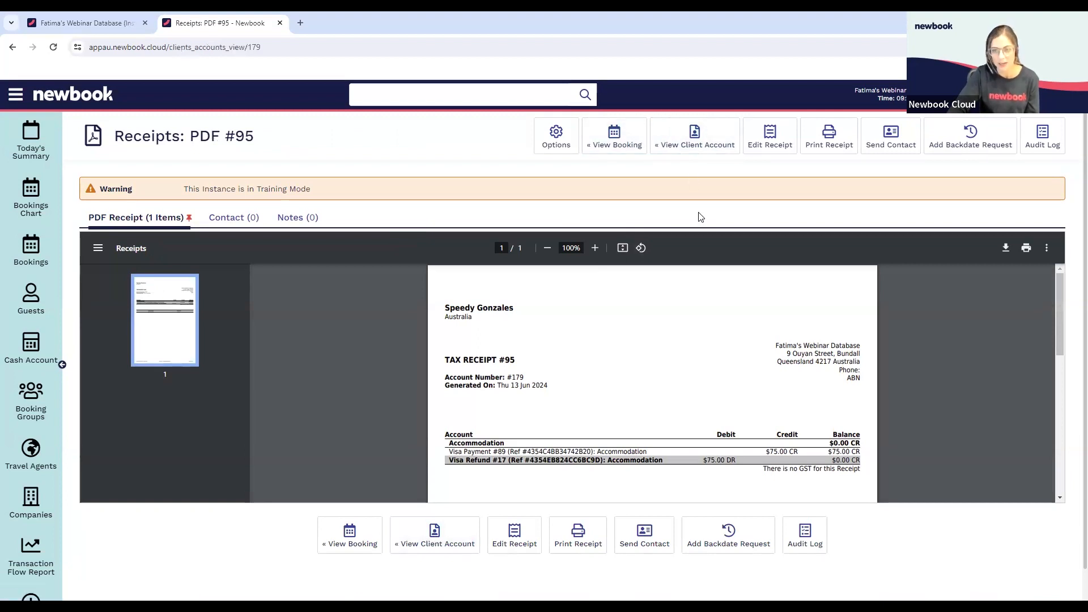
{"action": "scroll", "coordinate": [694, 250], "scroll_direction": "down", "scroll_amount": 2}
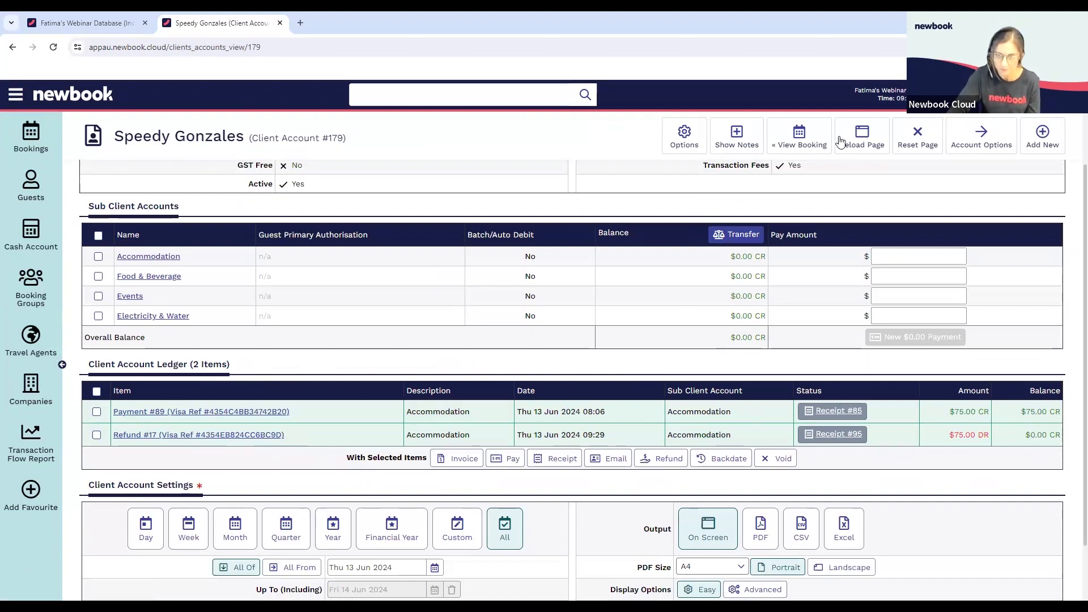
{"action": "left_click", "coordinate": [809, 135]}
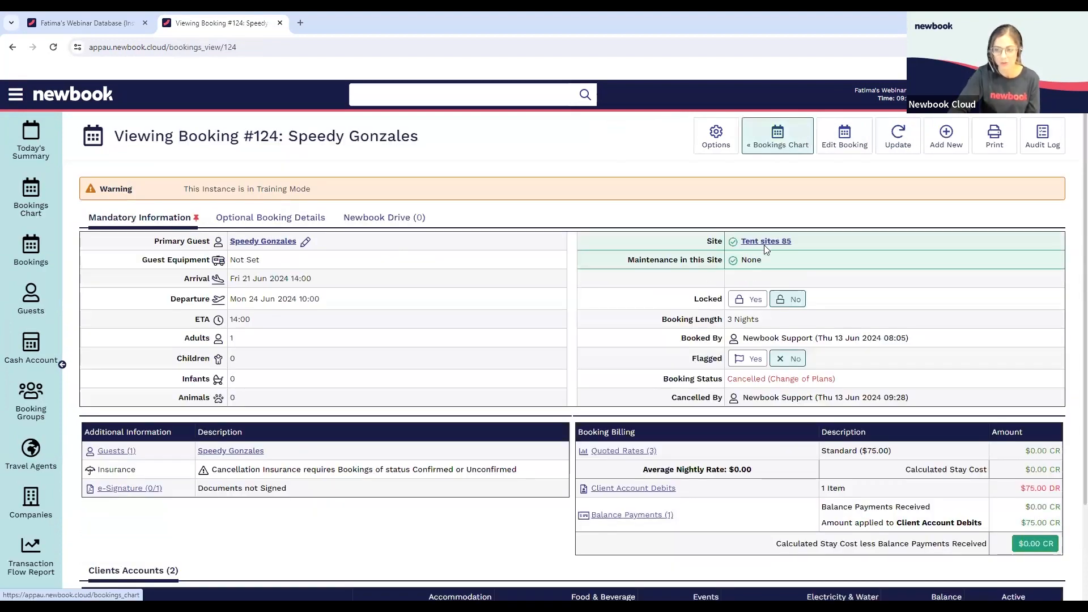
{"action": "scroll", "coordinate": [1035, 427], "scroll_direction": "down", "scroll_amount": 2}
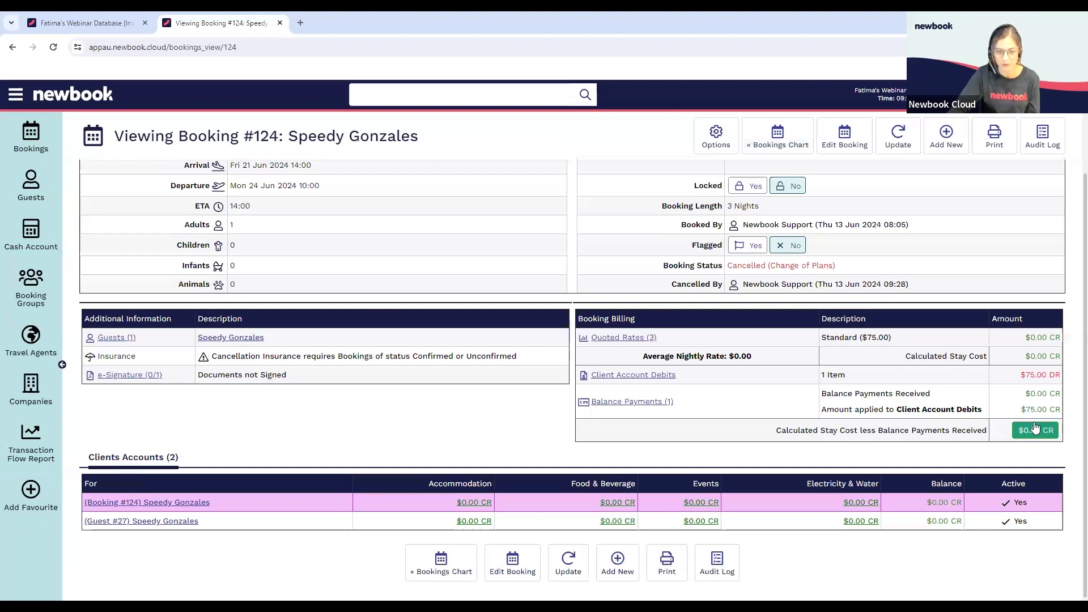
{"action": "scroll", "coordinate": [631, 236], "scroll_direction": "up", "scroll_amount": 2}
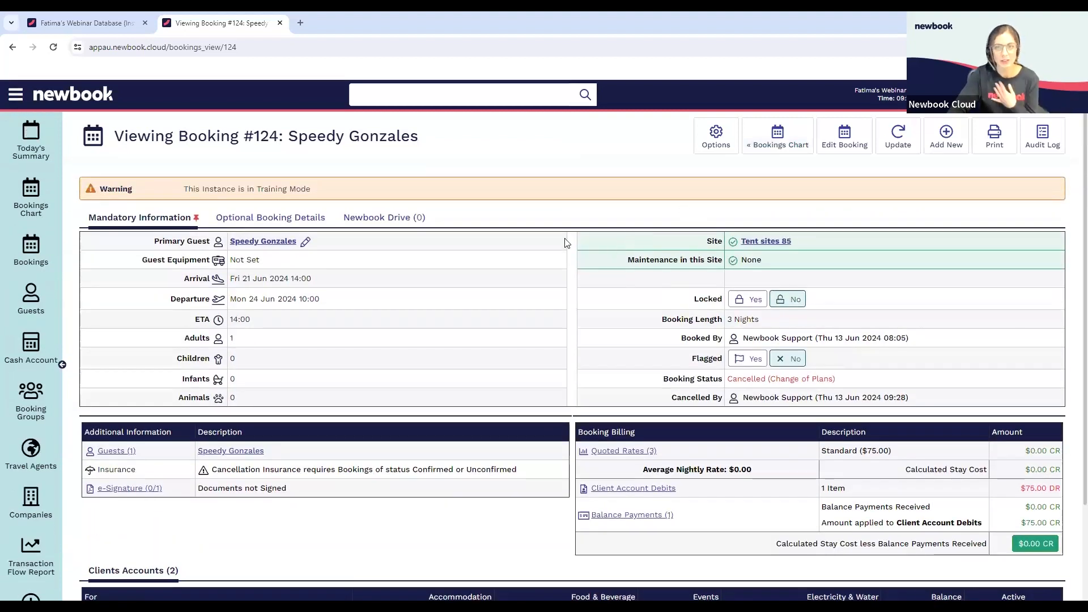
Open the two-night booking on Tent site 81 from the Bookings Chart, review its billing and open its booking client account
{"action": "left_click", "coordinate": [791, 143]}
{"action": "left_click", "coordinate": [868, 349]}
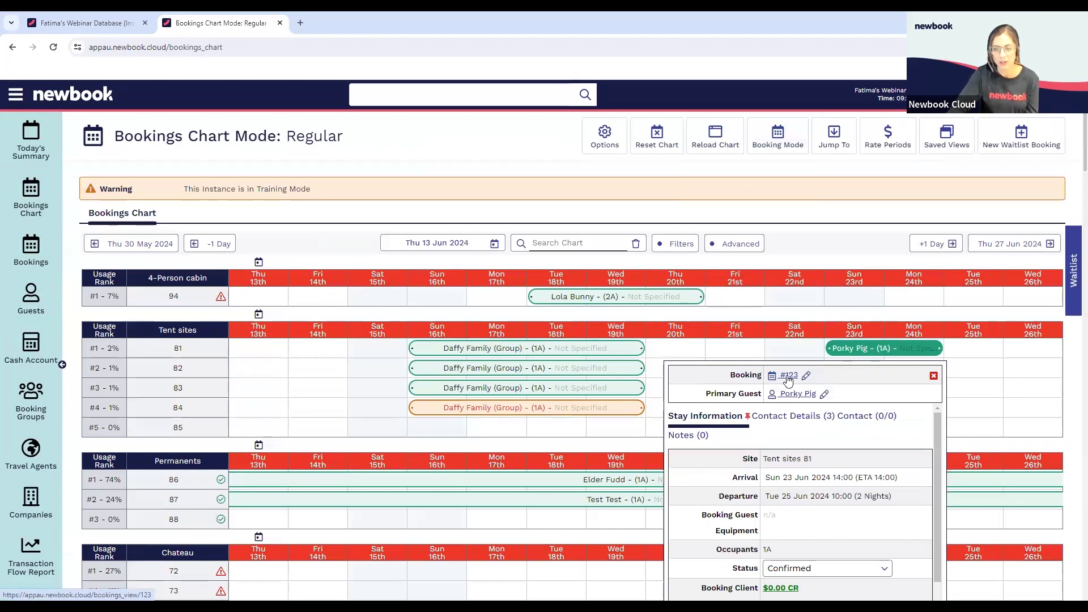
{"action": "left_click", "coordinate": [788, 377]}
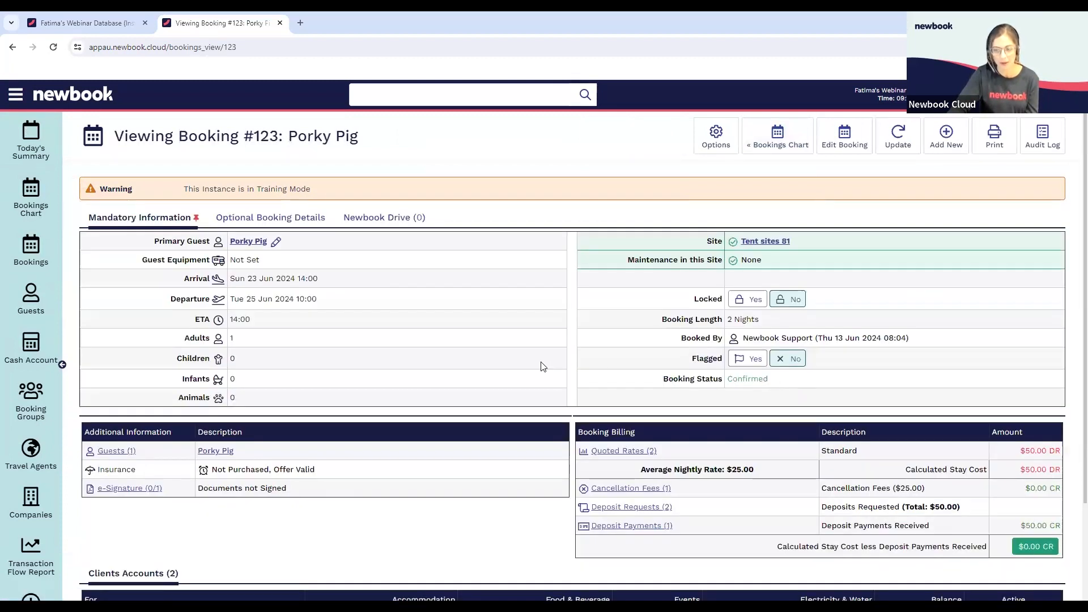
{"action": "scroll", "coordinate": [542, 367], "scroll_direction": "down", "scroll_amount": 2}
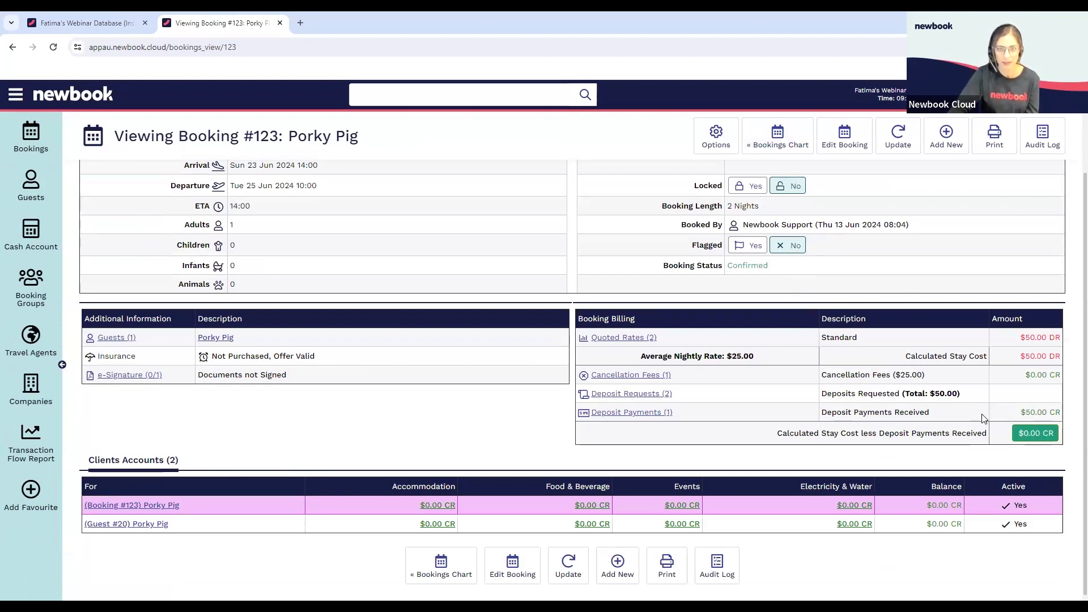
{"action": "left_click", "coordinate": [143, 510]}
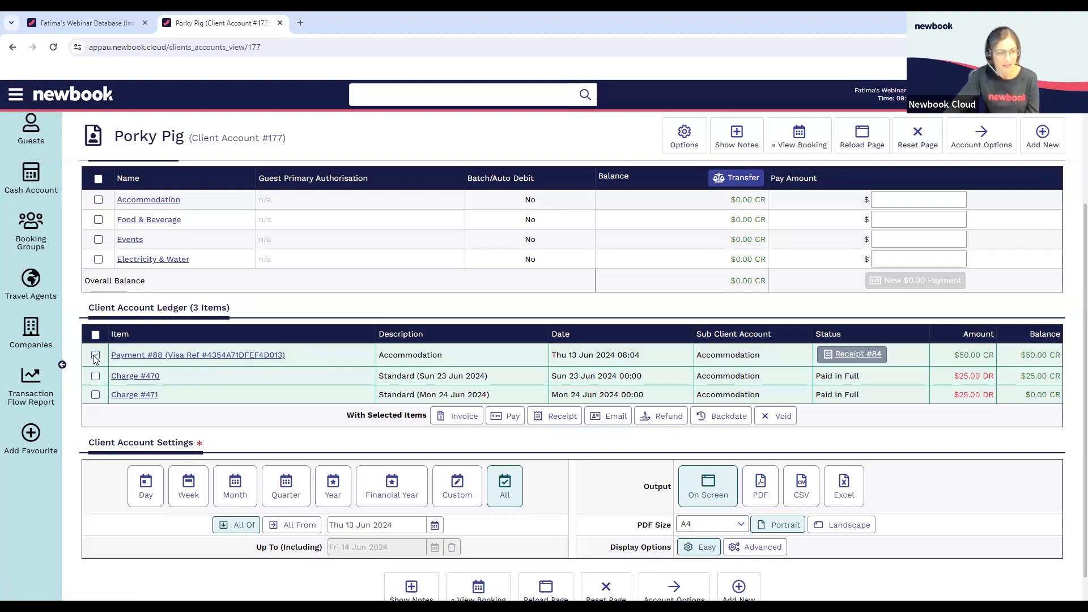
Try to refund the Accommodation payment while it is still applied to the charges, and return to the client account
{"action": "left_click", "coordinate": [658, 417]}
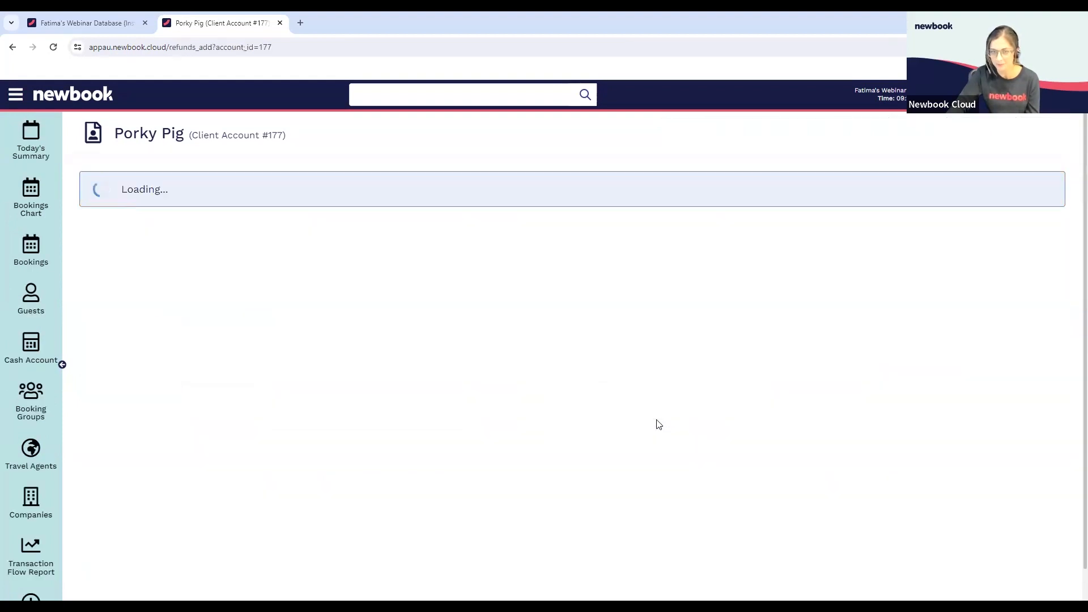
{"action": "left_click", "coordinate": [279, 286]}
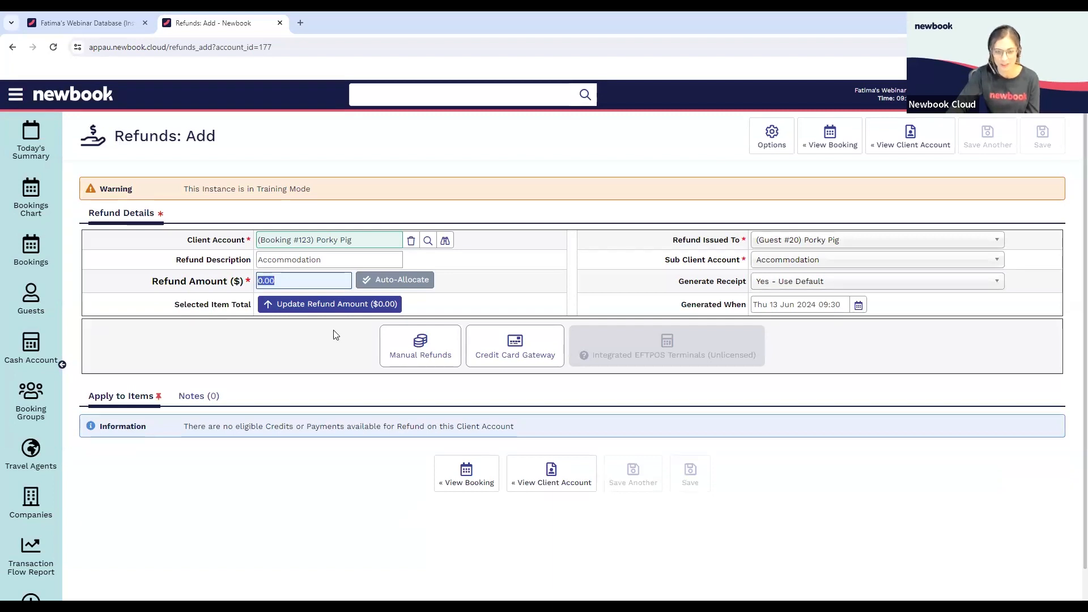
{"action": "left_click", "coordinate": [532, 476]}
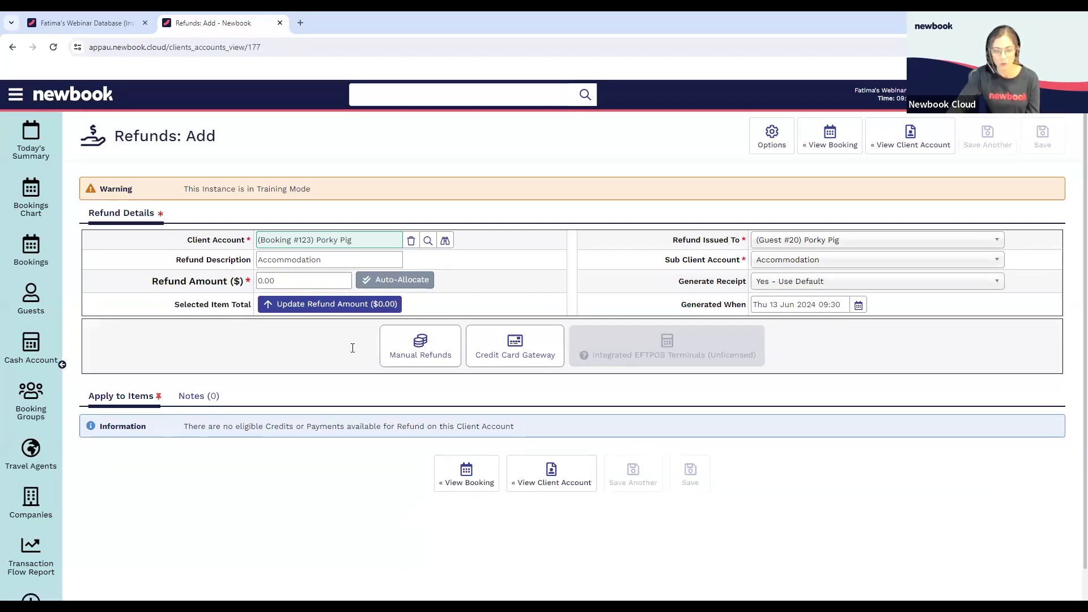
Edit the $50.00 Accommodation payment to unapply it from both Standard charges and save the payment
{"action": "scroll", "coordinate": [361, 348], "scroll_direction": "down", "scroll_amount": 1}
{"action": "scroll", "coordinate": [360, 348], "scroll_direction": "down", "scroll_amount": 2}
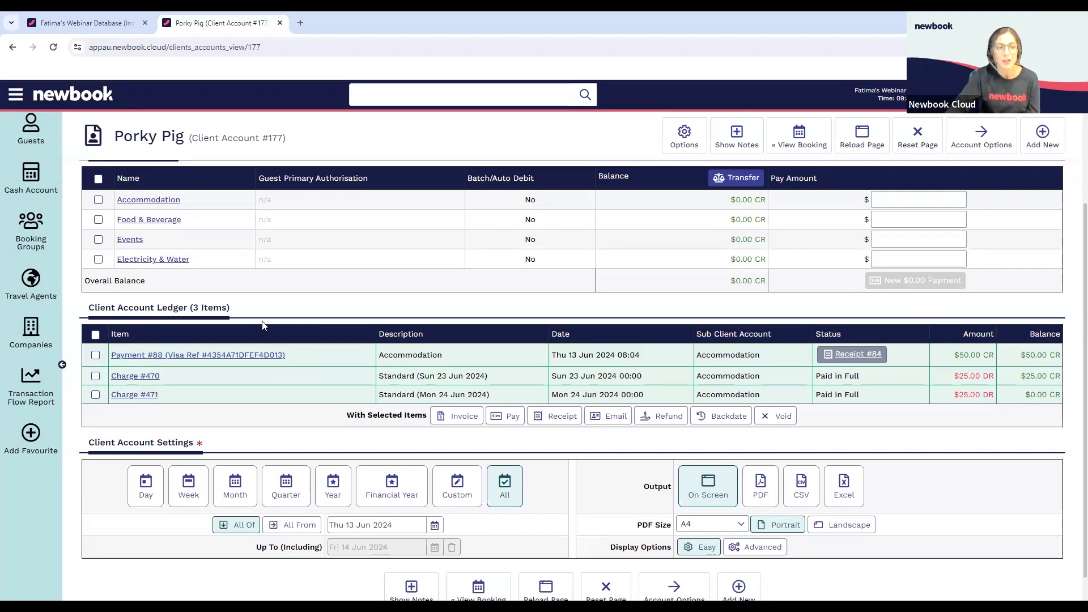
{"action": "left_click", "coordinate": [204, 356]}
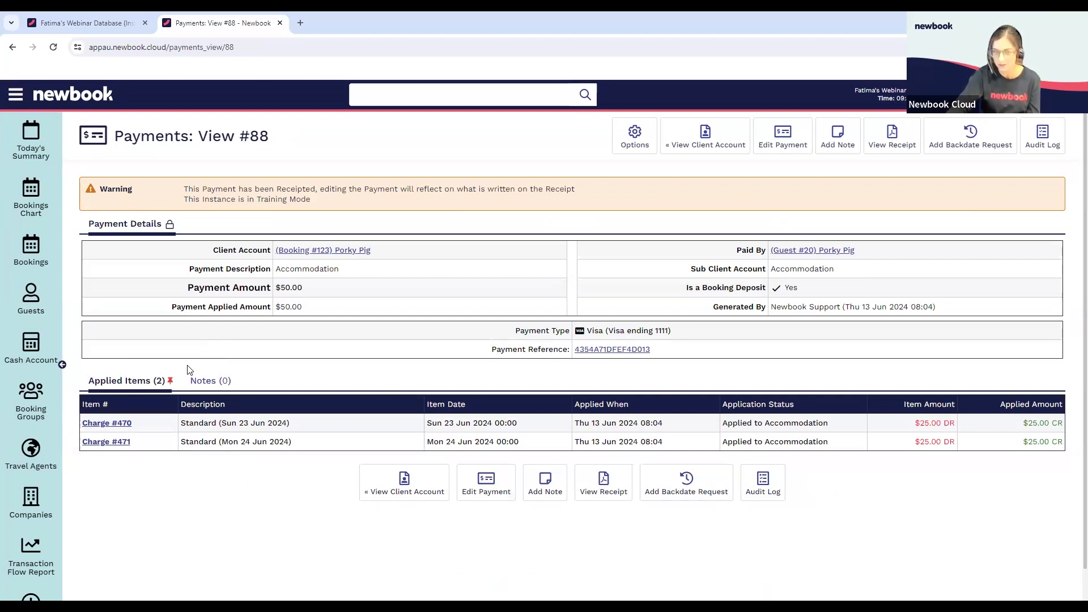
{"action": "left_click", "coordinate": [490, 480]}
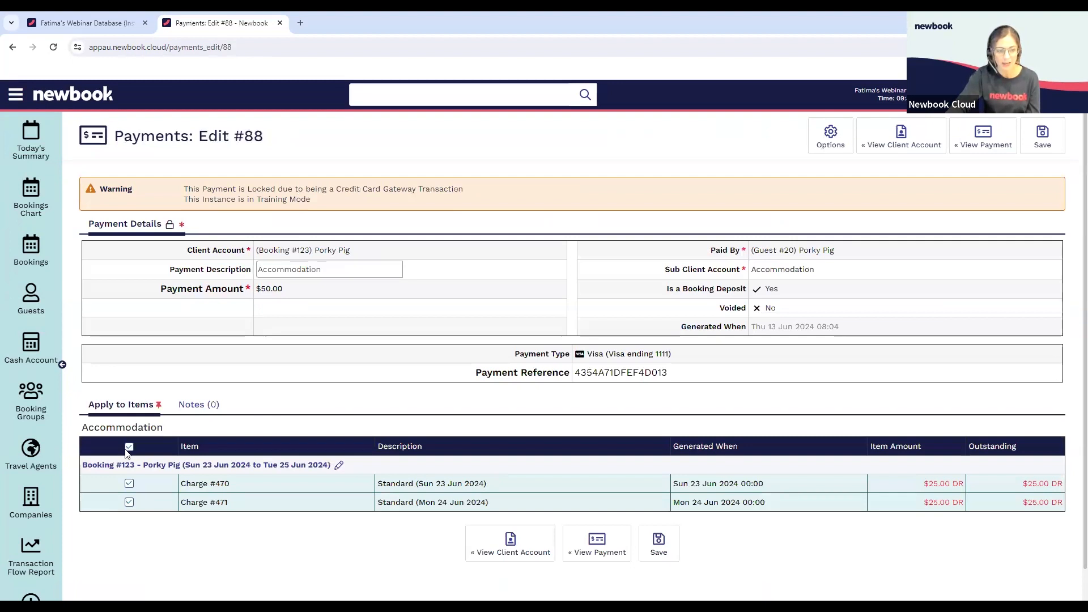
{"action": "left_click", "coordinate": [129, 447]}
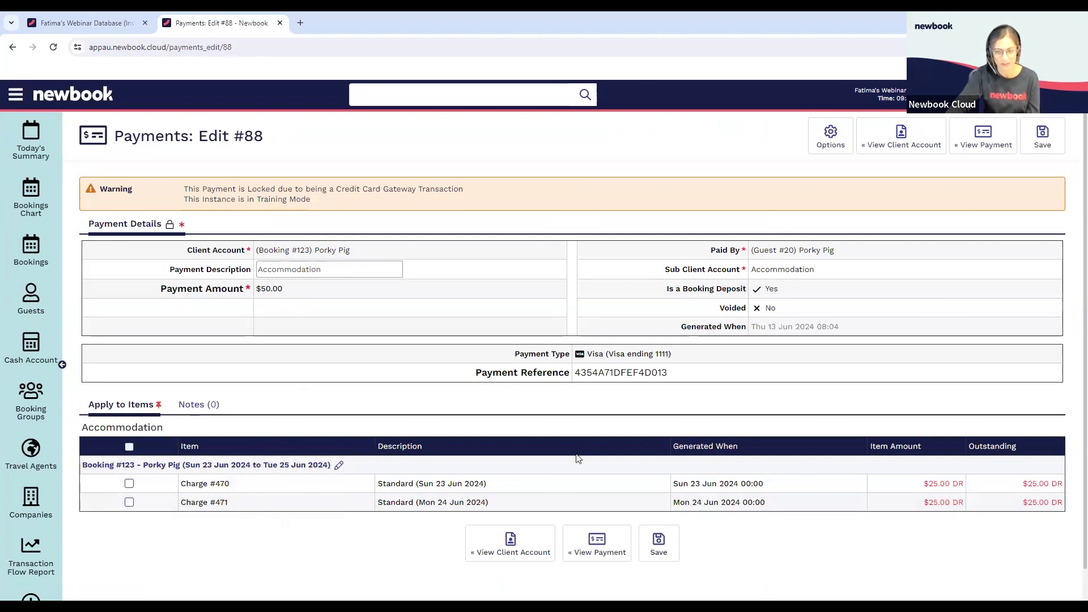
{"action": "left_click", "coordinate": [657, 552]}
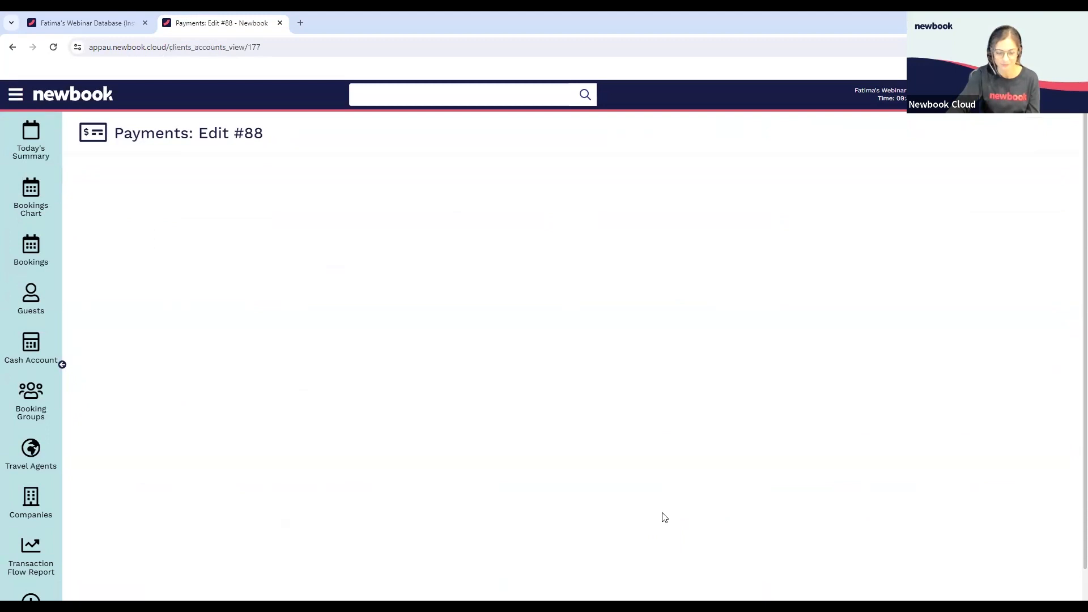
Refund the unapplied $50.00 Accommodation payment to the Visa card through the Credit Card Gateway and return to the client account
{"action": "scroll", "coordinate": [319, 437], "scroll_direction": "down", "scroll_amount": 2}
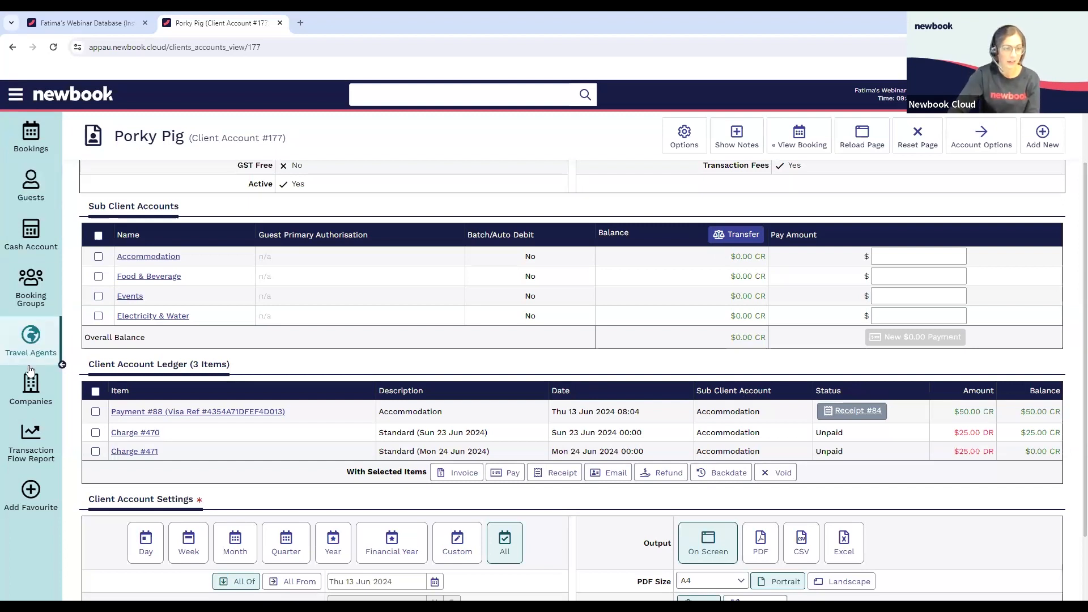
{"action": "left_click", "coordinate": [97, 414]}
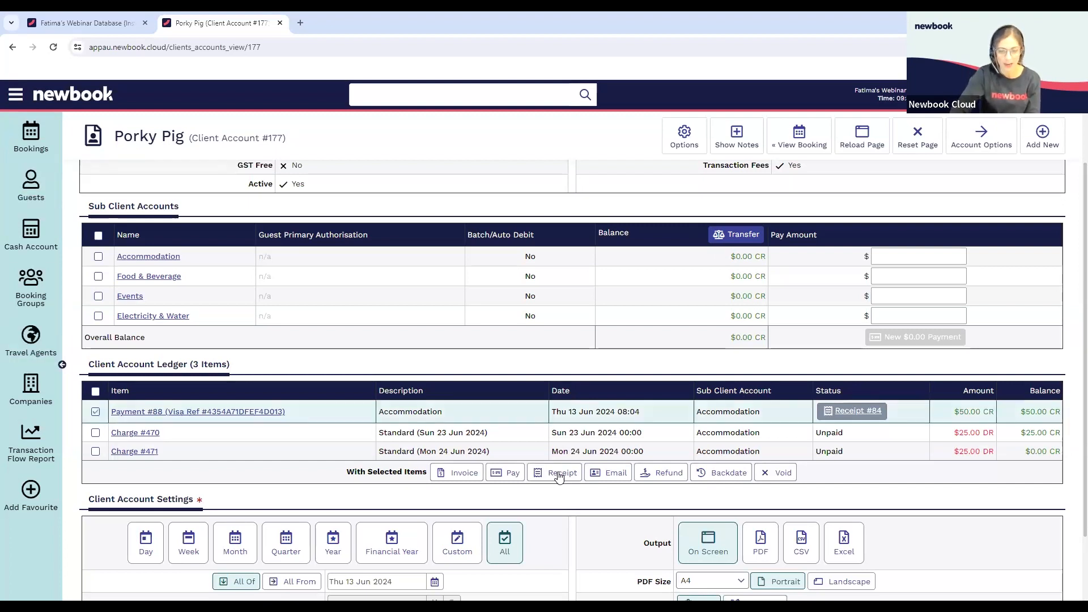
{"action": "left_click", "coordinate": [655, 479]}
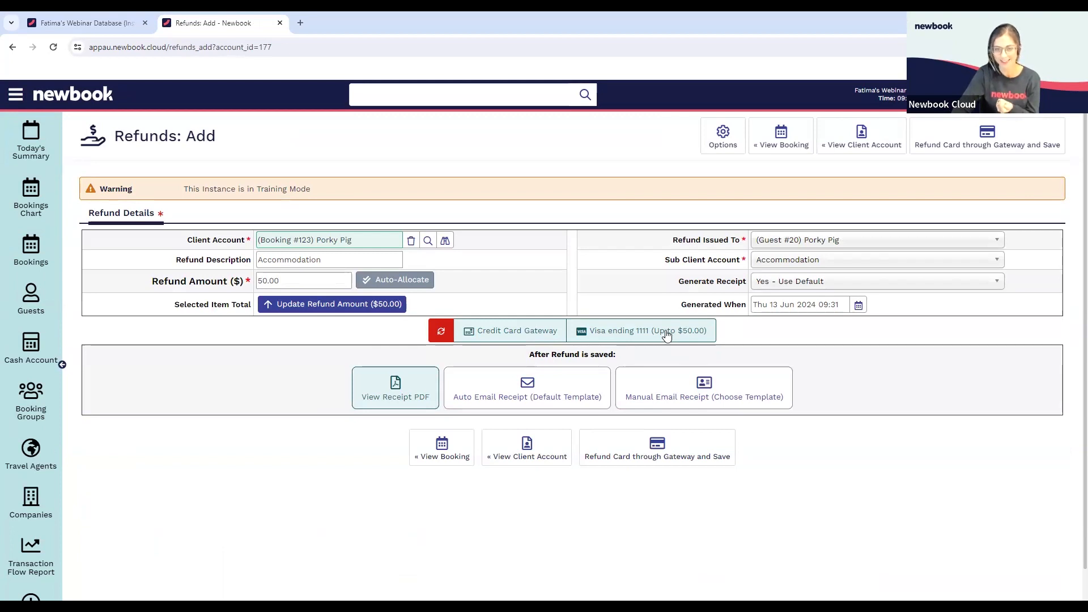
{"action": "left_click", "coordinate": [696, 453]}
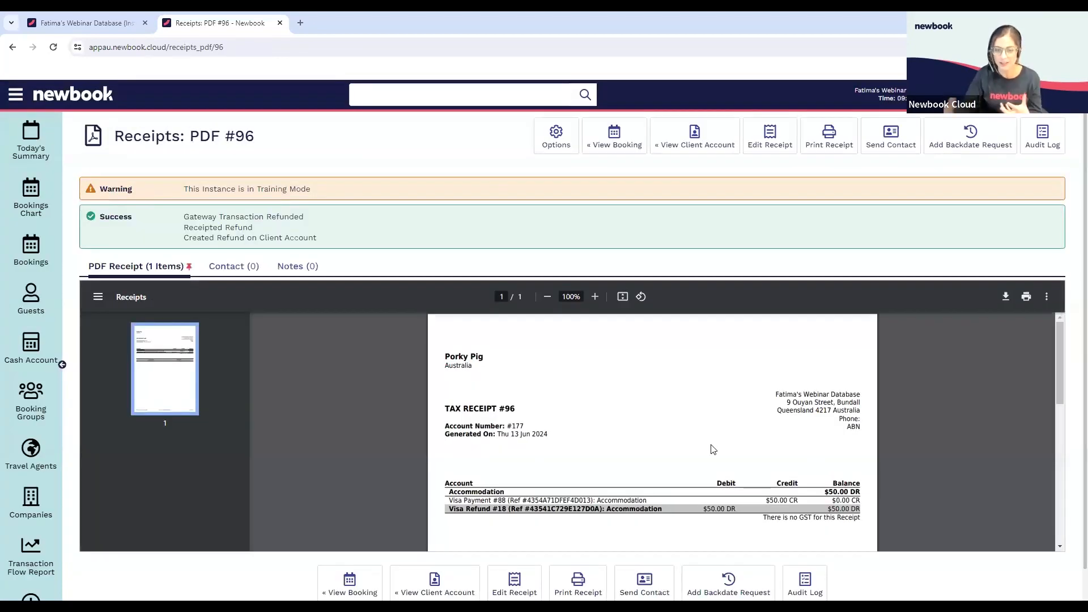
{"action": "left_click", "coordinate": [684, 143]}
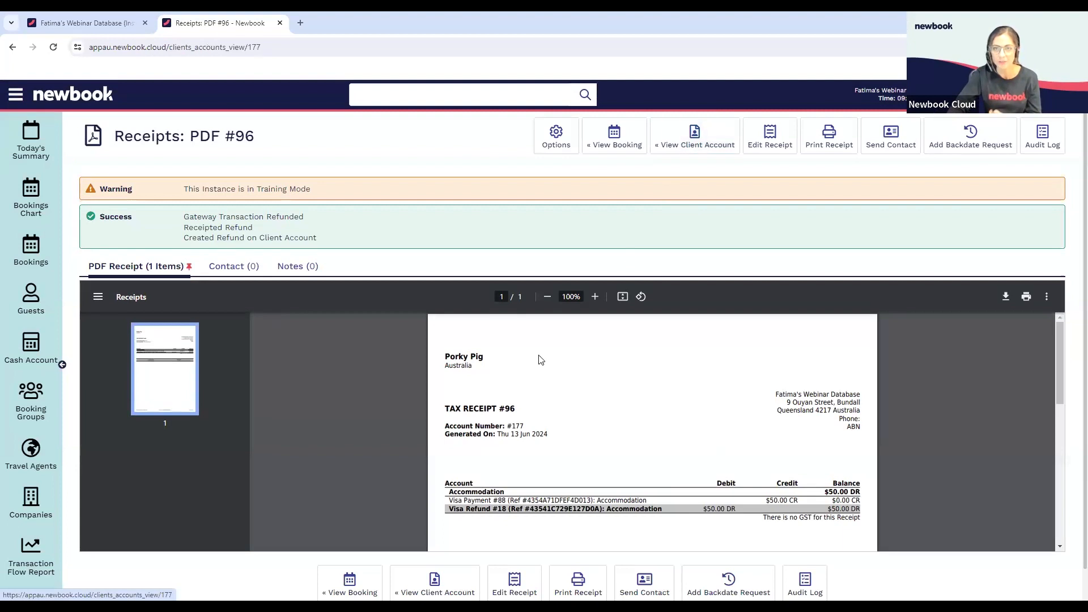
Pay both unpaid Standard charges with a manual cash payment of $50.00, save it and return to the client account
{"action": "scroll", "coordinate": [539, 357], "scroll_direction": "down", "scroll_amount": 3}
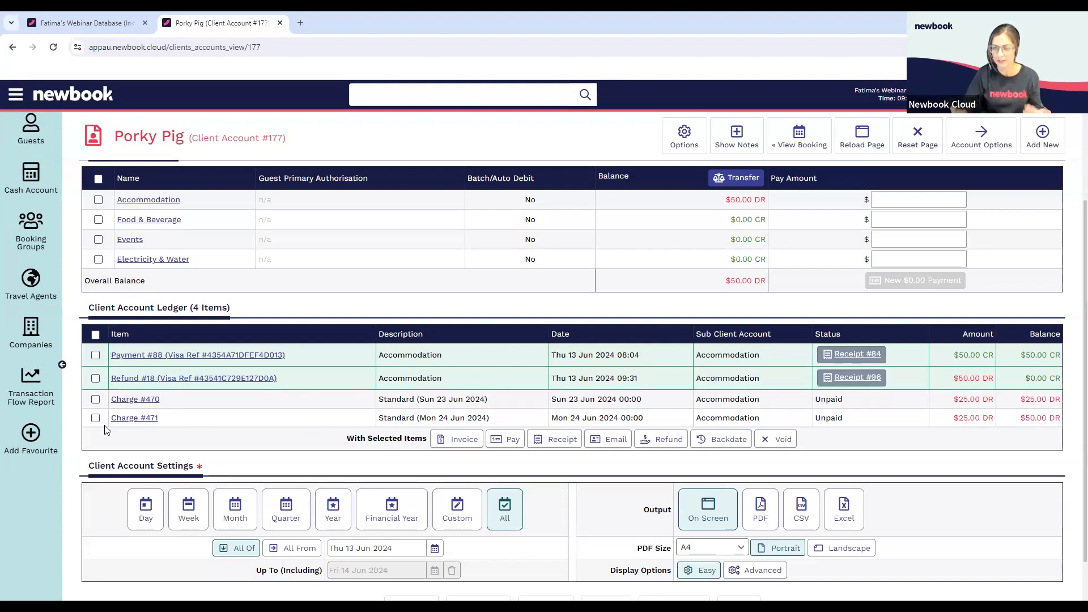
{"action": "left_click", "coordinate": [95, 399]}
{"action": "left_click", "coordinate": [96, 417]}
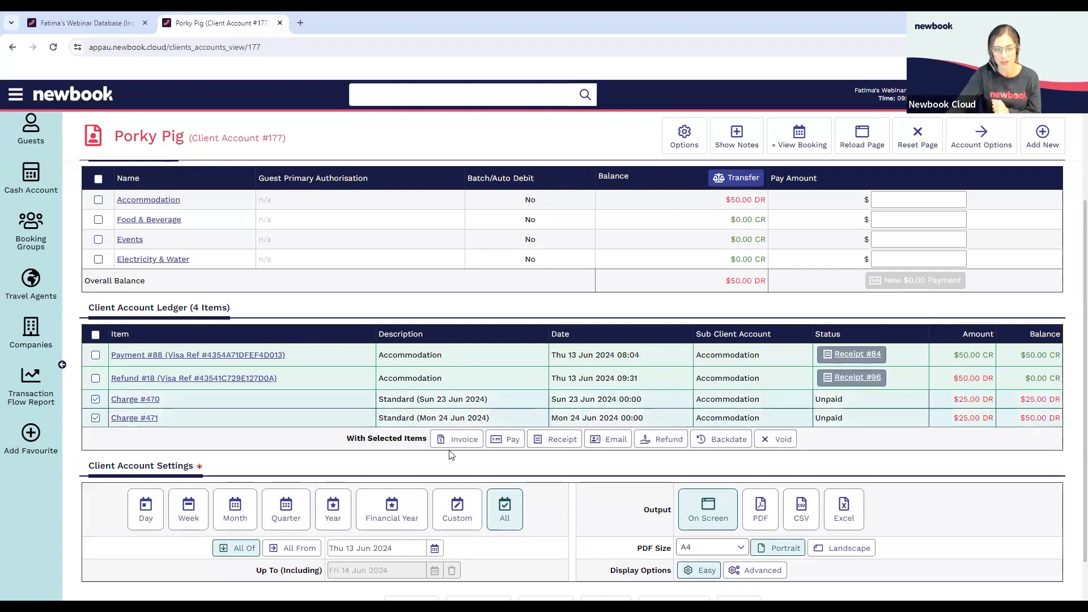
{"action": "left_click", "coordinate": [503, 441]}
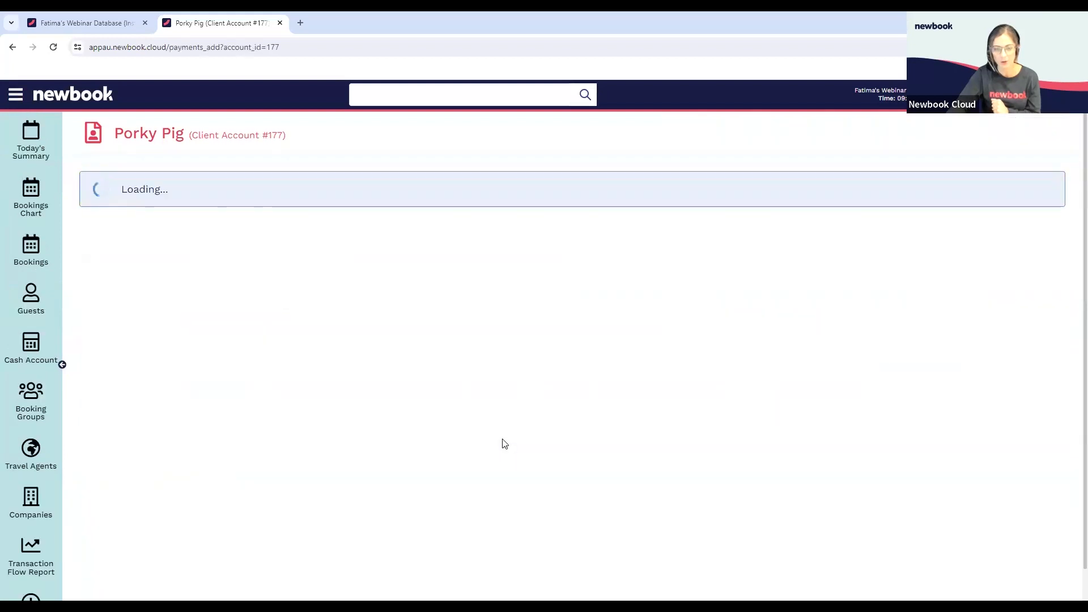
{"action": "left_click", "coordinate": [417, 352]}
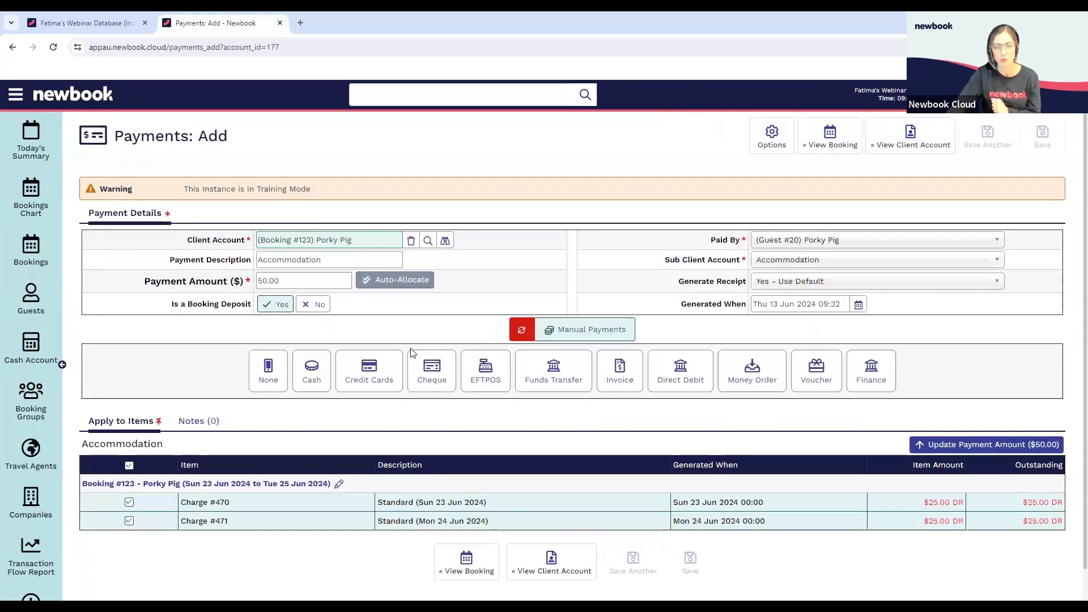
{"action": "left_click", "coordinate": [321, 380]}
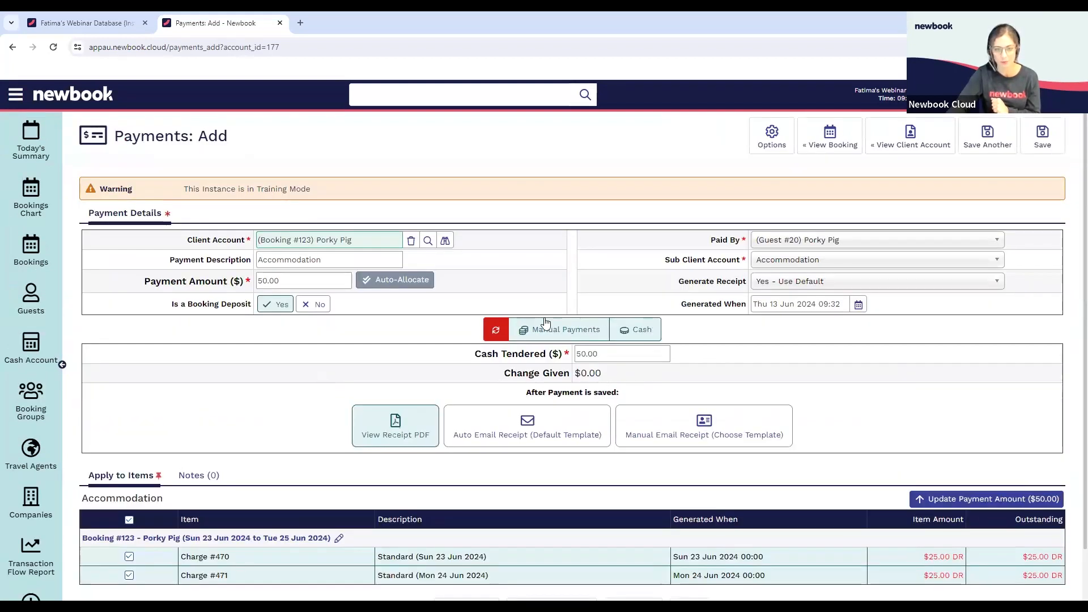
{"action": "scroll", "coordinate": [701, 552], "scroll_direction": "down", "scroll_amount": 1}
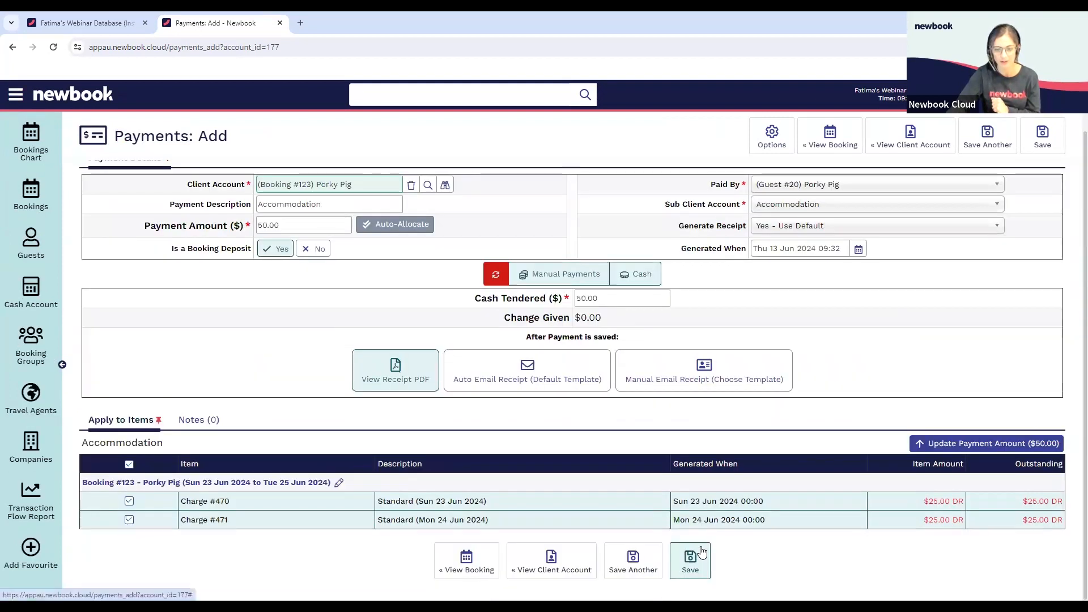
{"action": "left_click", "coordinate": [691, 555]}
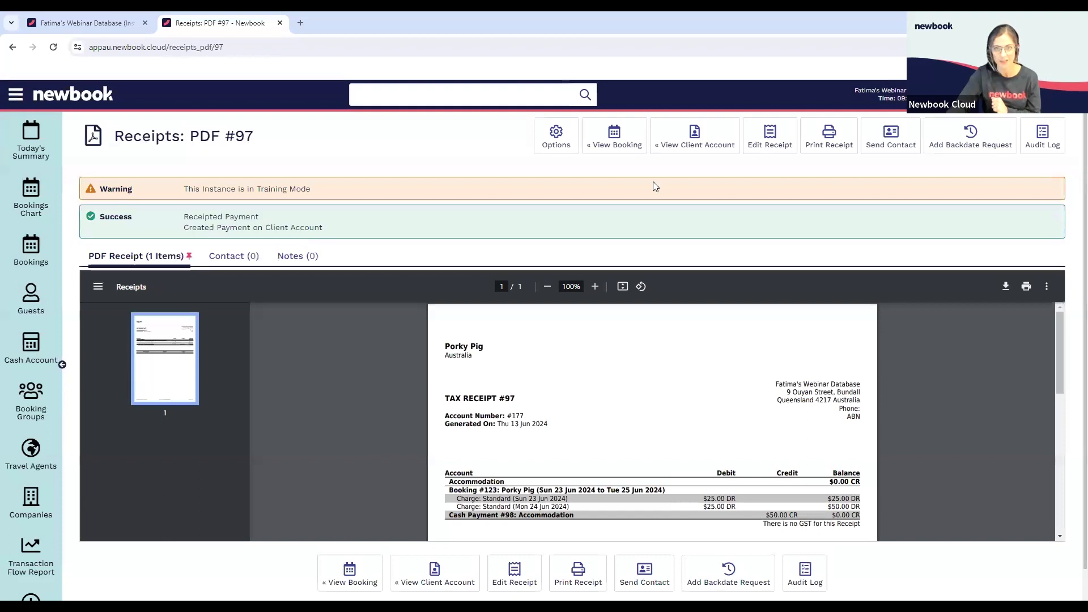
{"action": "left_click", "coordinate": [687, 140]}
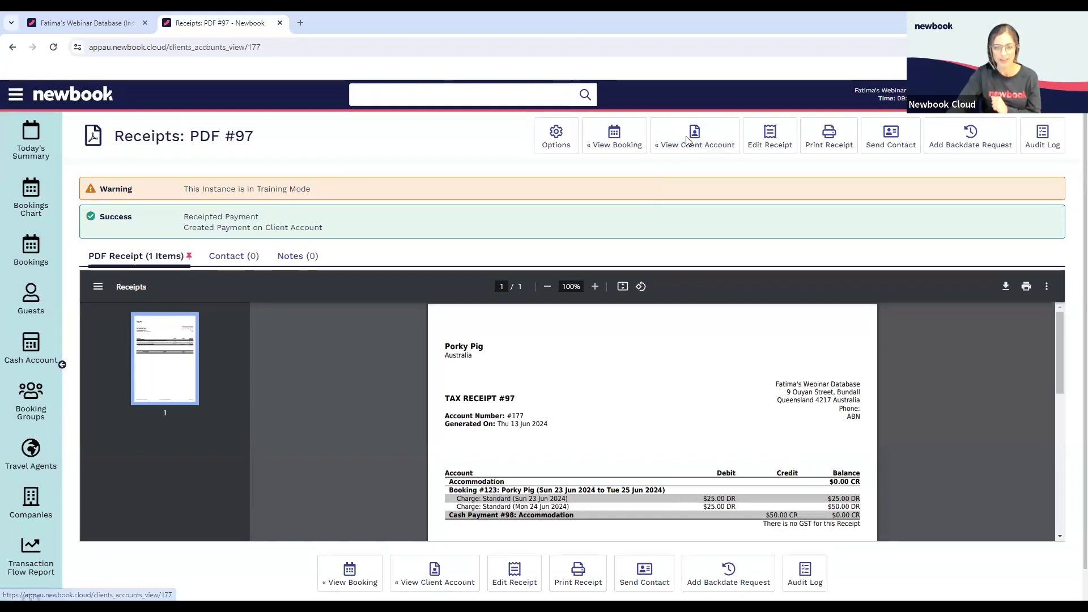
Review the client account ledger, then open the linked booking and check its billing and client account balances
{"action": "scroll", "coordinate": [873, 412], "scroll_direction": "down", "scroll_amount": 3}
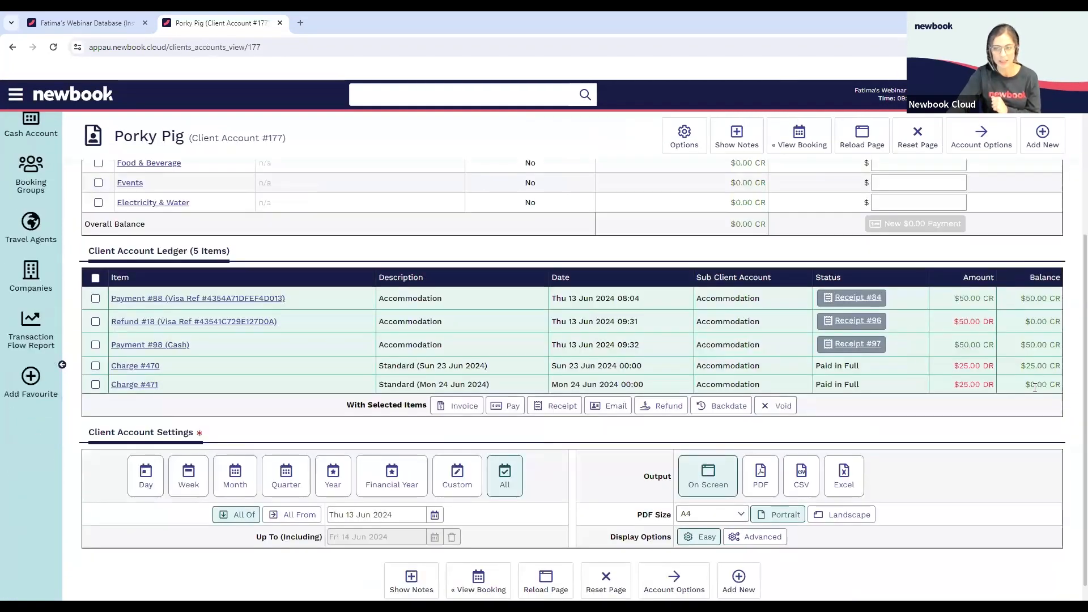
{"action": "left_click", "coordinate": [800, 142]}
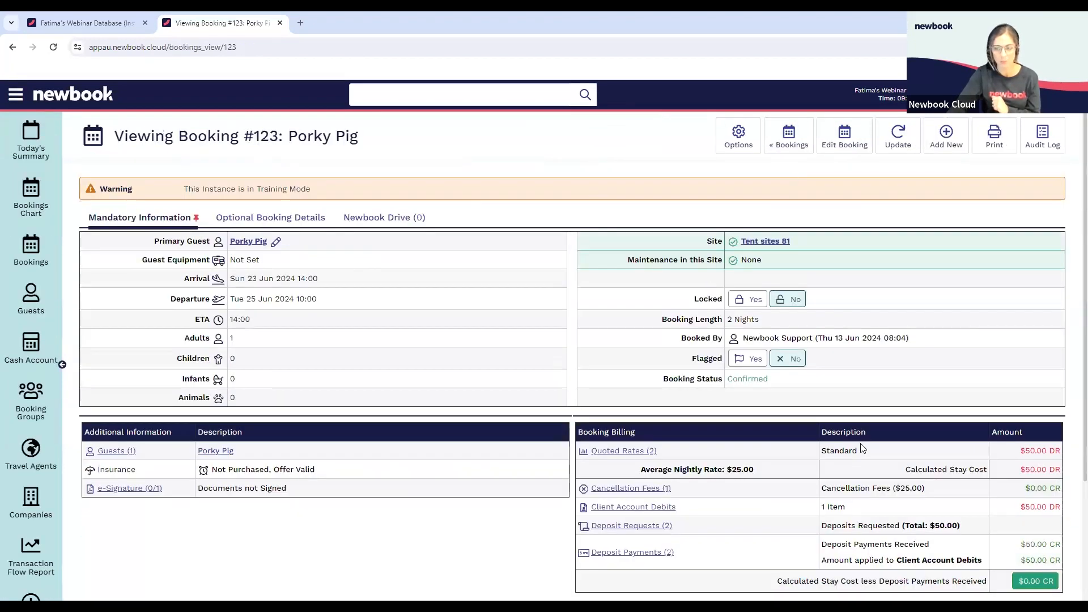
{"action": "scroll", "coordinate": [1048, 418], "scroll_direction": "down", "scroll_amount": 3}
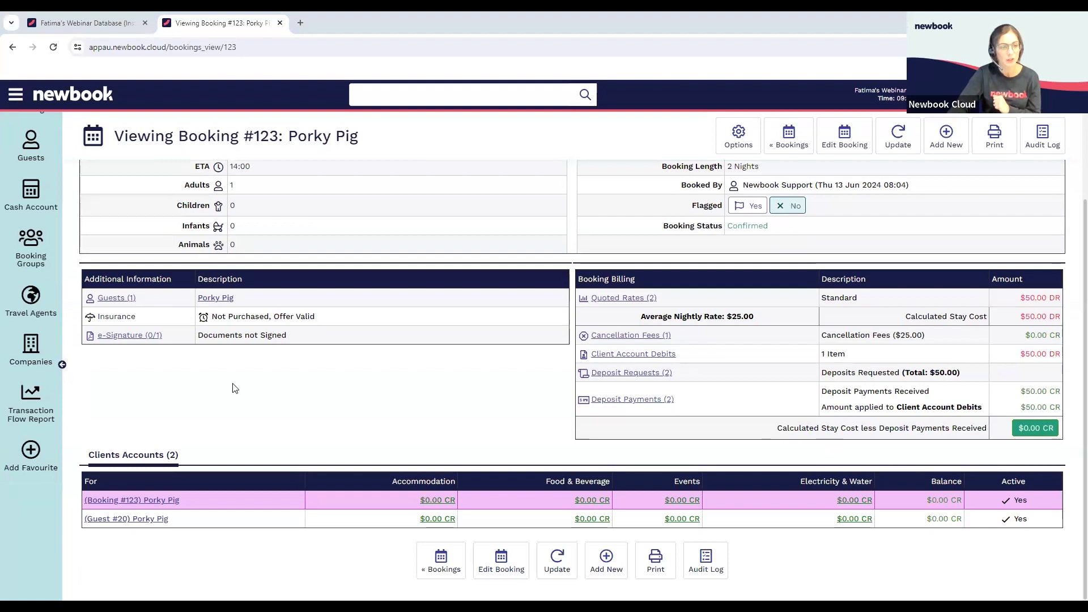
{"action": "scroll", "coordinate": [236, 388], "scroll_direction": "up", "scroll_amount": 3}
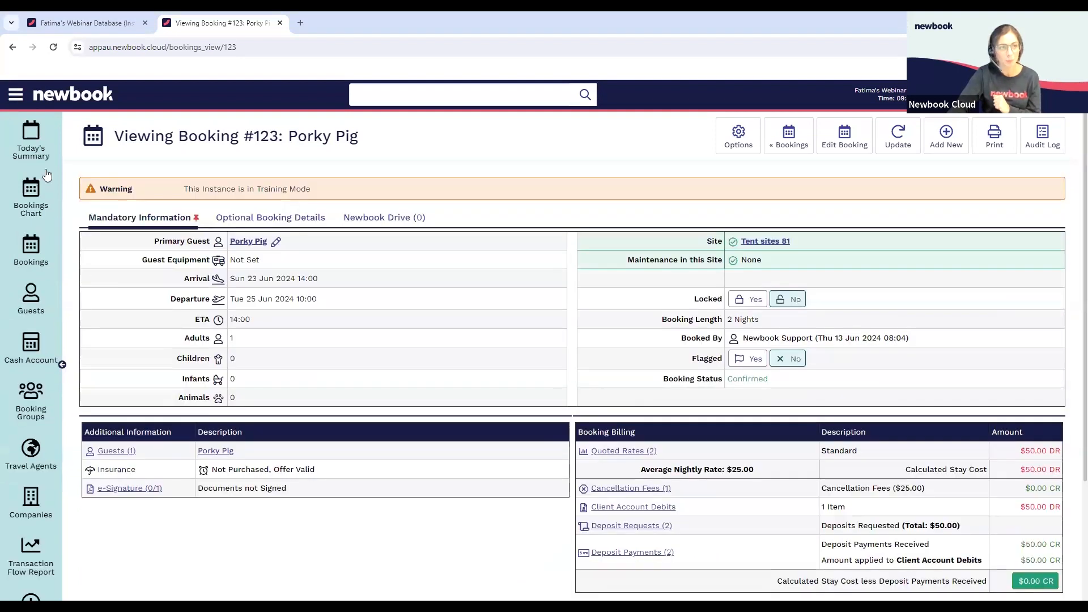
Find the Unallocated Transactions report and run it on screen for the day of Thu 13 Jun 2024
{"action": "left_click", "coordinate": [16, 95]}
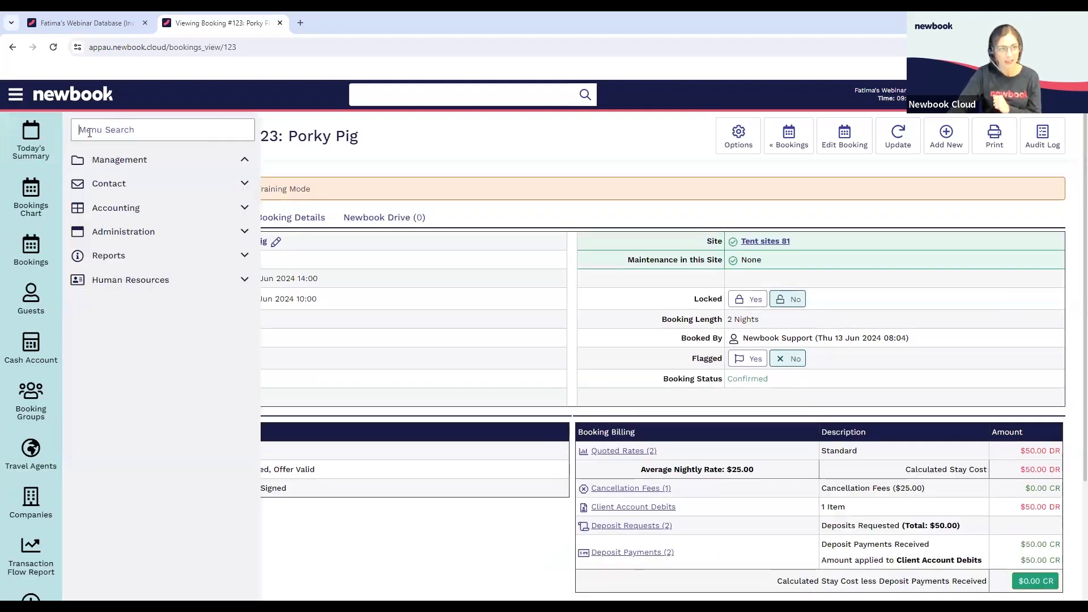
{"action": "type", "text": "una"}
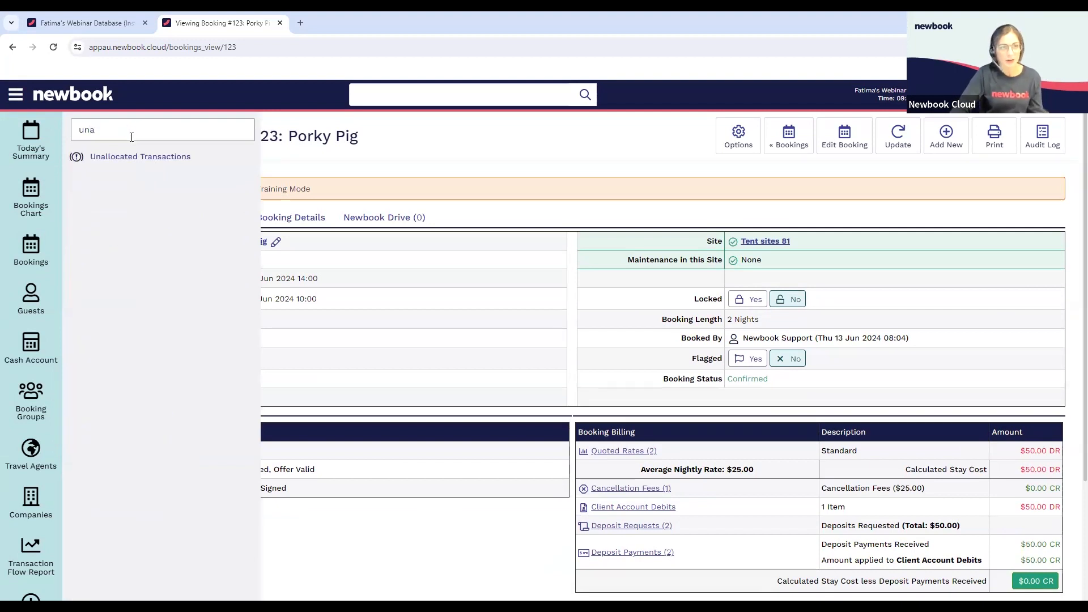
{"action": "left_click", "coordinate": [156, 159]}
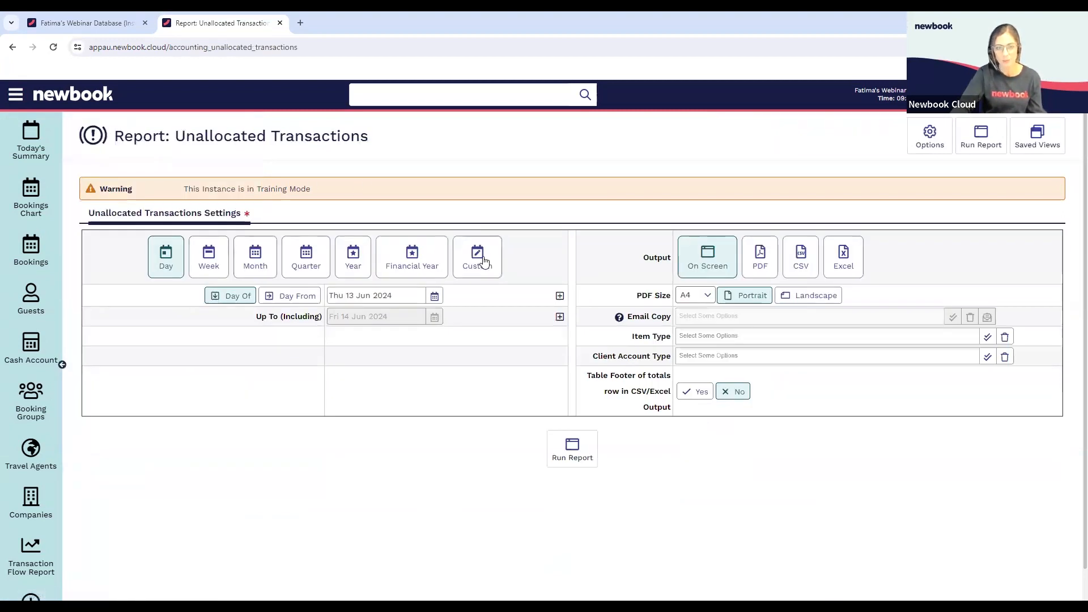
{"action": "left_click", "coordinate": [557, 460]}
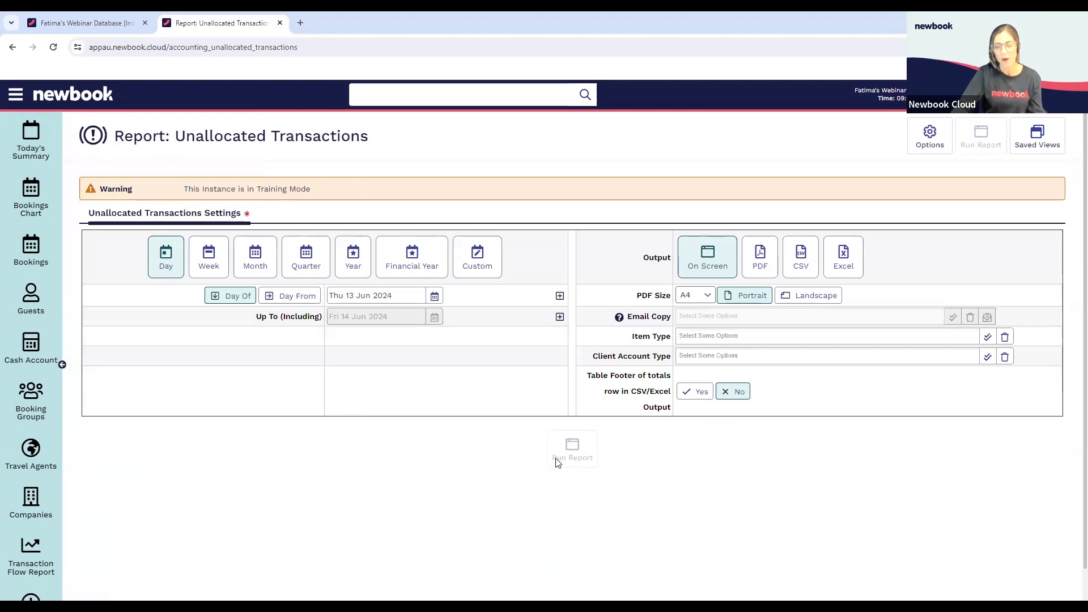
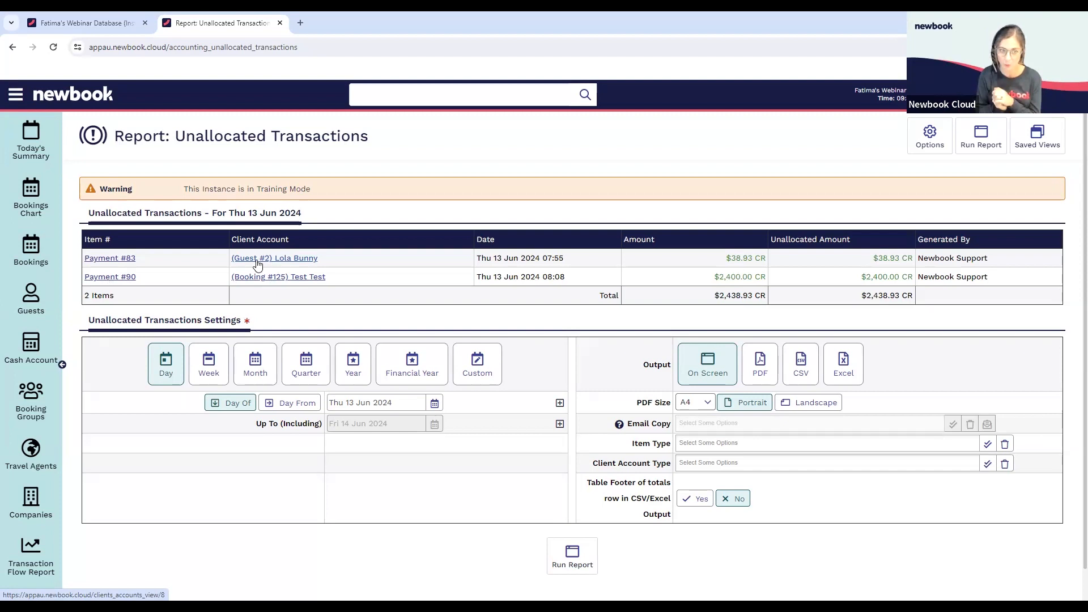
Open the client account behind the unallocated $2,400.00 payment in a new tab and review its ledger and repeat billing
{"action": "right_click", "coordinate": [307, 283]}
{"action": "left_click", "coordinate": [332, 293]}
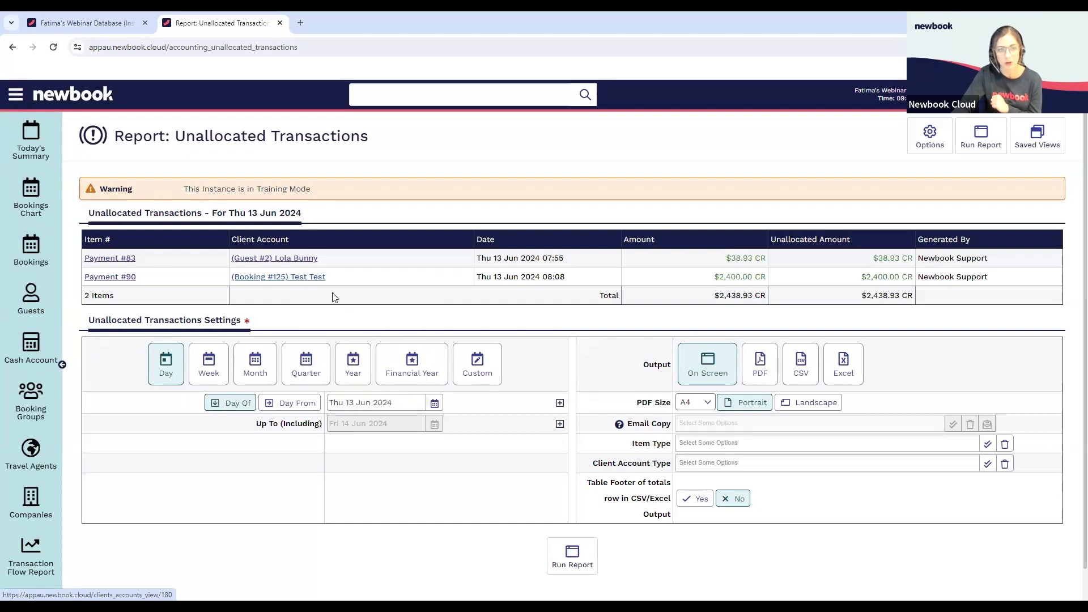
{"action": "left_click", "coordinate": [347, 22]}
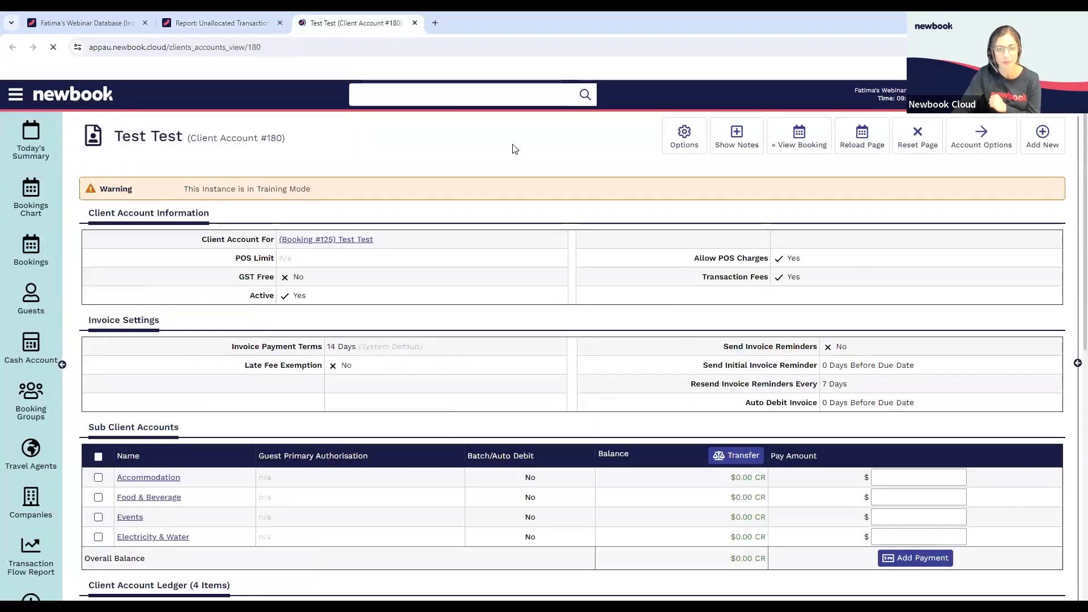
{"action": "scroll", "coordinate": [633, 287], "scroll_direction": "down", "scroll_amount": 3}
{"action": "scroll", "coordinate": [633, 286], "scroll_direction": "down", "scroll_amount": 2}
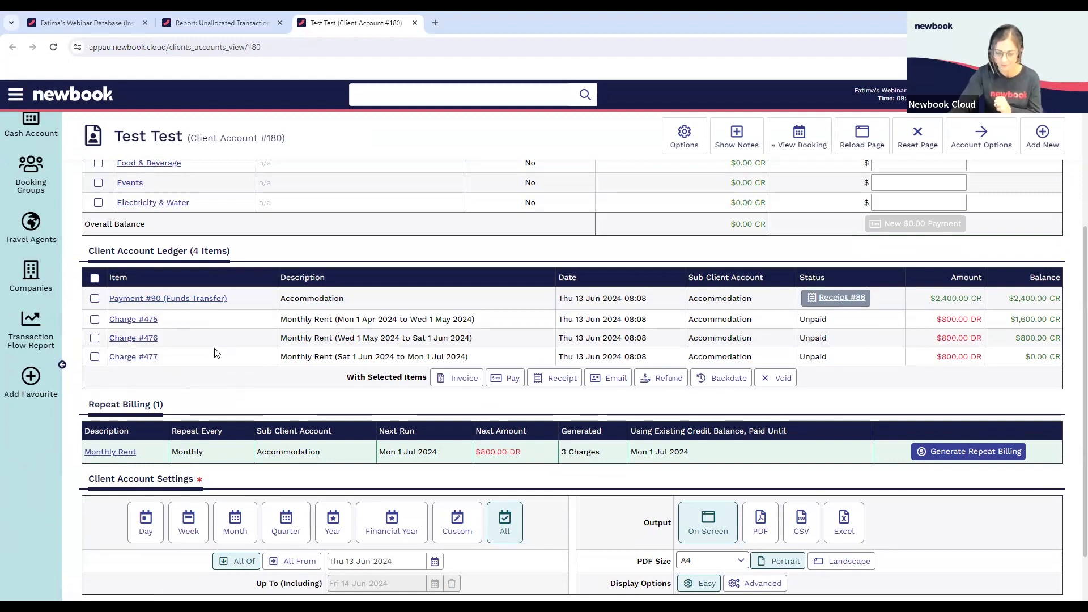
Find and open the Client Account Creditors report and check its date limit setting
{"action": "left_click", "coordinate": [16, 95]}
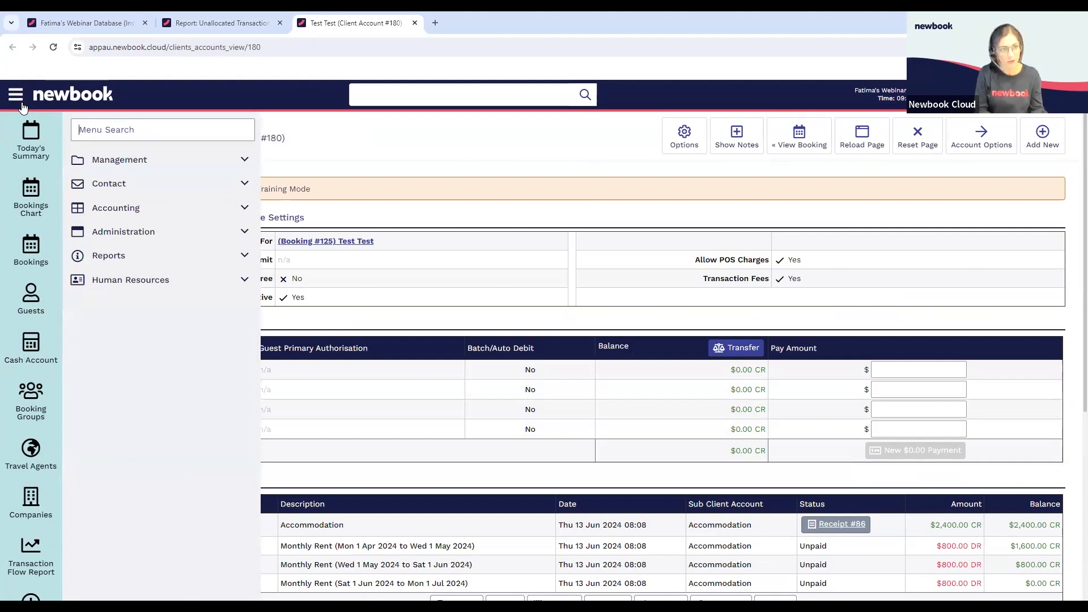
{"action": "type", "text": "credit"}
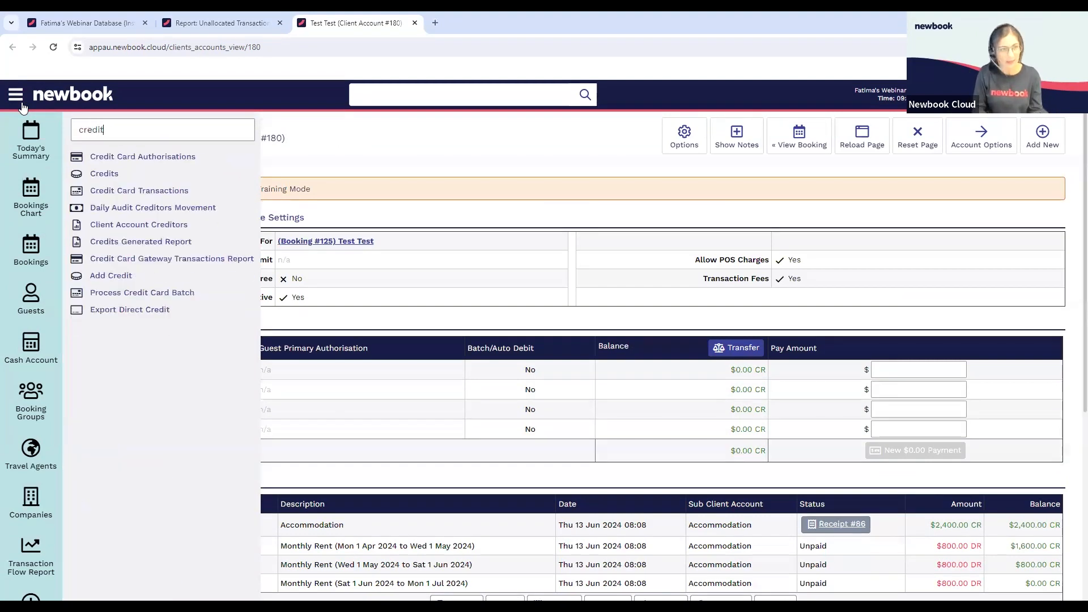
{"action": "type", "text": "o"}
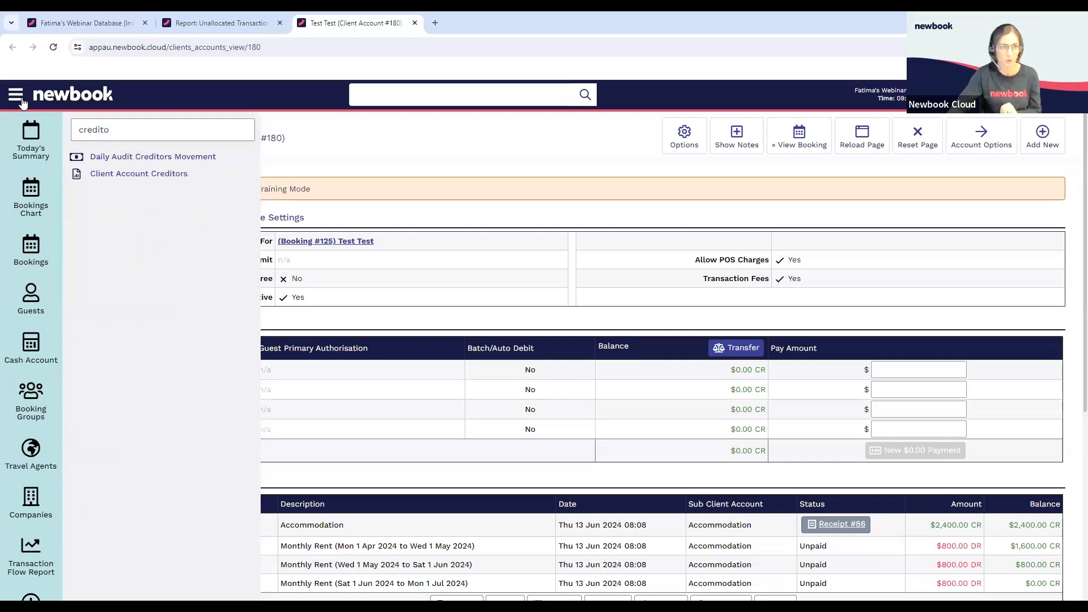
{"action": "left_click", "coordinate": [168, 175]}
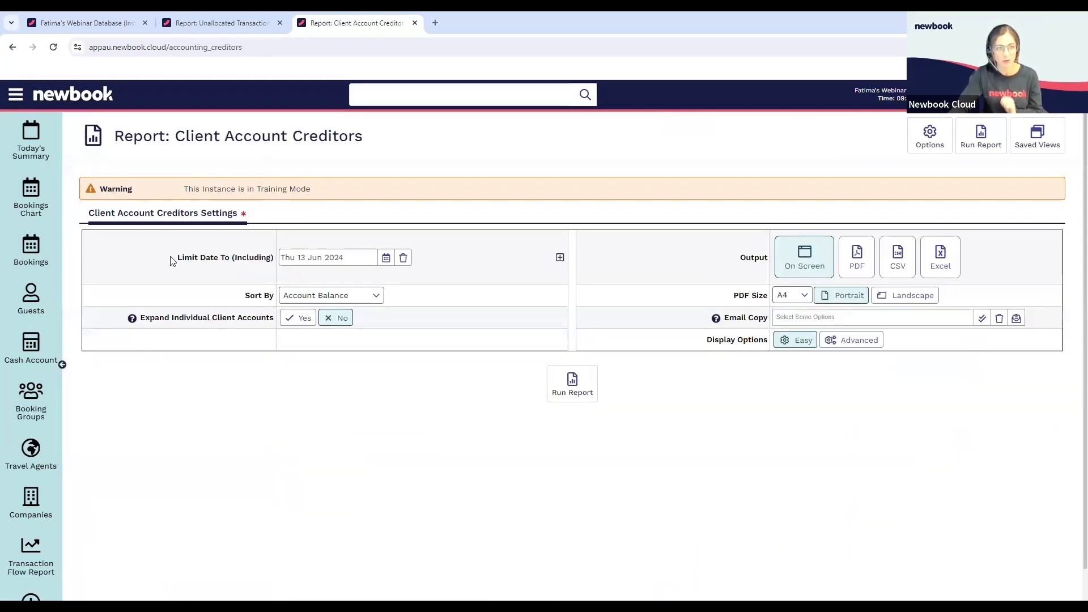
{"action": "left_click_drag", "start_coordinate": [174, 260], "coordinate": [271, 261]}
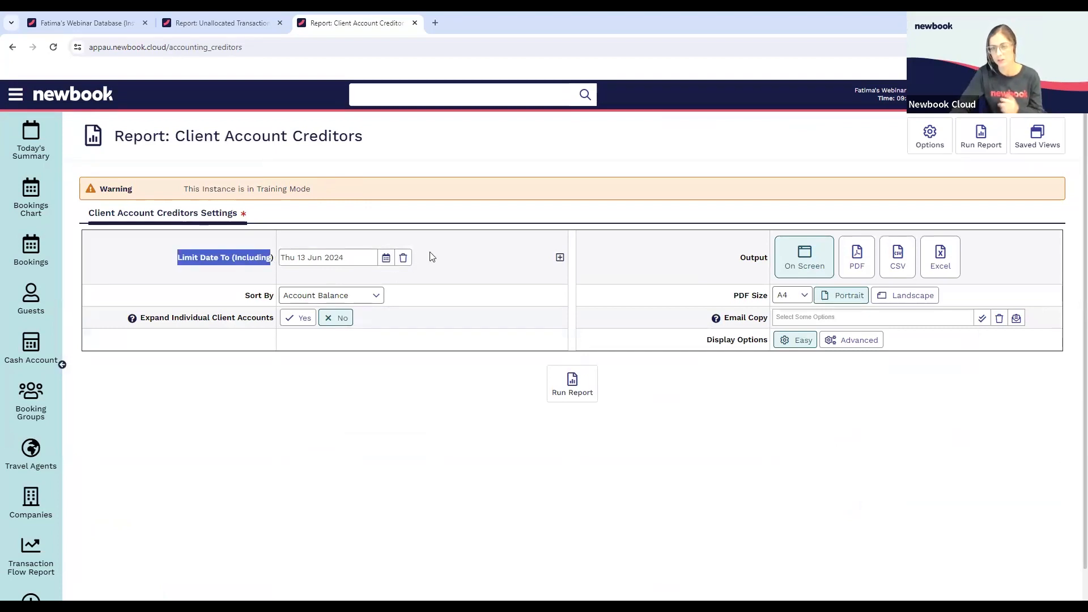
{"action": "left_click", "coordinate": [431, 266]}
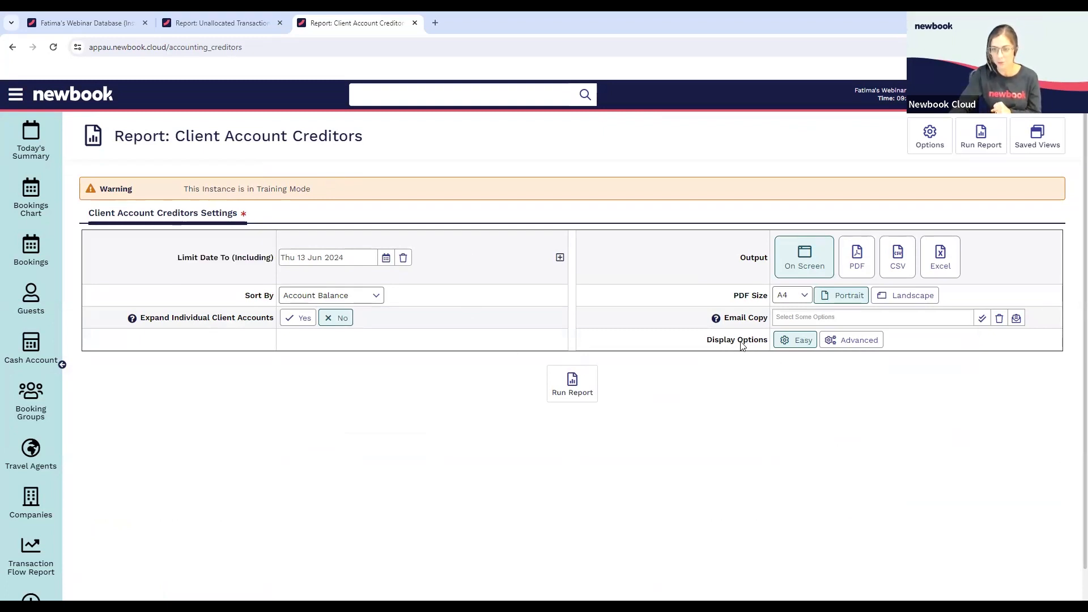
Show the advanced display options, limit the creditors report to the Guest client account type and run it on screen
{"action": "left_click", "coordinate": [842, 345]}
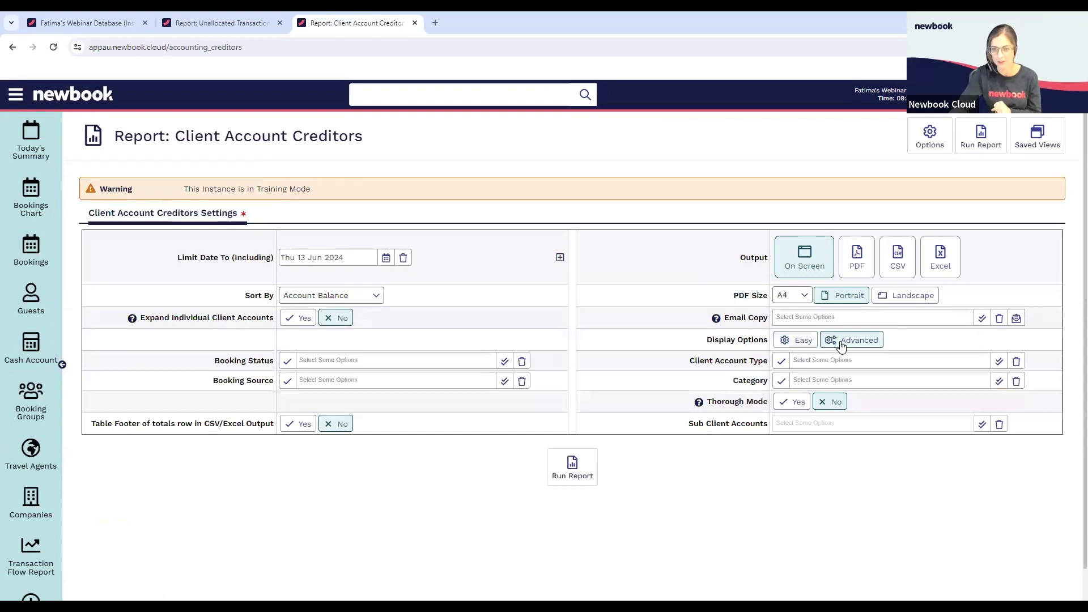
{"action": "left_click_drag", "start_coordinate": [686, 364], "coordinate": [803, 361]}
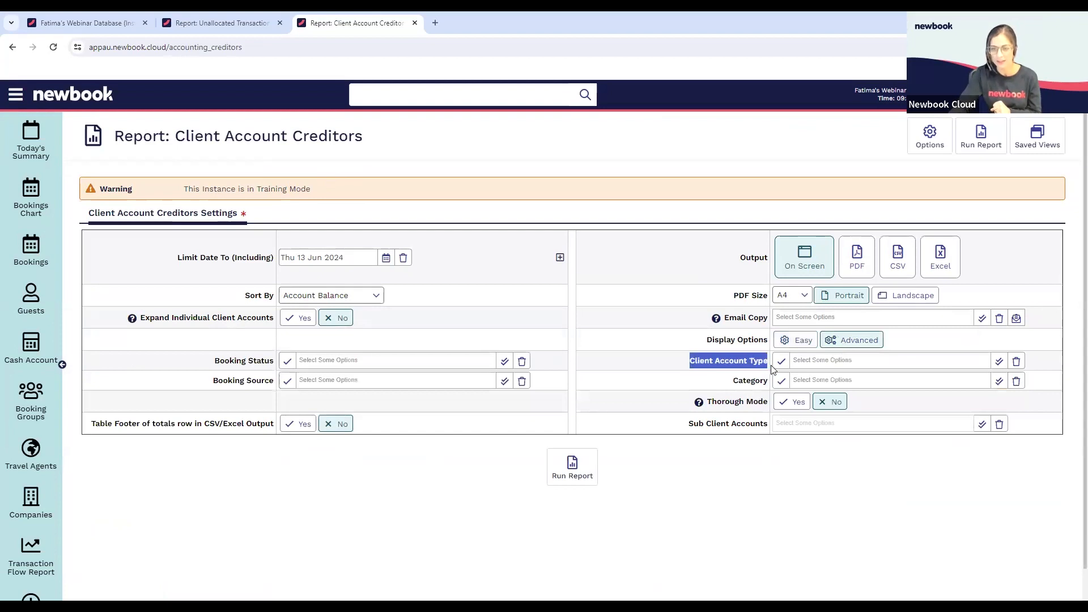
{"action": "left_click", "coordinate": [804, 361]}
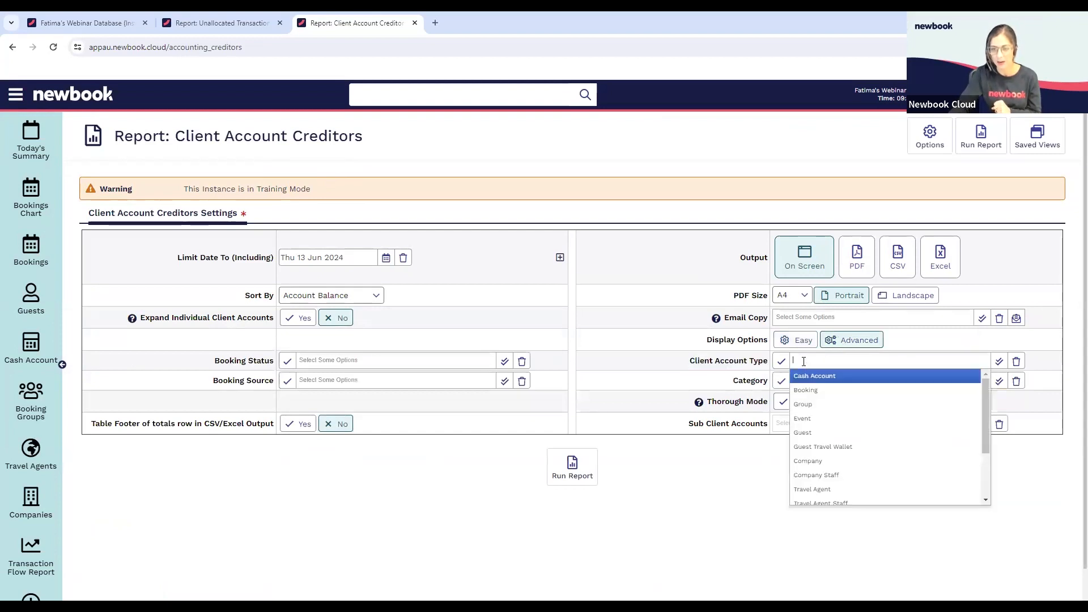
{"action": "left_click", "coordinate": [803, 432]}
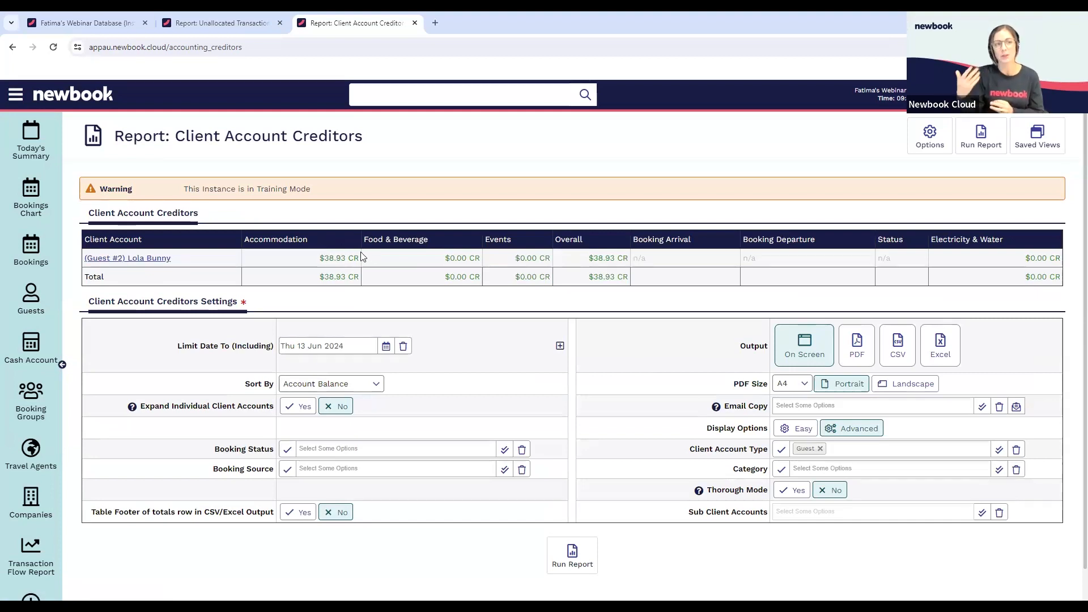
Open the guest client account listed in the creditors report and review its balances and ledger transactions
{"action": "left_click", "coordinate": [139, 260]}
{"action": "scroll", "coordinate": [424, 346], "scroll_direction": "down", "scroll_amount": 3}
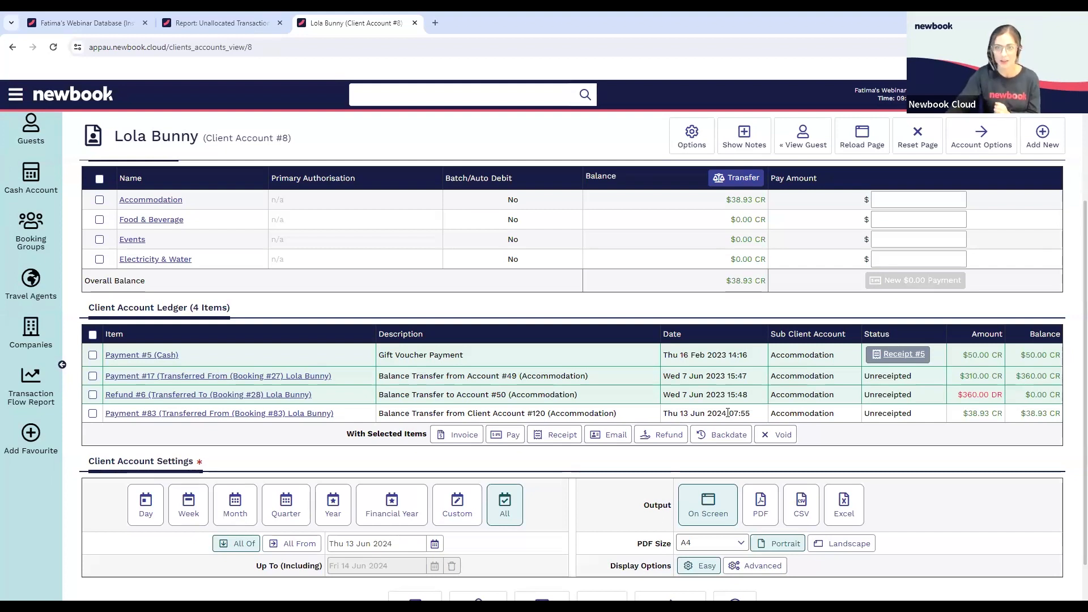
{"action": "scroll", "coordinate": [61, 129], "scroll_direction": "up", "scroll_amount": 2}
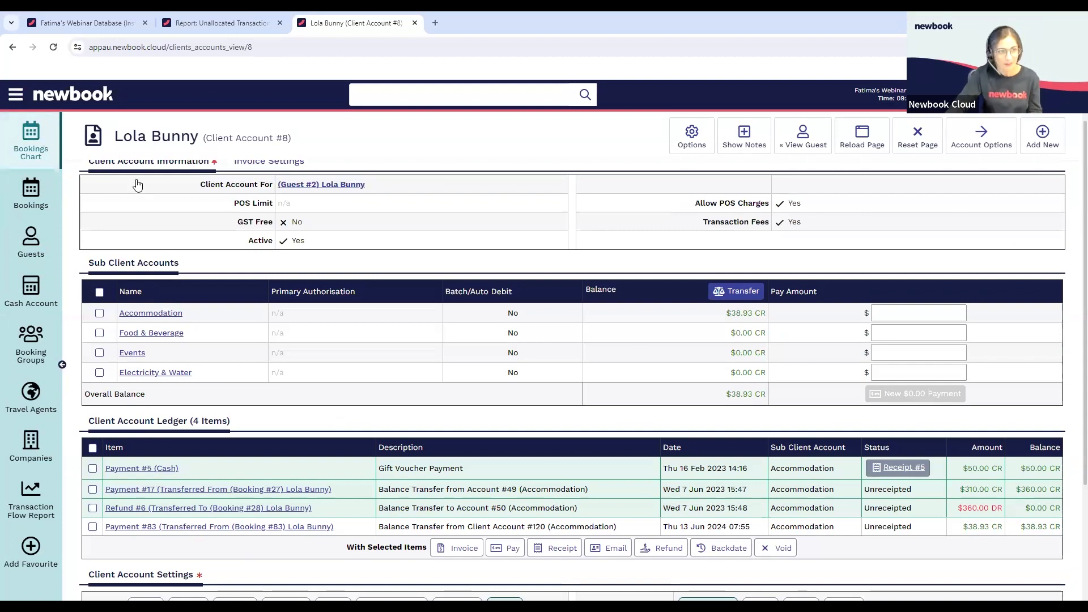
Find and open the Client Account Debtors report and check its date limit setting
{"action": "type", "text": "debto"}
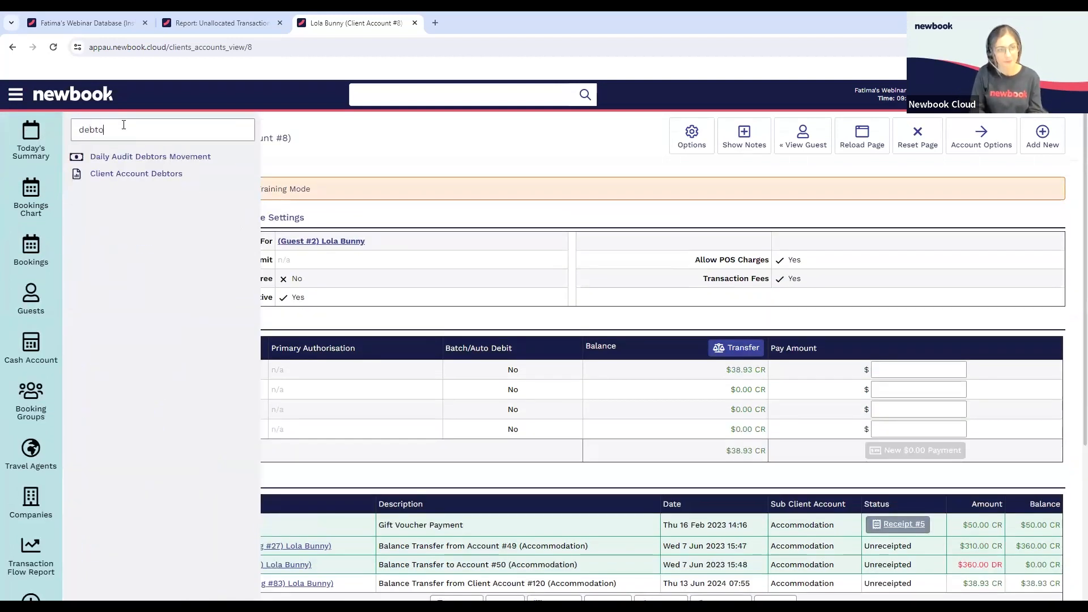
{"action": "left_click", "coordinate": [177, 173]}
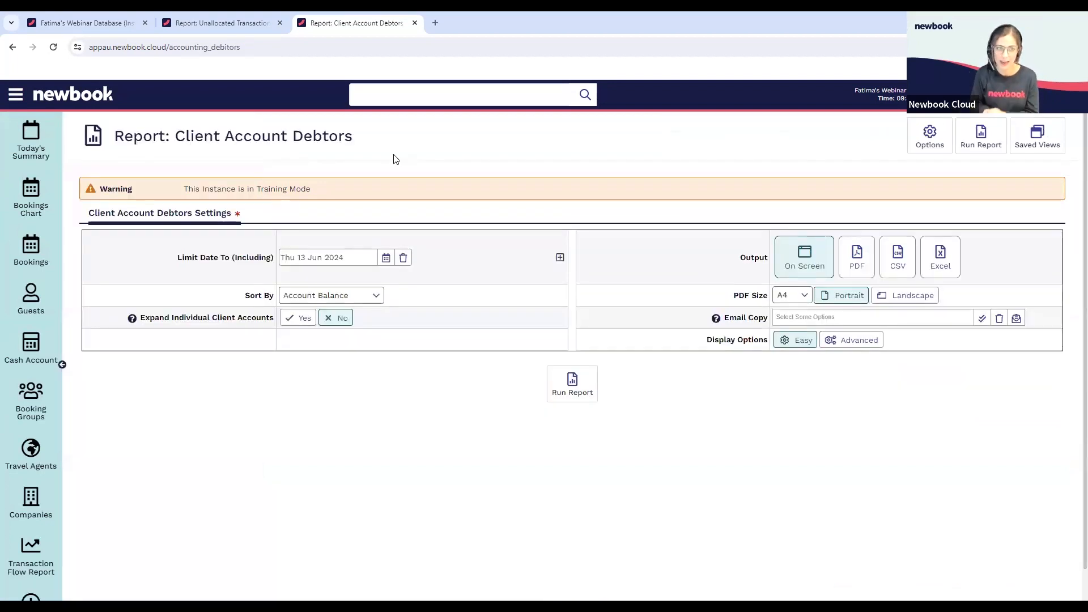
{"action": "left_click_drag", "start_coordinate": [202, 260], "coordinate": [297, 260]}
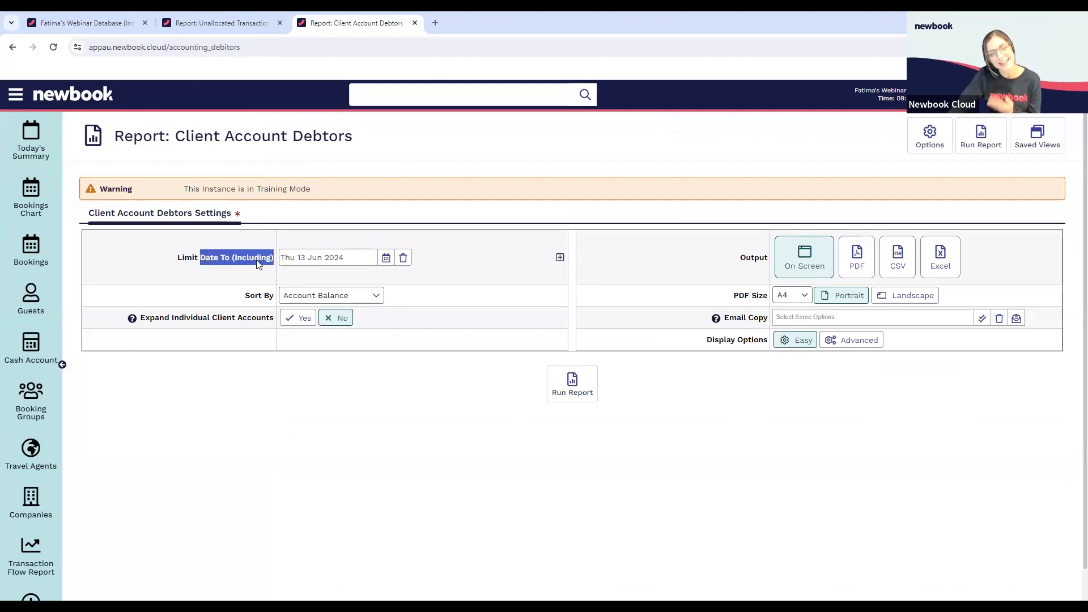
{"action": "left_click", "coordinate": [354, 258]}
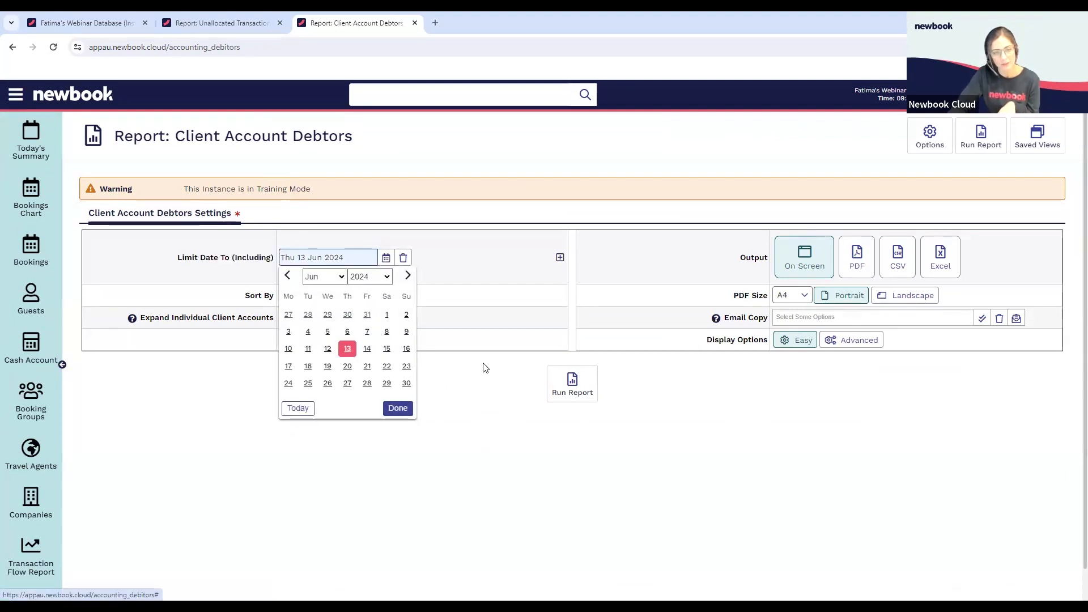
{"action": "left_click", "coordinate": [469, 301]}
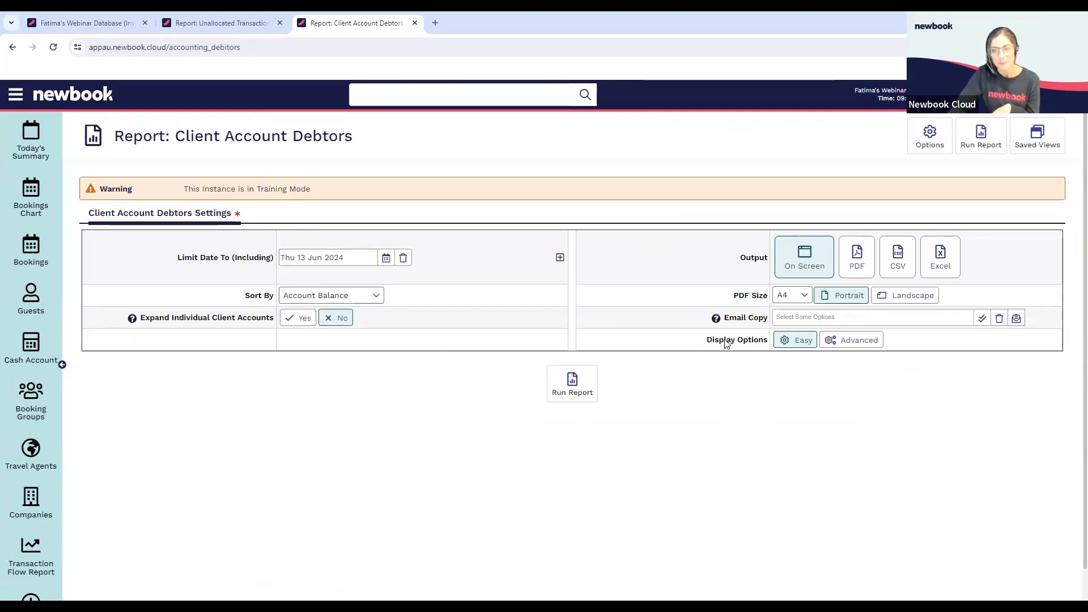
Show the advanced display options, filter the debtors report by booking statuses Departed and Cancelled, and run it on screen
{"action": "left_click_drag", "start_coordinate": [709, 340], "coordinate": [763, 340]}
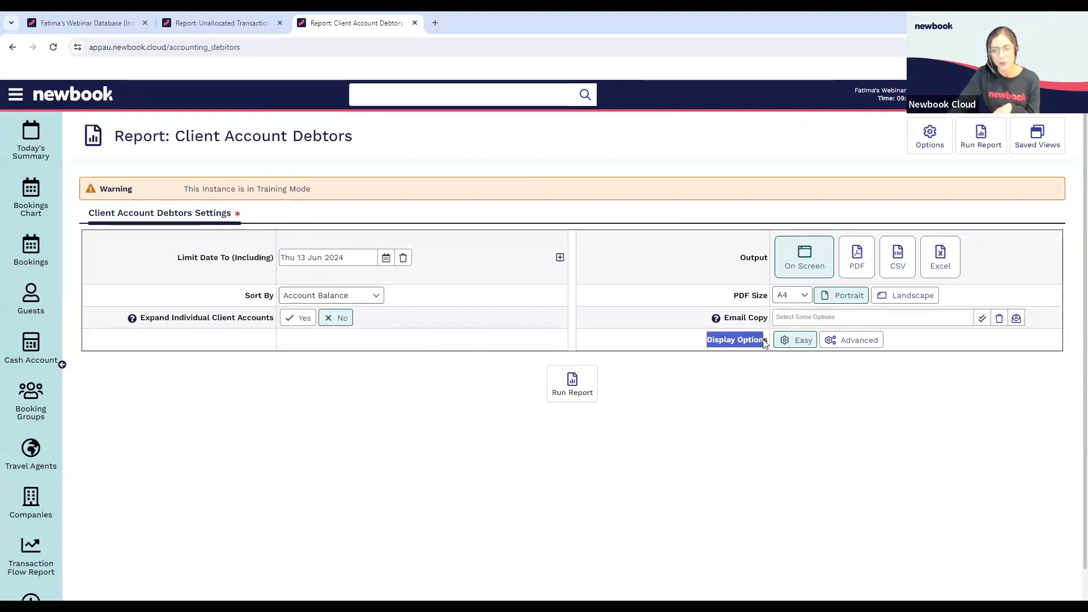
{"action": "left_click", "coordinate": [861, 341]}
{"action": "left_click", "coordinate": [353, 361]}
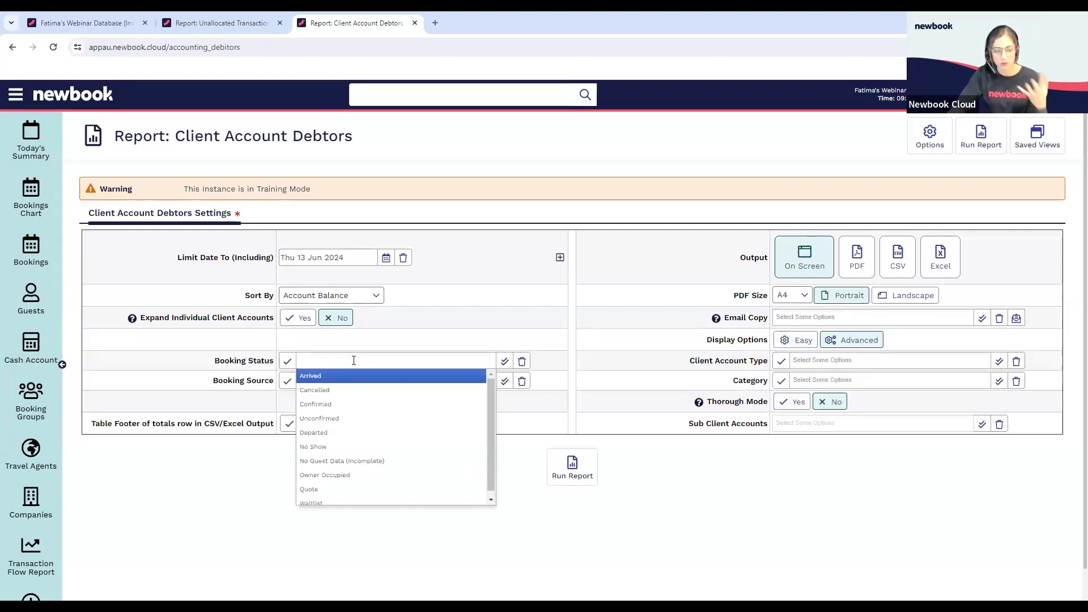
{"action": "type", "text": "dep"}
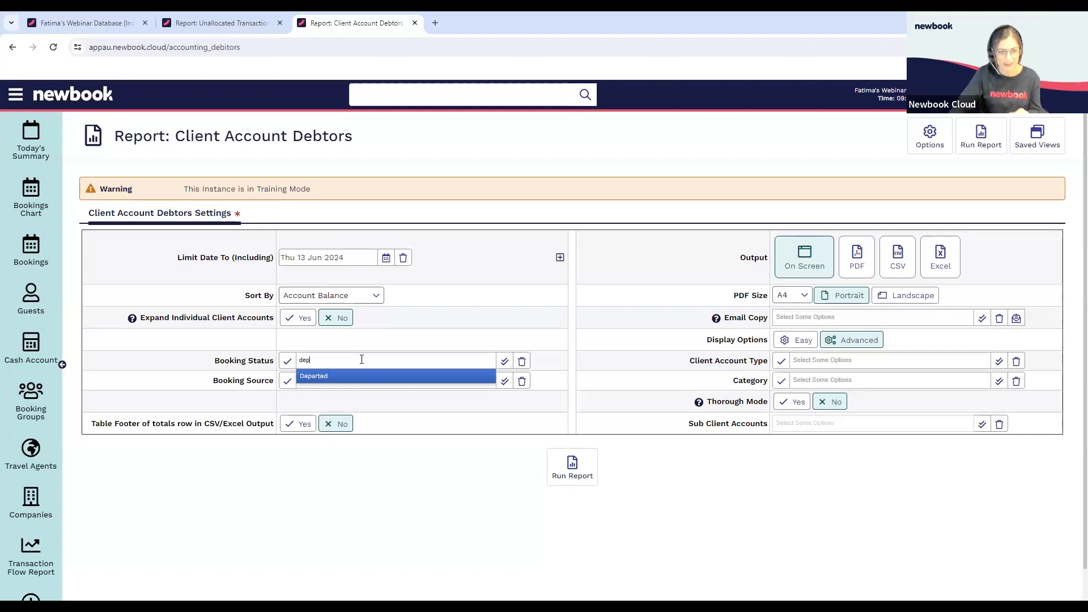
{"action": "left_click", "coordinate": [333, 374]}
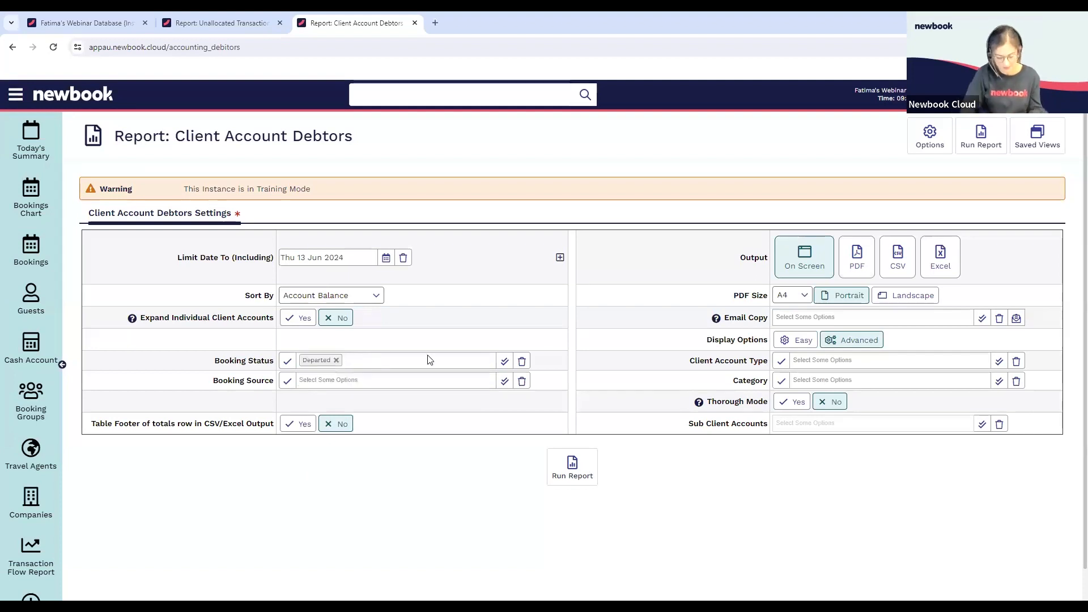
{"action": "type", "text": "canc"}
{"action": "left_click", "coordinate": [336, 377]}
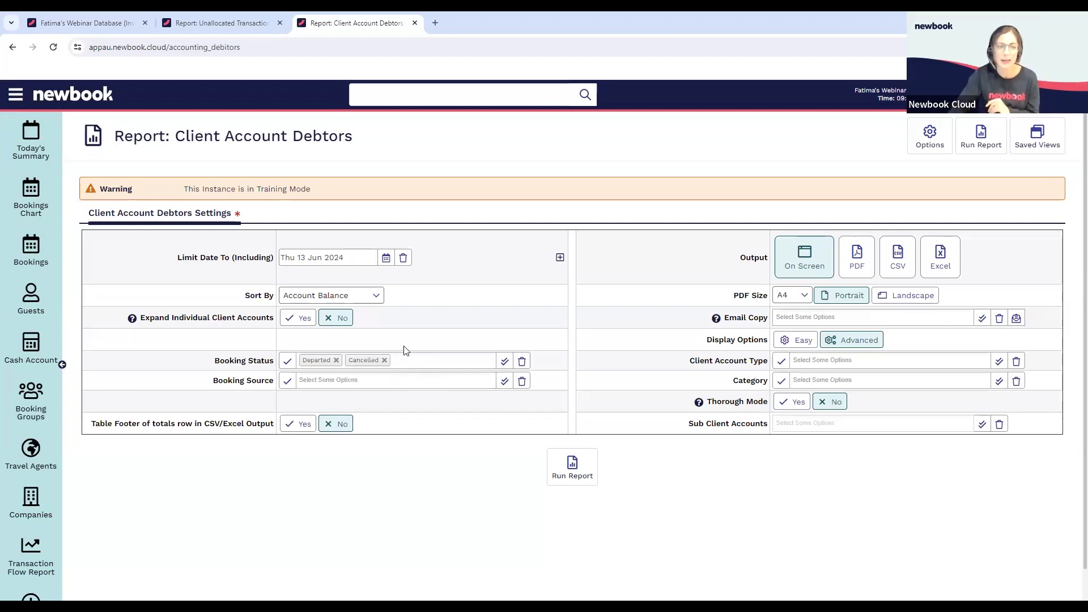
{"action": "left_click", "coordinate": [573, 470]}
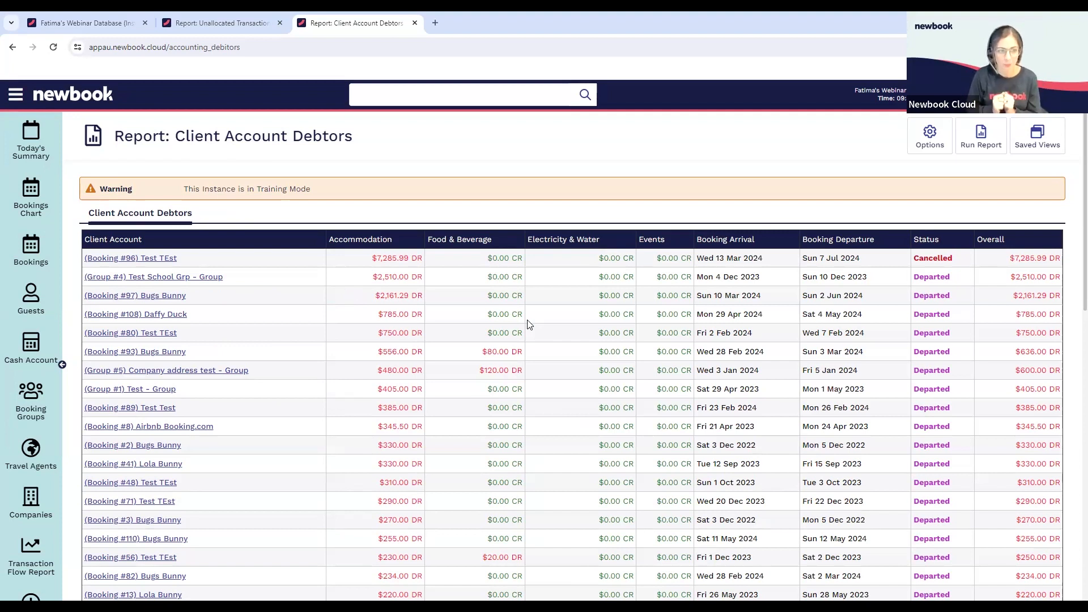
Open the departed booking's client account owing $750.00 in a new tab, review its overall balance and unpaid charges, and return to the report
{"action": "middle_click", "coordinate": [158, 335]}
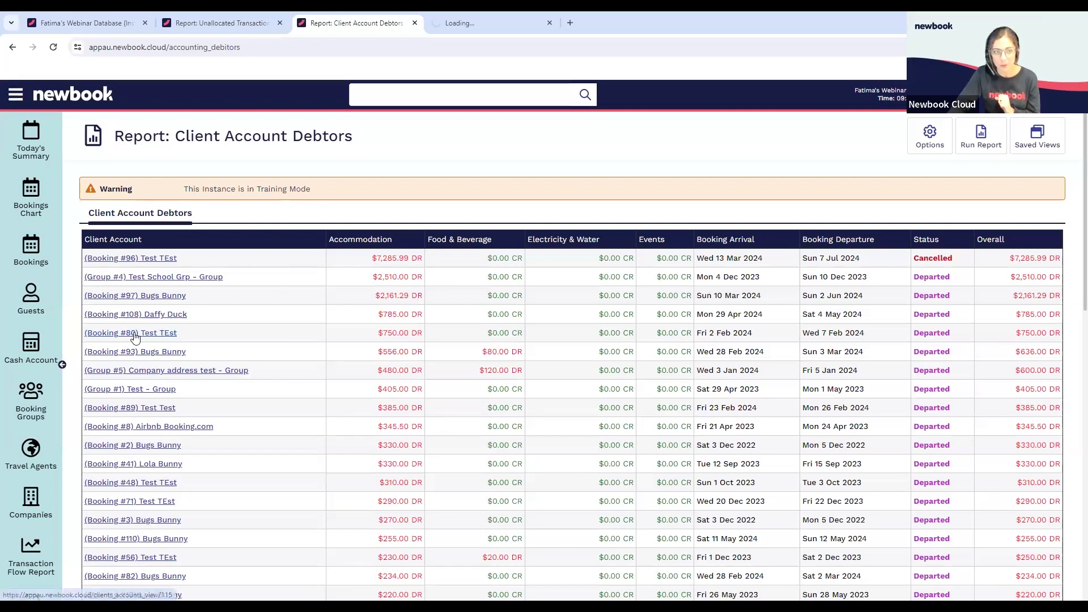
{"action": "left_click", "coordinate": [466, 23]}
{"action": "scroll", "coordinate": [579, 289], "scroll_direction": "down", "scroll_amount": 2}
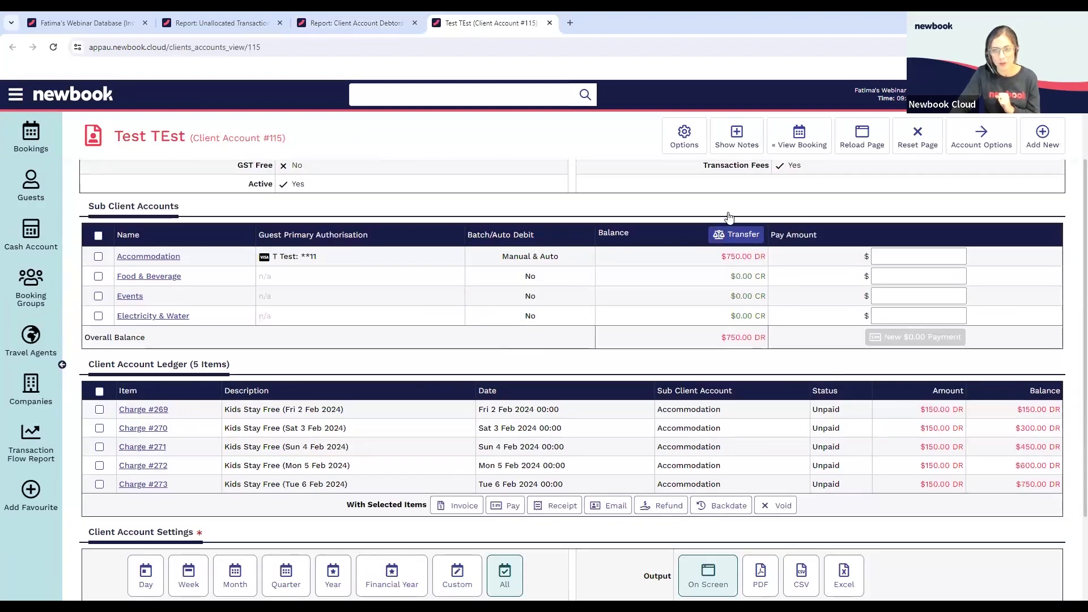
{"action": "left_click_drag", "start_coordinate": [722, 337], "coordinate": [755, 337]}
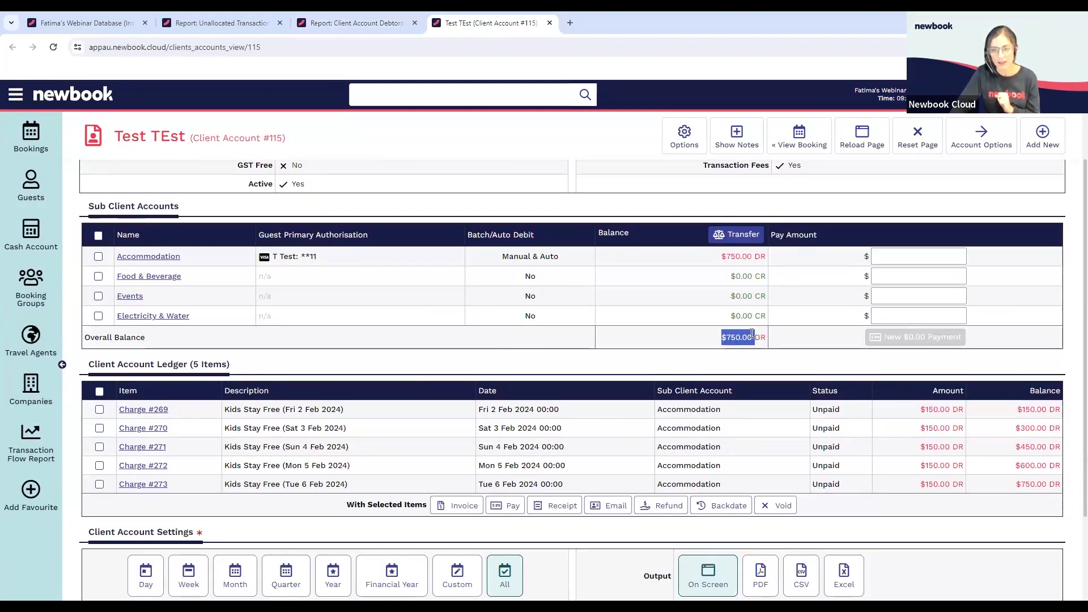
{"action": "left_click", "coordinate": [691, 341]}
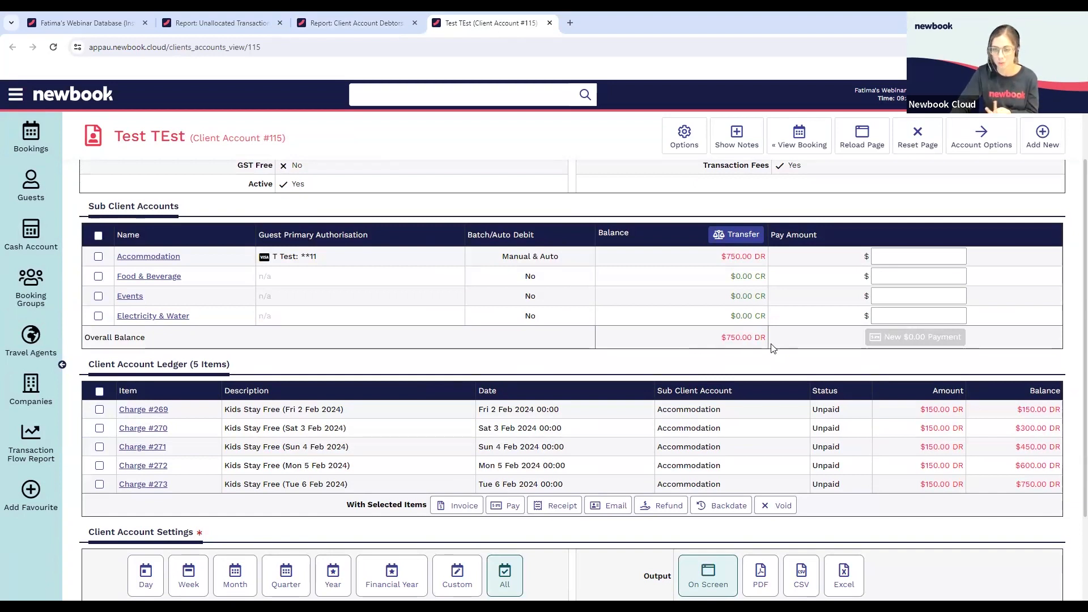
{"action": "left_click", "coordinate": [549, 23]}
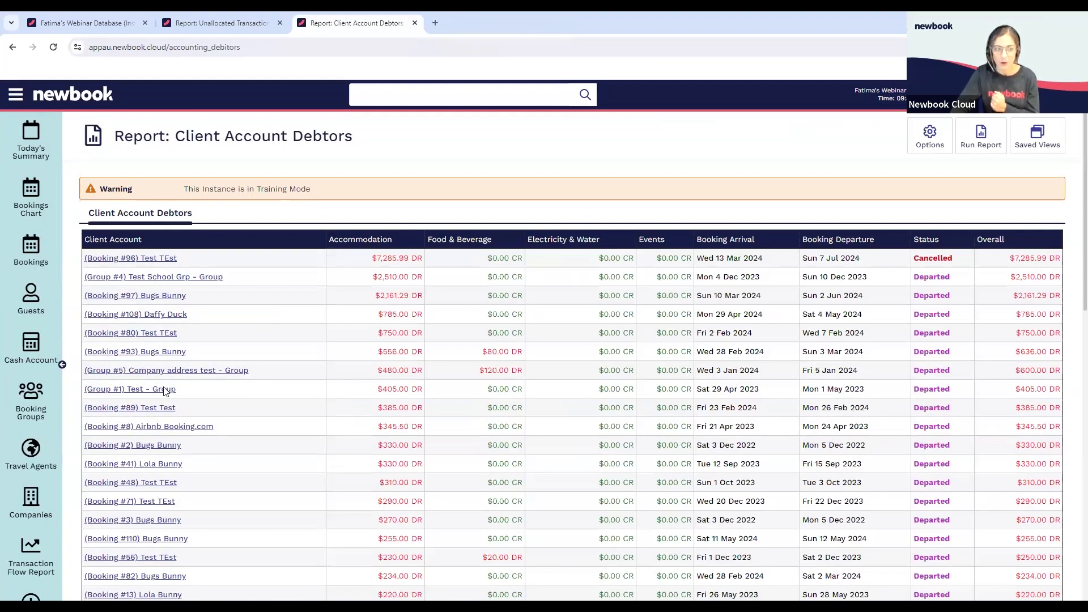